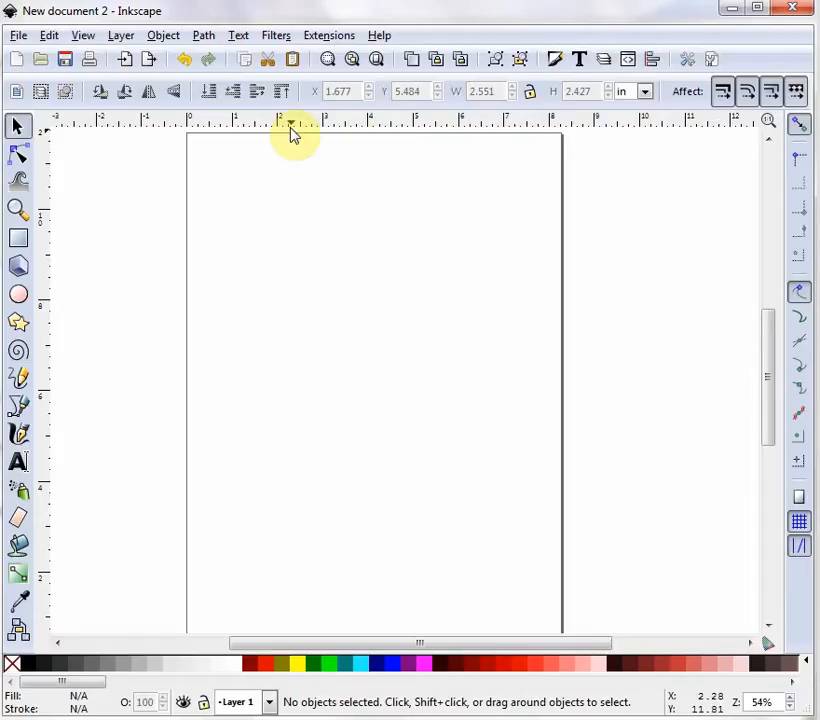
- Set the page to US Letter with inches as the default units, then close Document Properties
{"action": "left_click", "coordinate": [18, 35]}
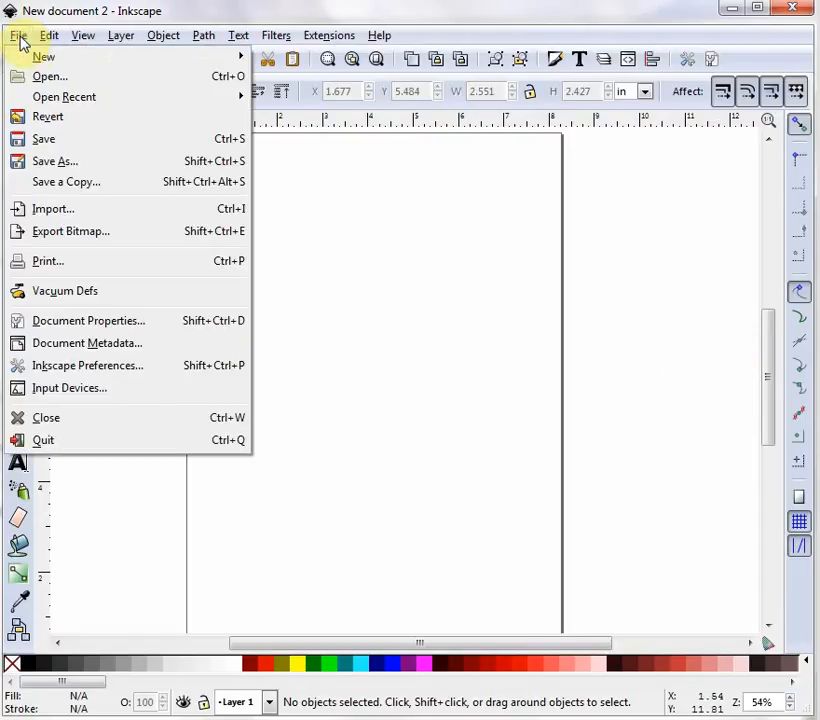
{"action": "left_click", "coordinate": [125, 330]}
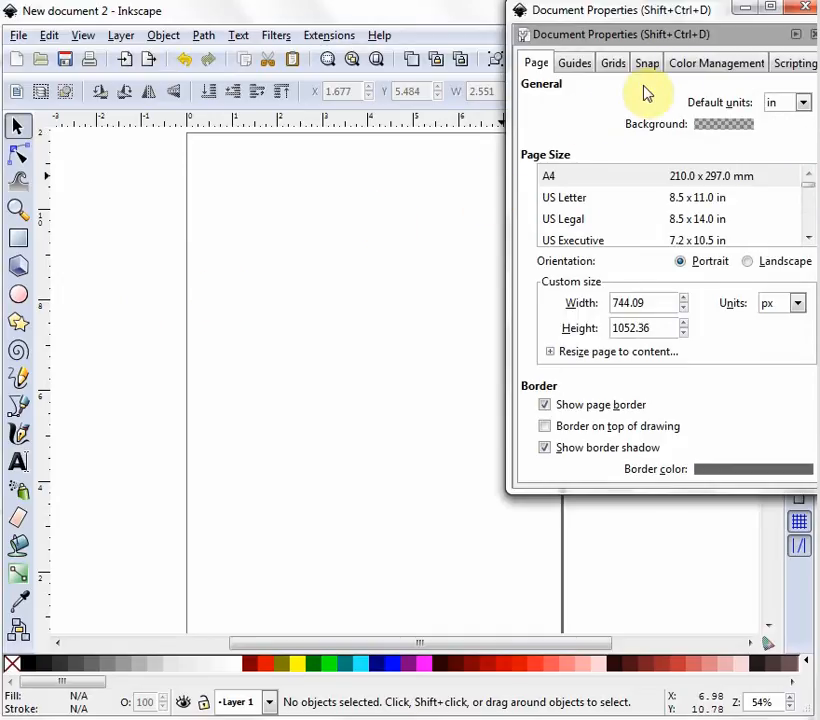
{"action": "left_click", "coordinate": [566, 202]}
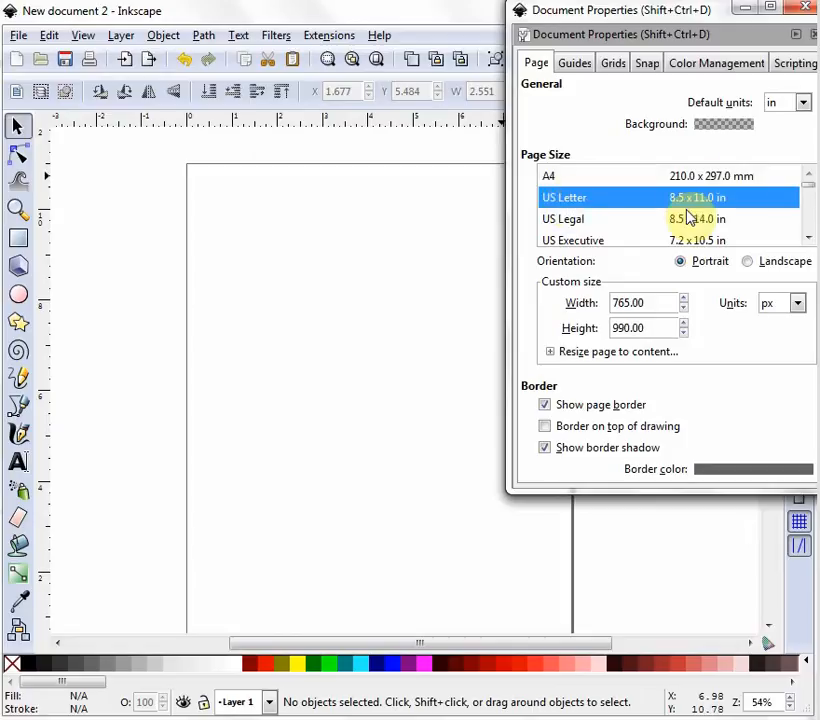
{"action": "left_click", "coordinate": [797, 106]}
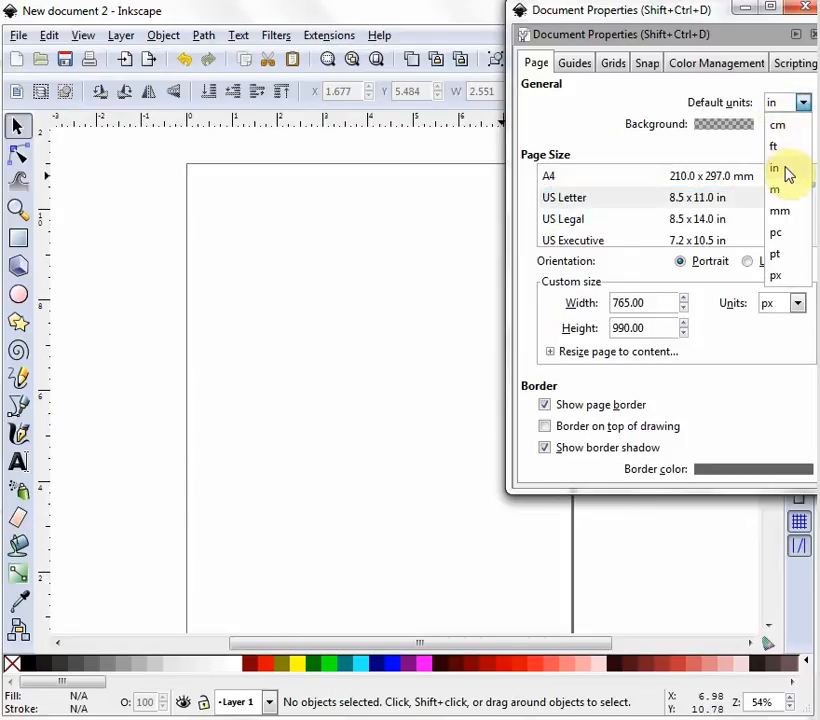
{"action": "left_click", "coordinate": [779, 172]}
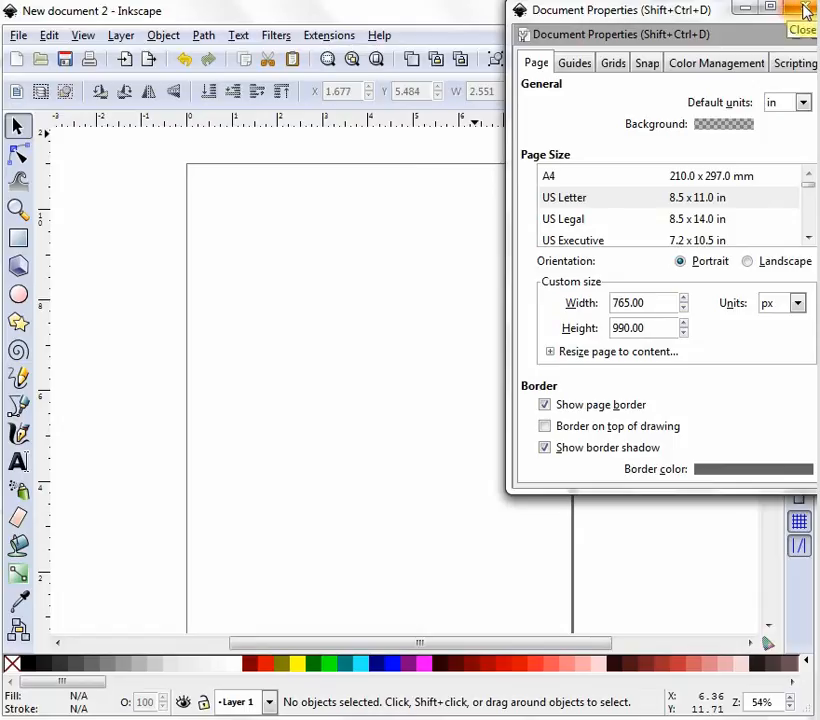
{"action": "left_click", "coordinate": [806, 10]}
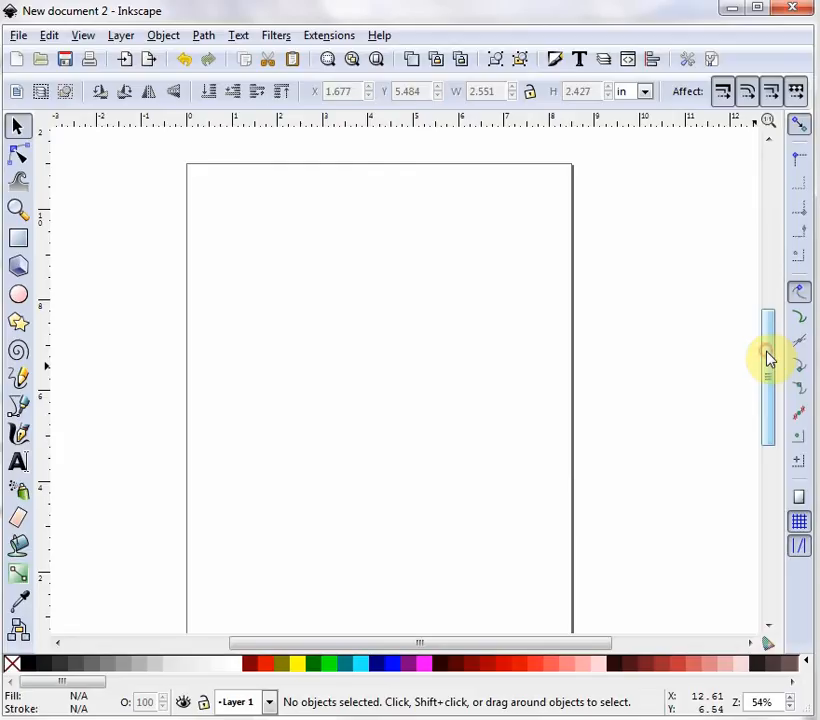
- Zoom to 50% and draw a rectangle near the page's top-left
{"action": "left_click_drag", "start_coordinate": [768, 356], "coordinate": [768, 365]}
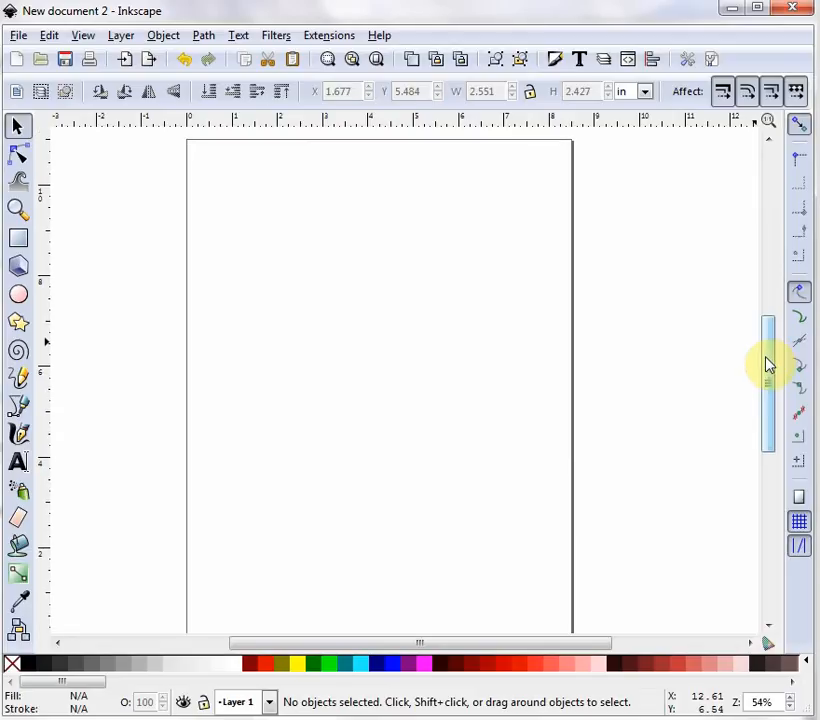
{"action": "left_click", "coordinate": [791, 708]}
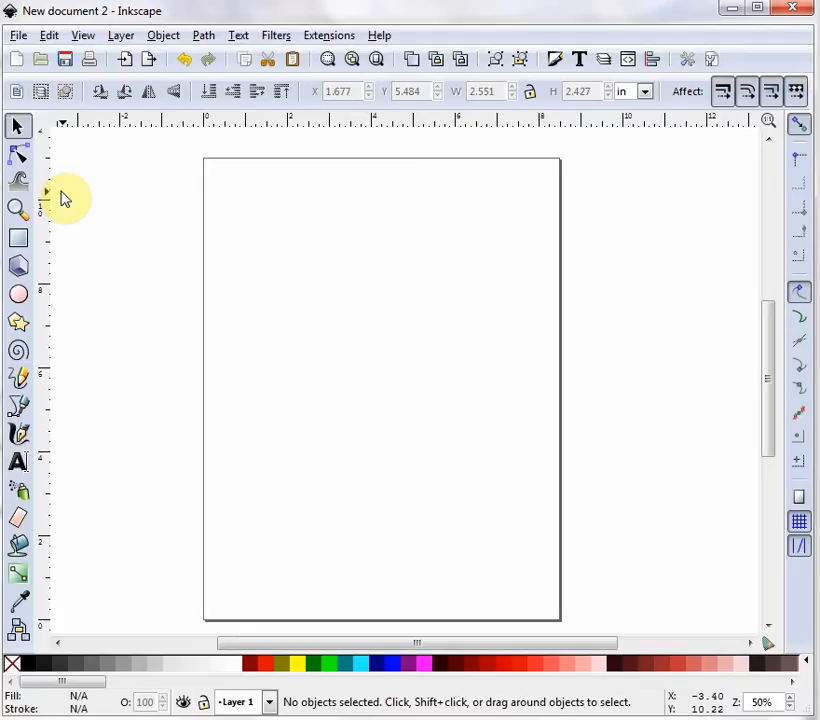
{"action": "left_click", "coordinate": [19, 238]}
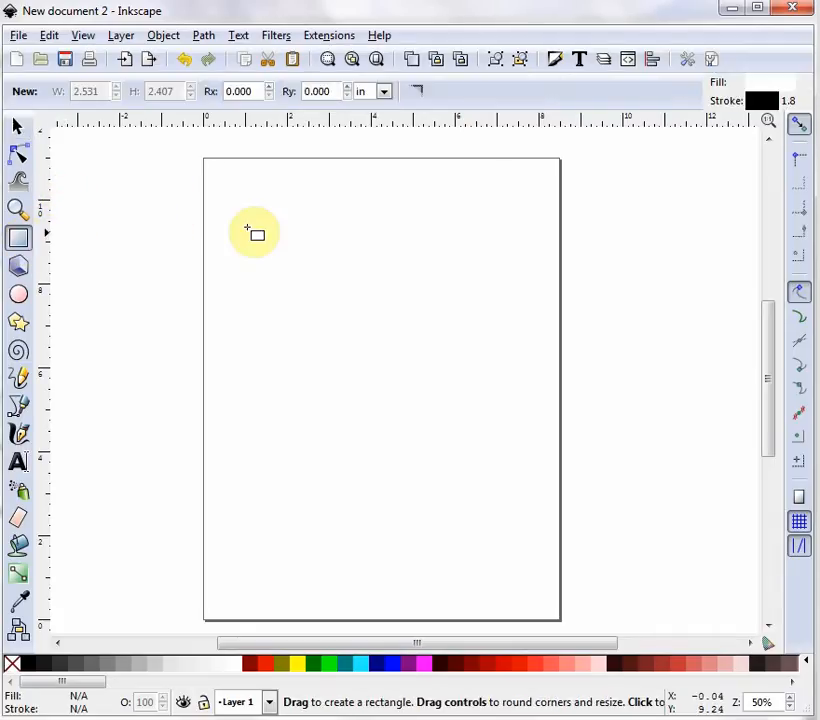
{"action": "left_click_drag", "start_coordinate": [232, 201], "coordinate": [349, 299]}
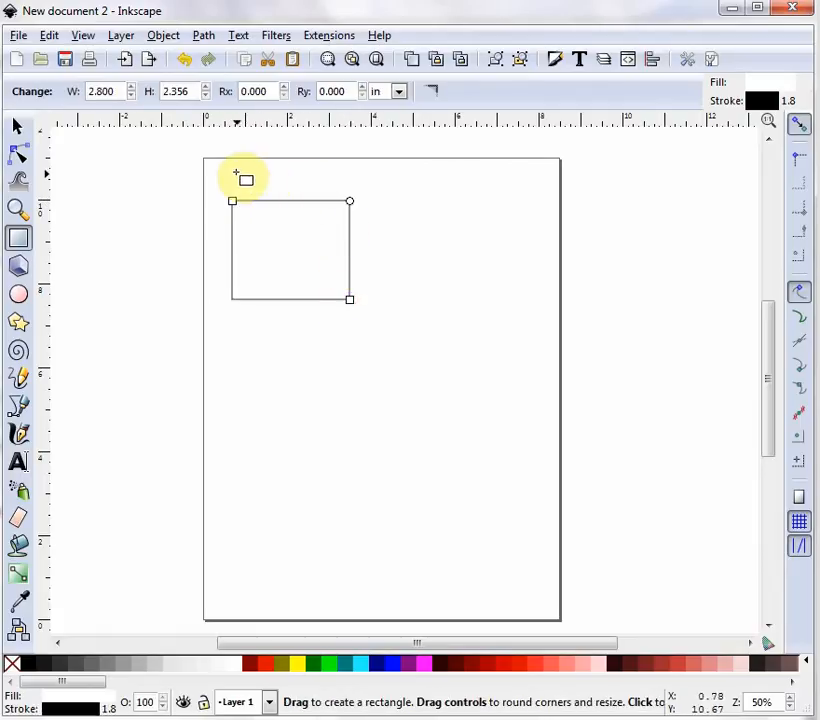
- Resize the rectangle to 5 x 5 inches
{"action": "left_click_drag", "start_coordinate": [121, 88], "coordinate": [79, 87]}
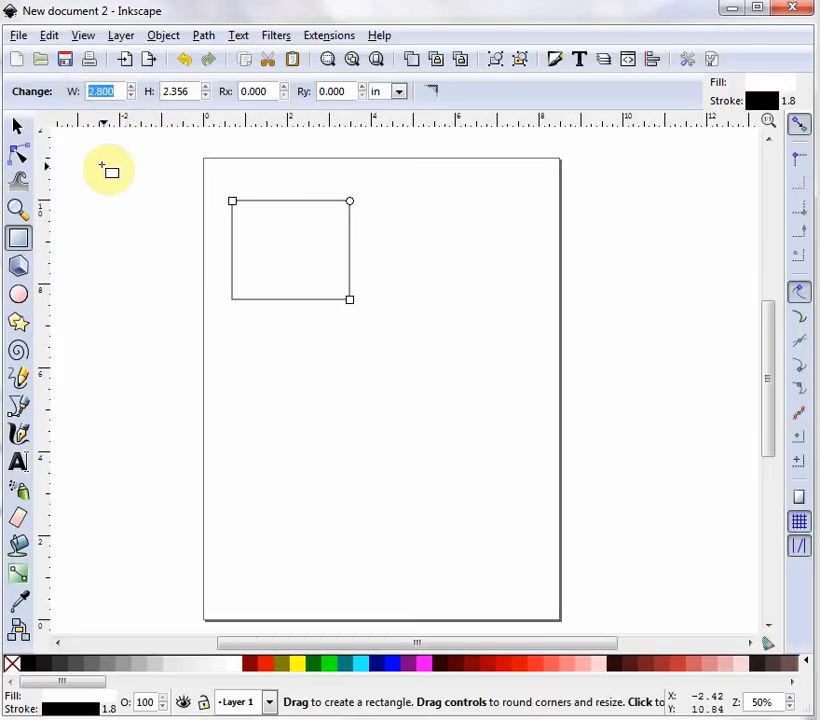
{"action": "type", "text": "5"}
{"action": "key", "text": "Tab"}
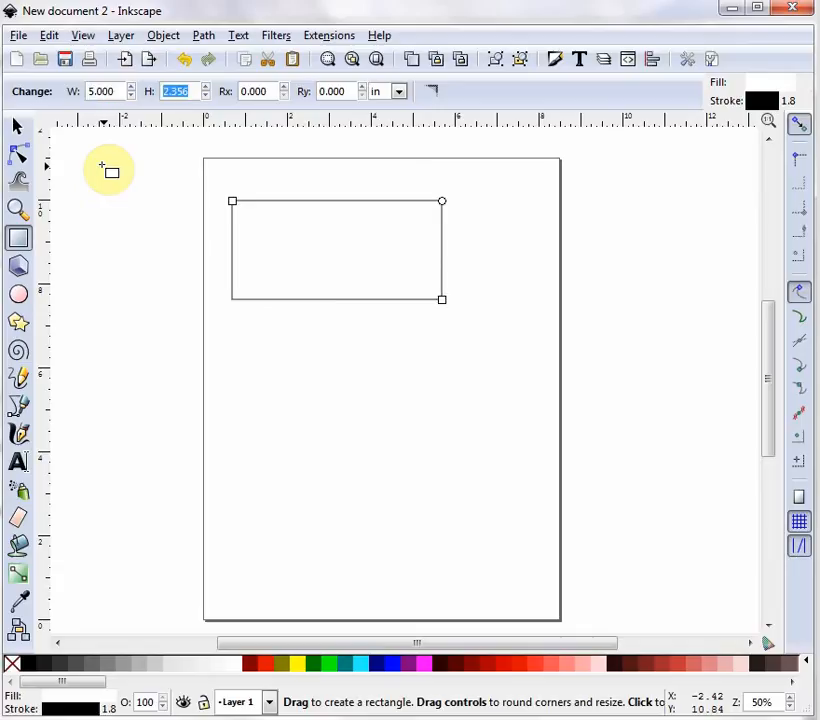
{"action": "type", "text": "5"}
{"action": "key", "text": "Return"}
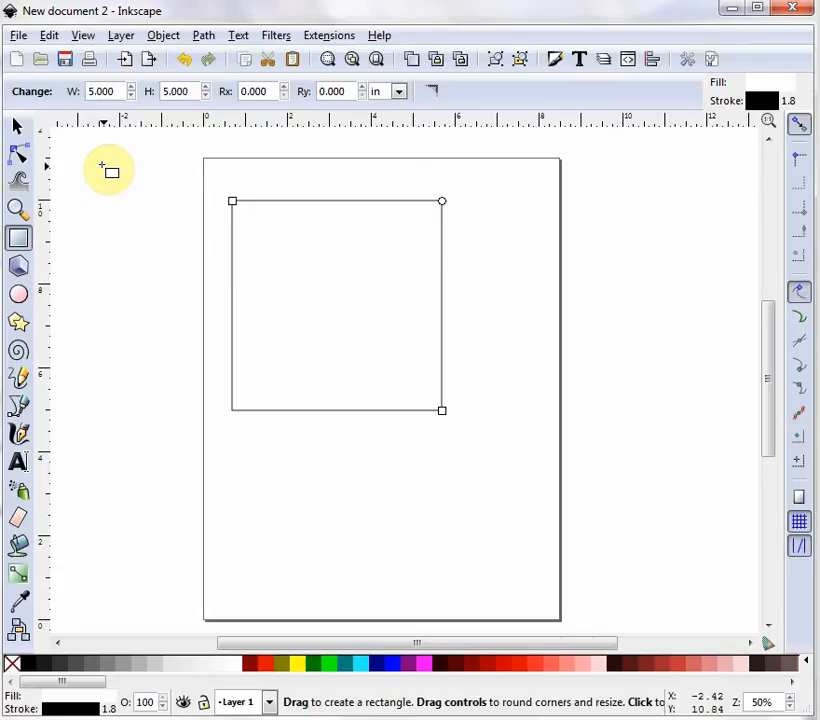
- Move the square flush into the top-left corner, fill it white and give it a black stroke
{"action": "left_click", "coordinate": [20, 130]}
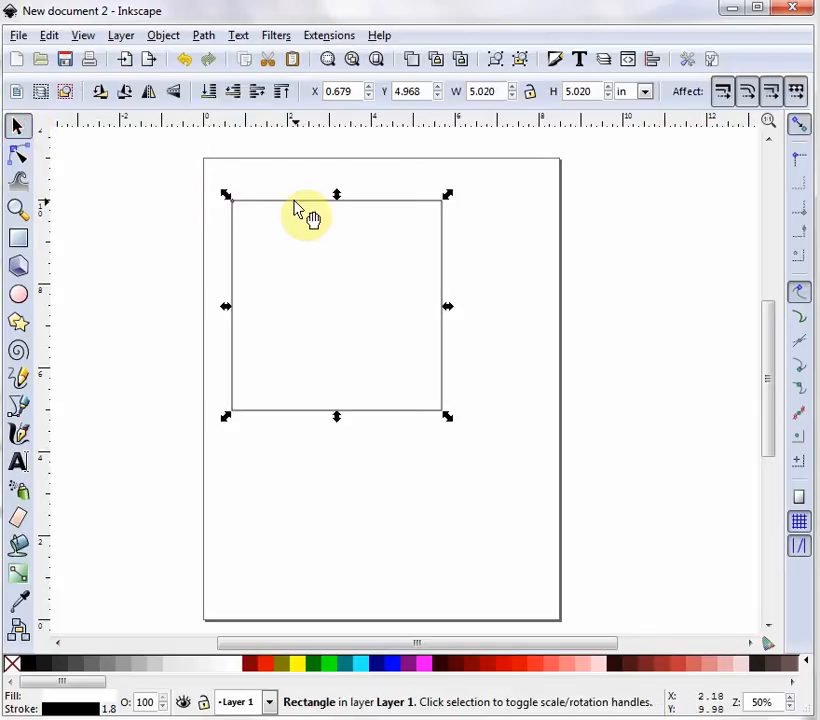
{"action": "left_click_drag", "start_coordinate": [291, 205], "coordinate": [262, 161]}
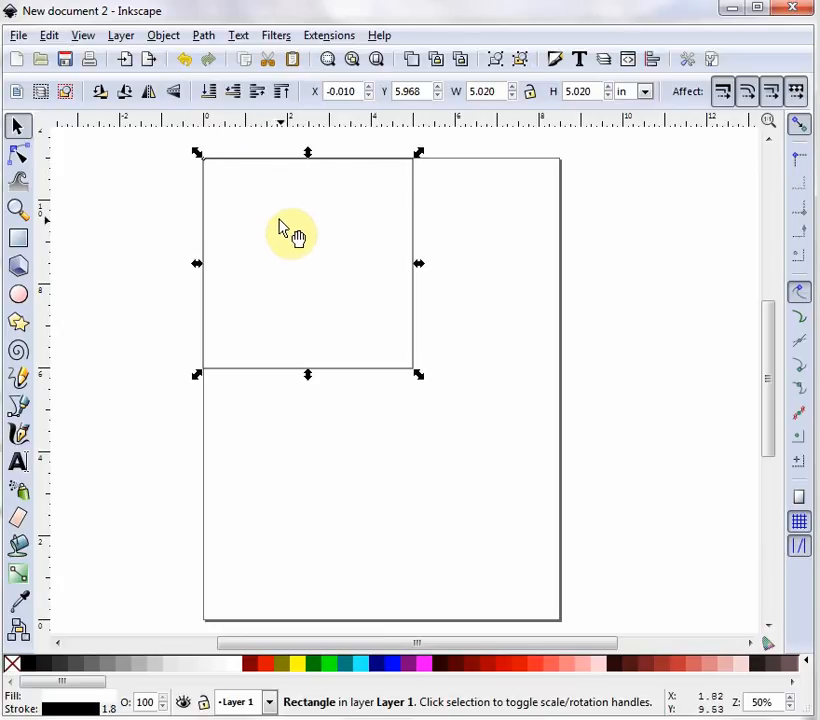
{"action": "left_click", "coordinate": [234, 667]}
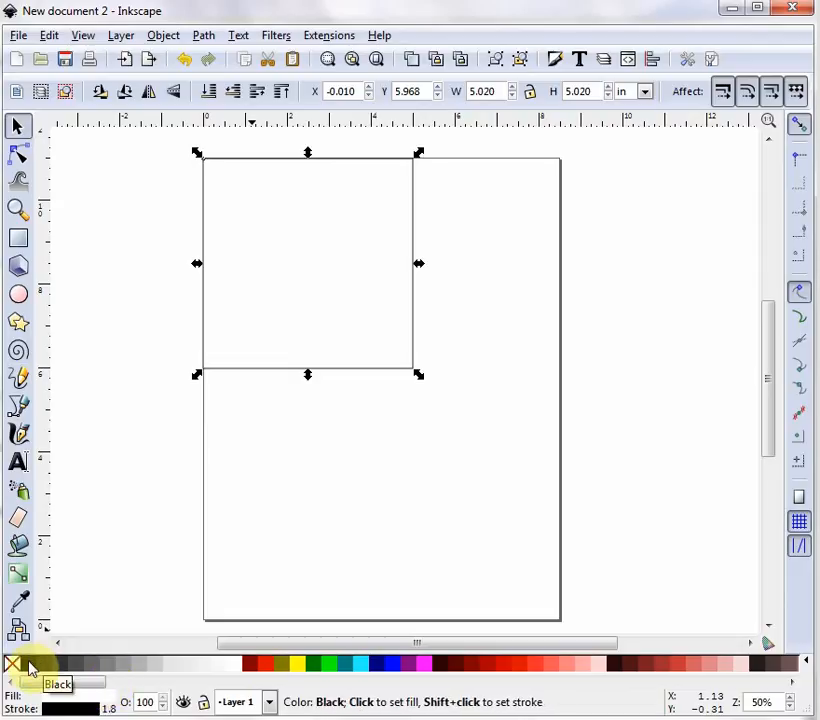
{"action": "right_click", "coordinate": [30, 667]}
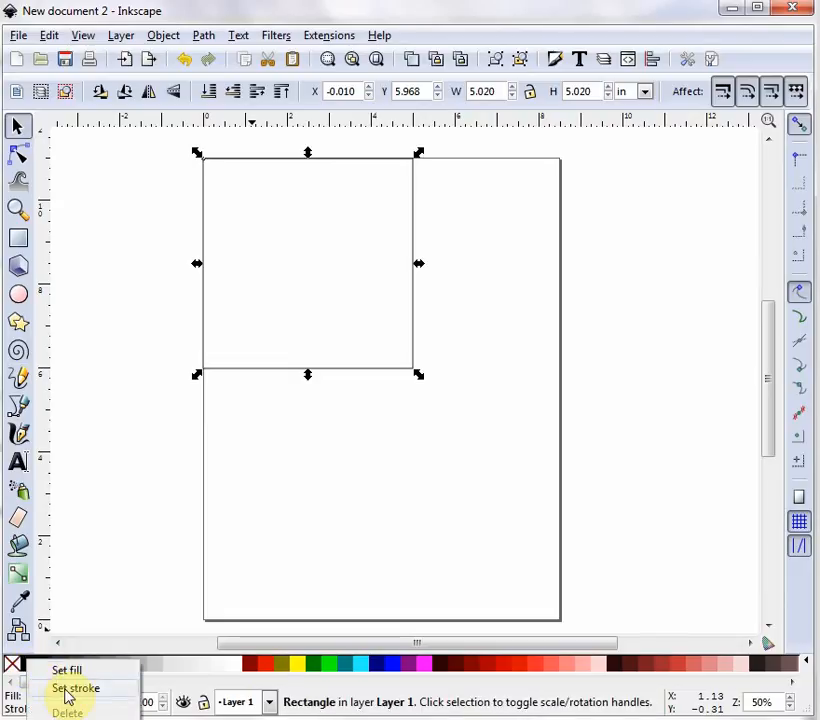
{"action": "left_click", "coordinate": [66, 690]}
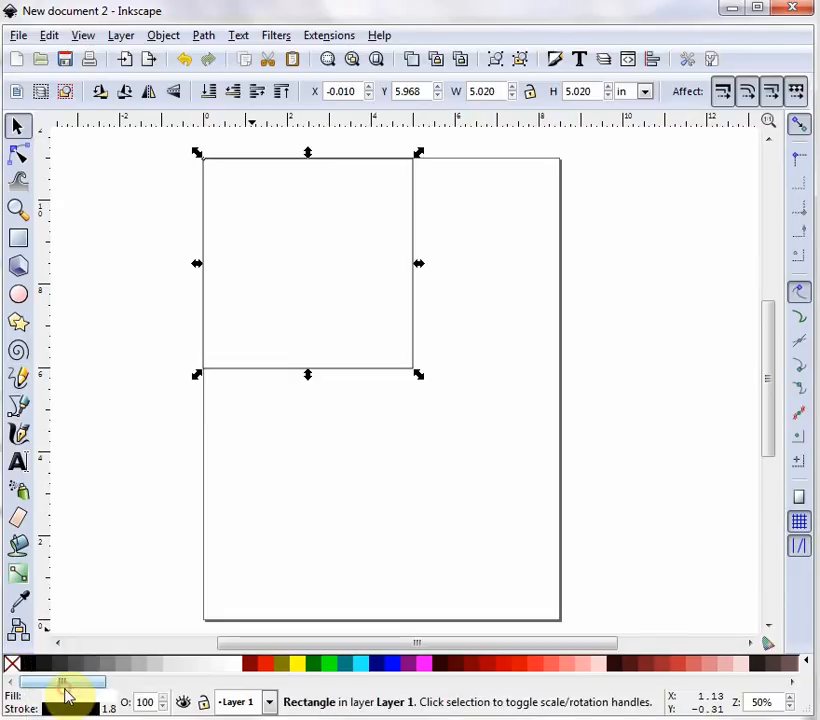
{"action": "left_click", "coordinate": [486, 360]}
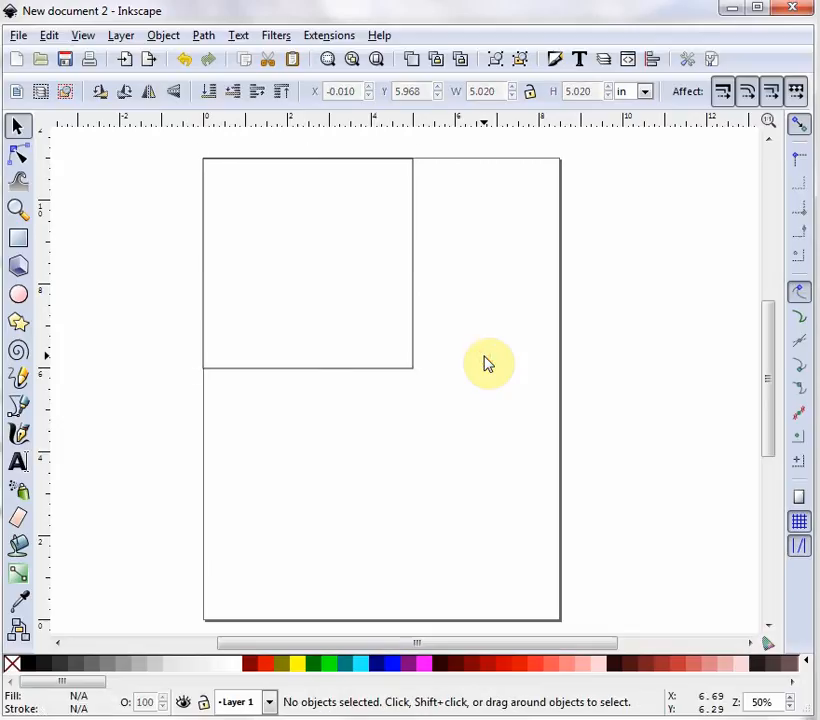
- Draw a 3.5 x 11 inch rectangle and move it against the page's right edge
{"action": "left_click", "coordinate": [19, 238]}
{"action": "left_click_drag", "start_coordinate": [286, 381], "coordinate": [390, 483]}
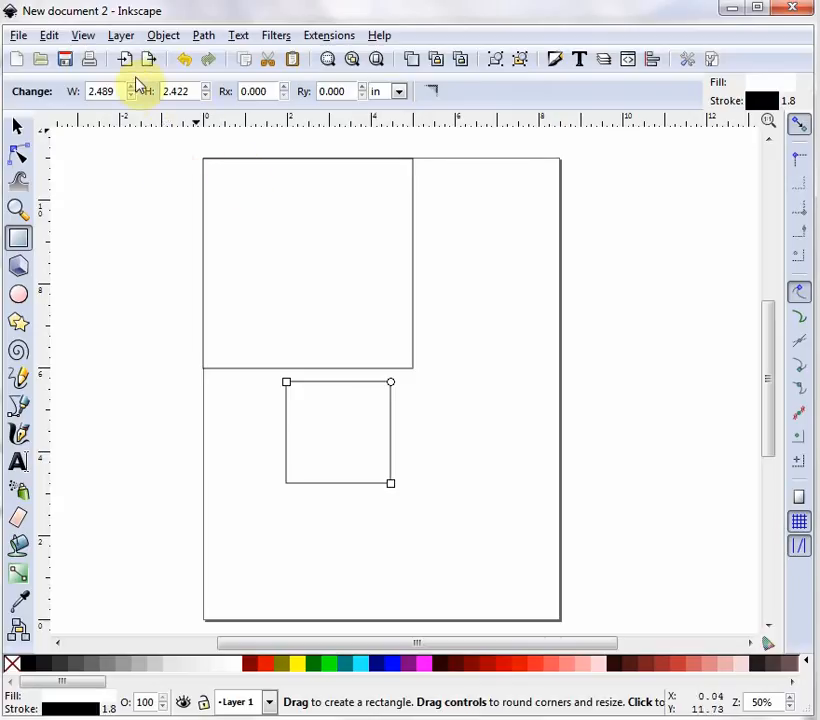
{"action": "left_click", "coordinate": [76, 92]}
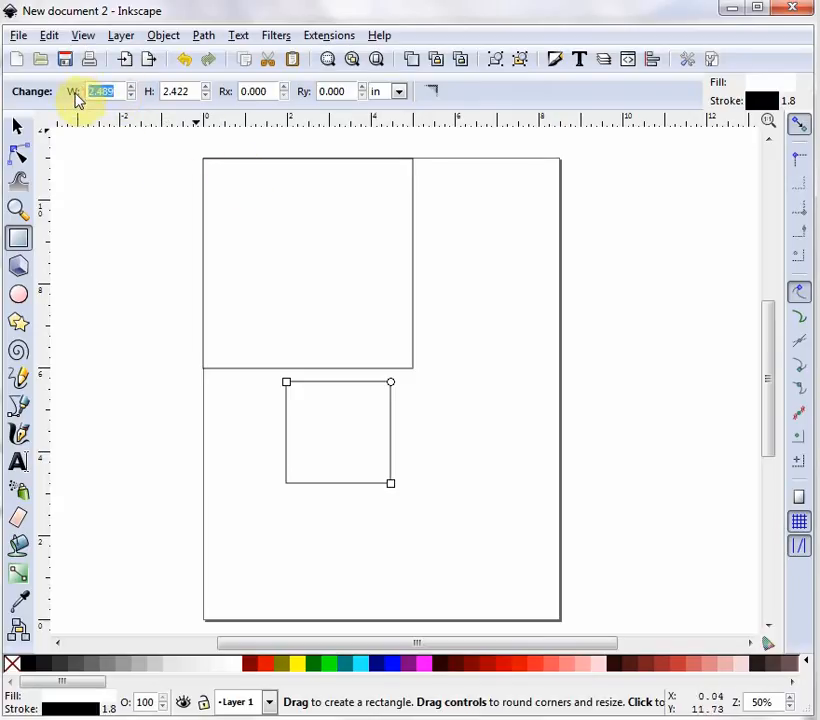
{"action": "type", "text": "3.5"}
{"action": "key", "text": "Tab"}
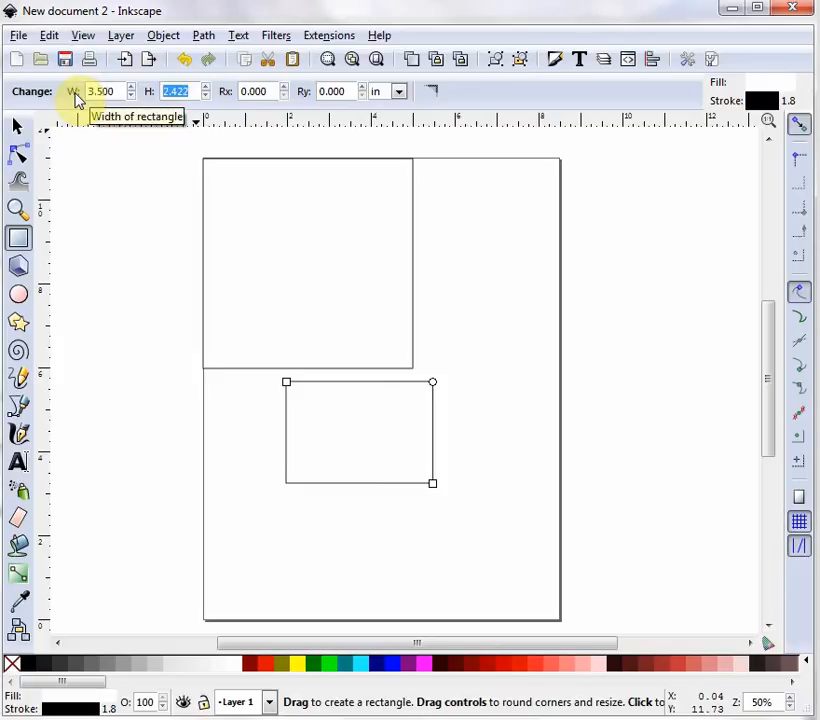
{"action": "type", "text": "11"}
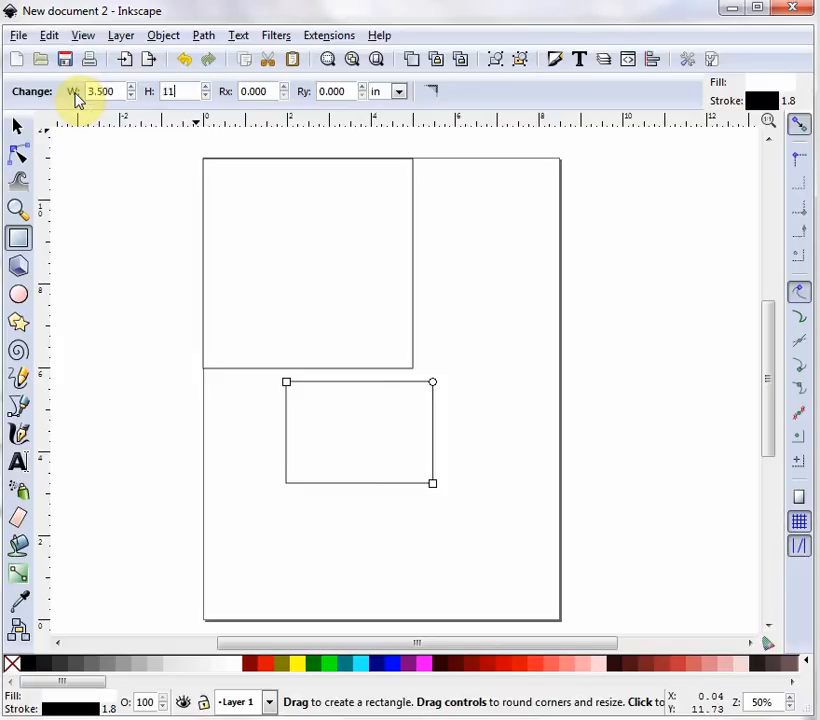
{"action": "key", "text": "Return"}
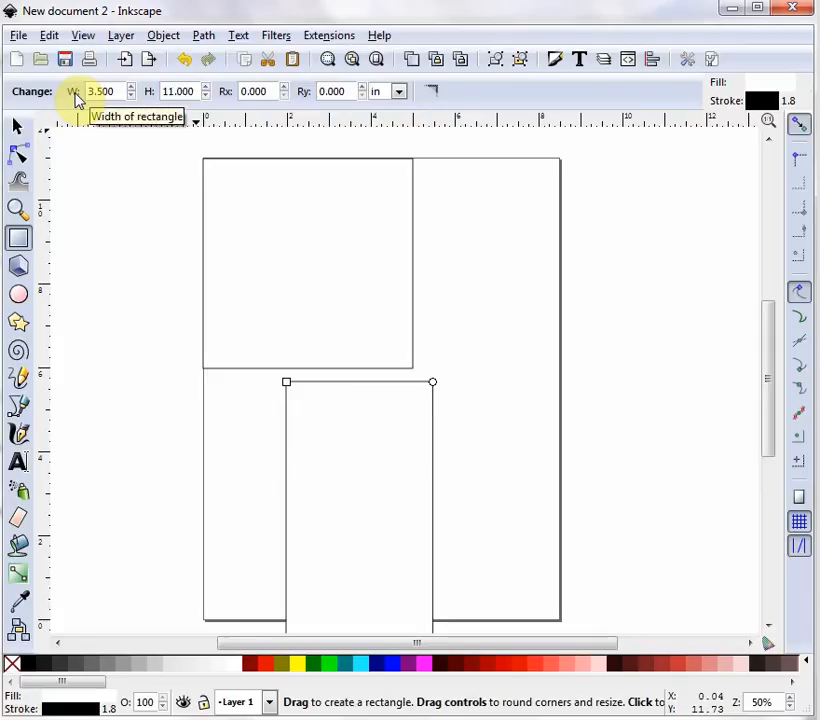
{"action": "left_click", "coordinate": [16, 126]}
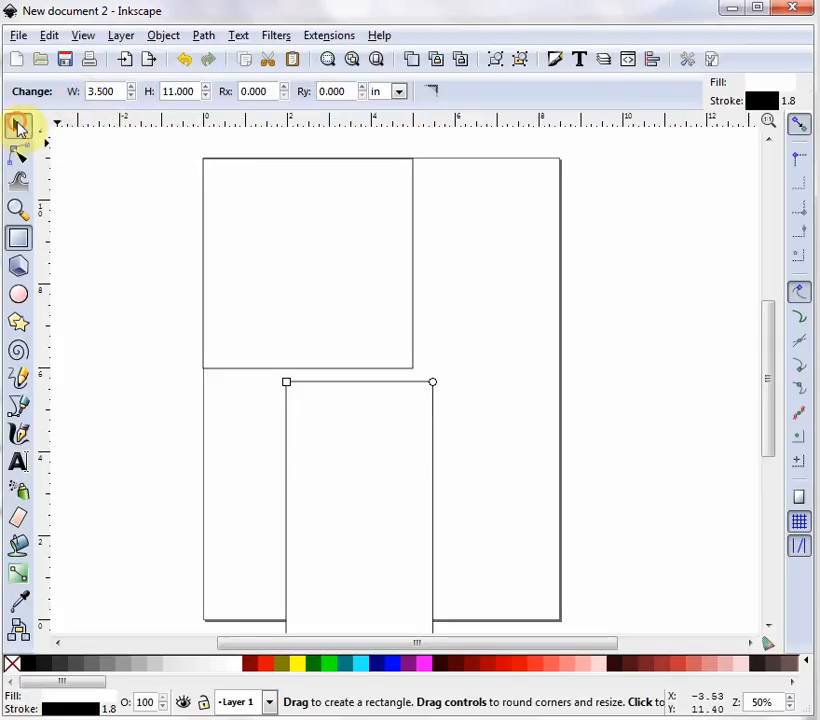
{"action": "left_click_drag", "start_coordinate": [390, 383], "coordinate": [523, 157]}
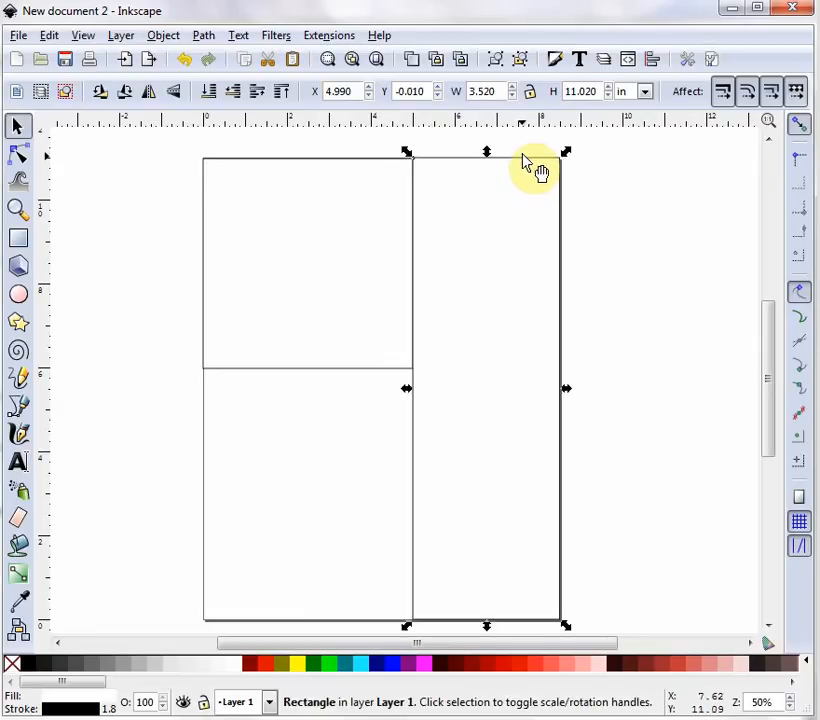
- Draw a new rectangle below the square and size it 2.9 x 5.3 inches
{"action": "left_click", "coordinate": [338, 420]}
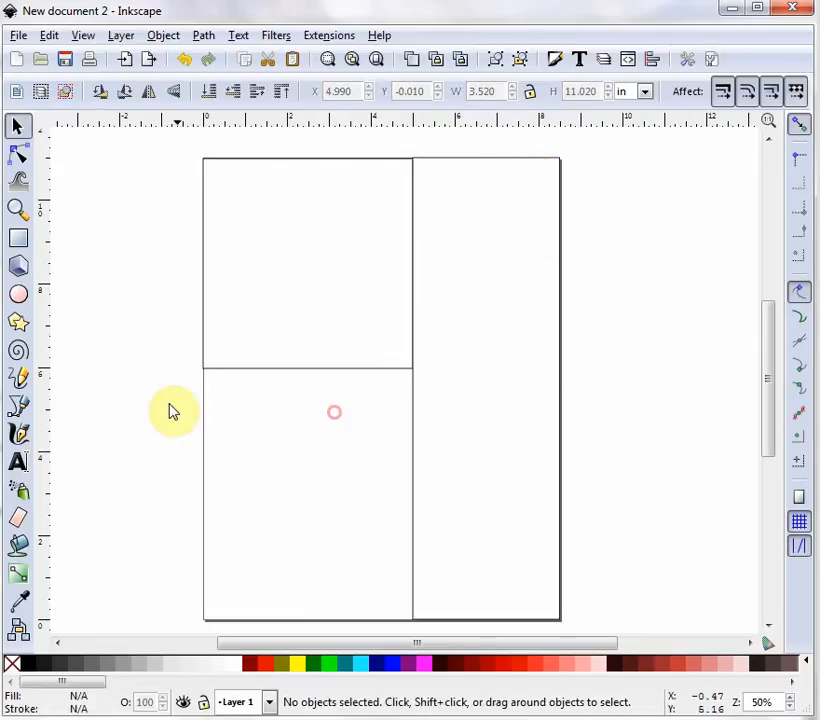
{"action": "left_click", "coordinate": [17, 239]}
{"action": "left_click_drag", "start_coordinate": [242, 396], "coordinate": [341, 466]}
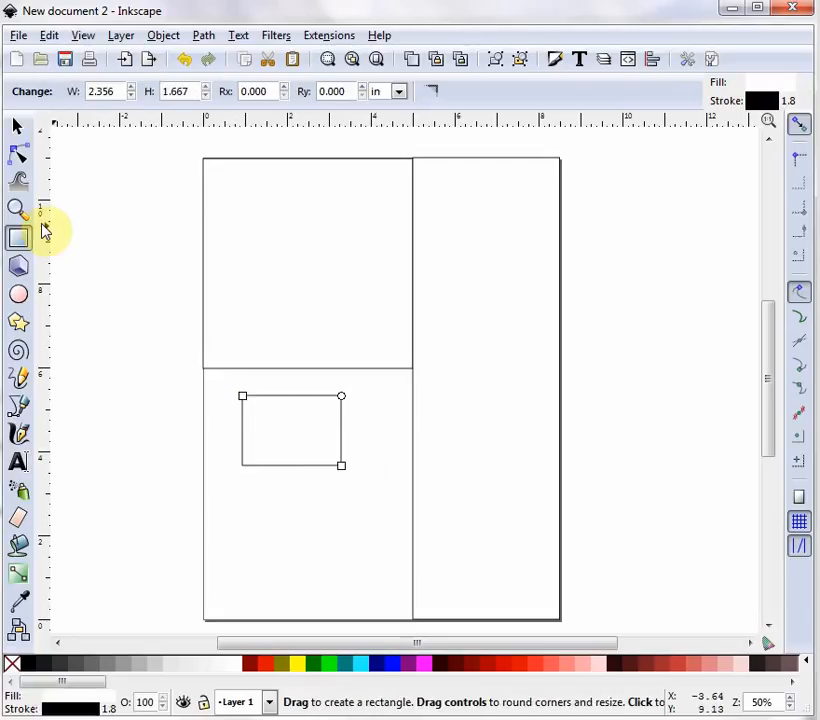
{"action": "left_click_drag", "start_coordinate": [121, 91], "coordinate": [72, 98]}
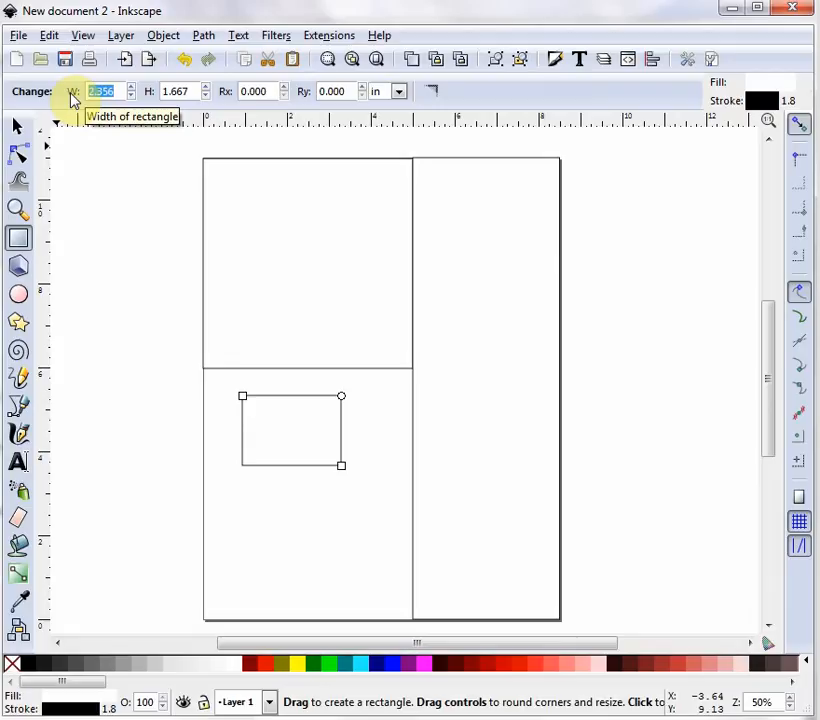
{"action": "type", "text": "2"}
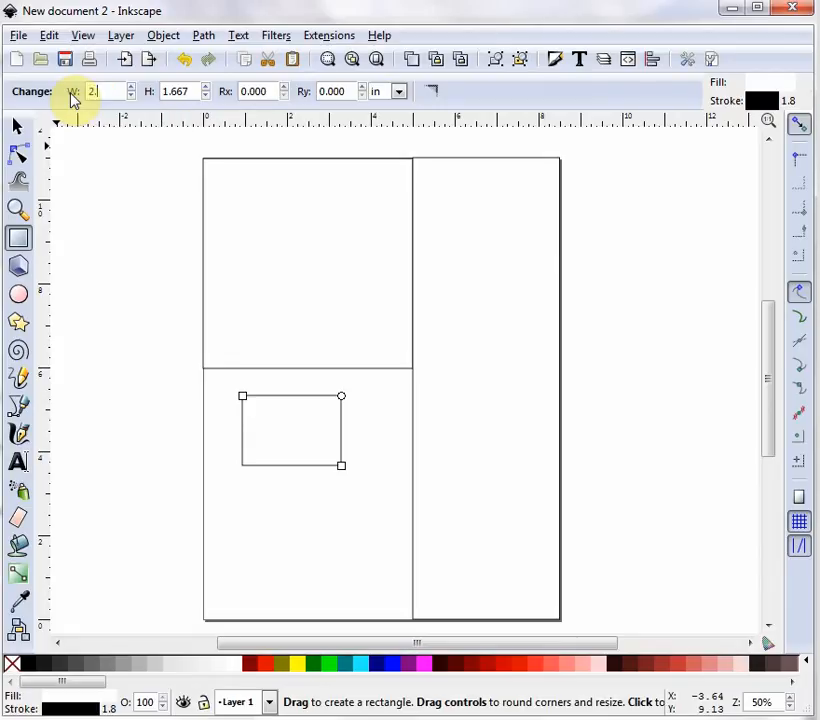
{"action": "type", "text": ".9"}
{"action": "key", "text": "Tab"}
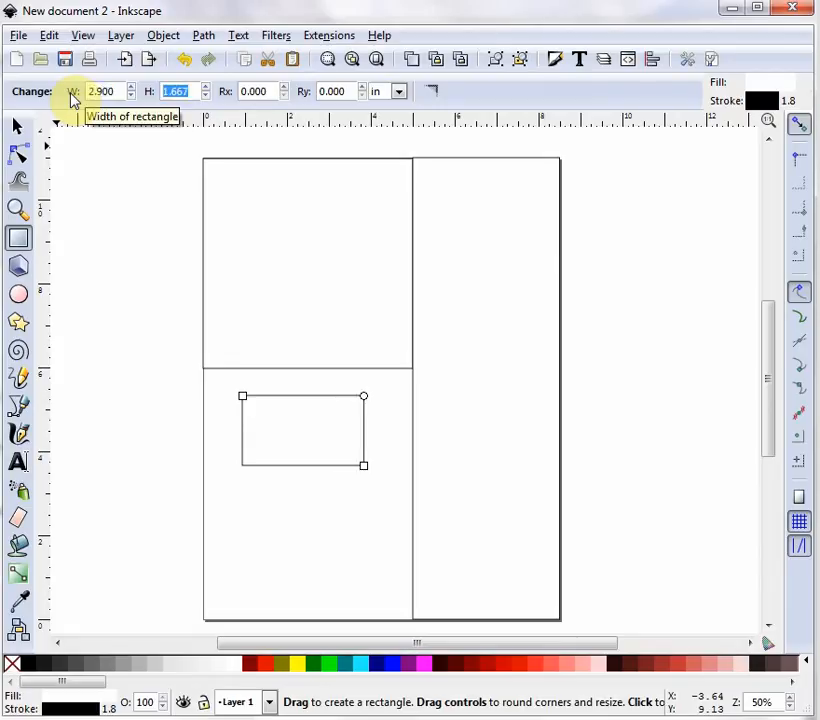
{"action": "type", "text": "5"}
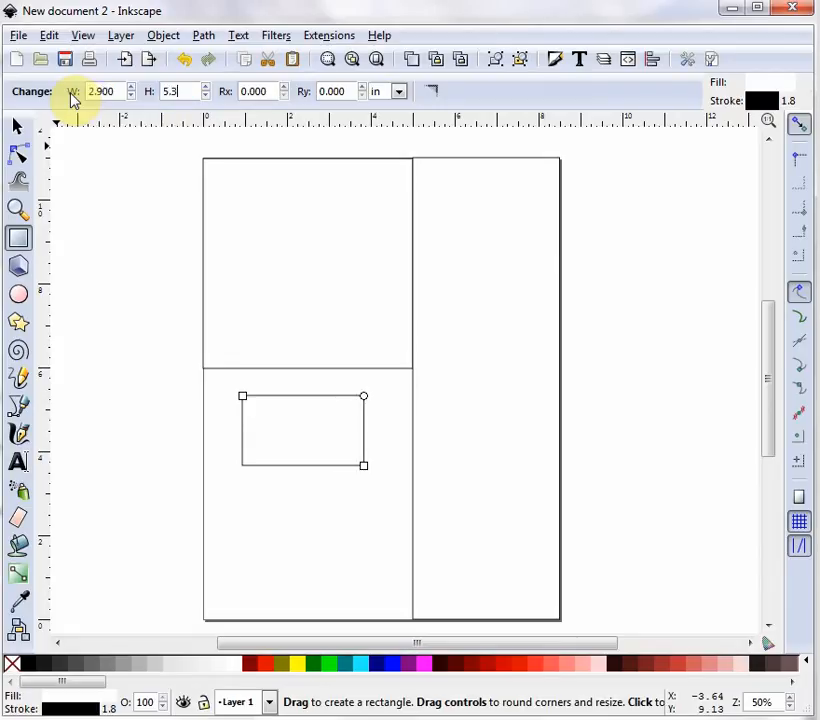
{"action": "type", "text": ".3"}
{"action": "key", "text": "Return"}
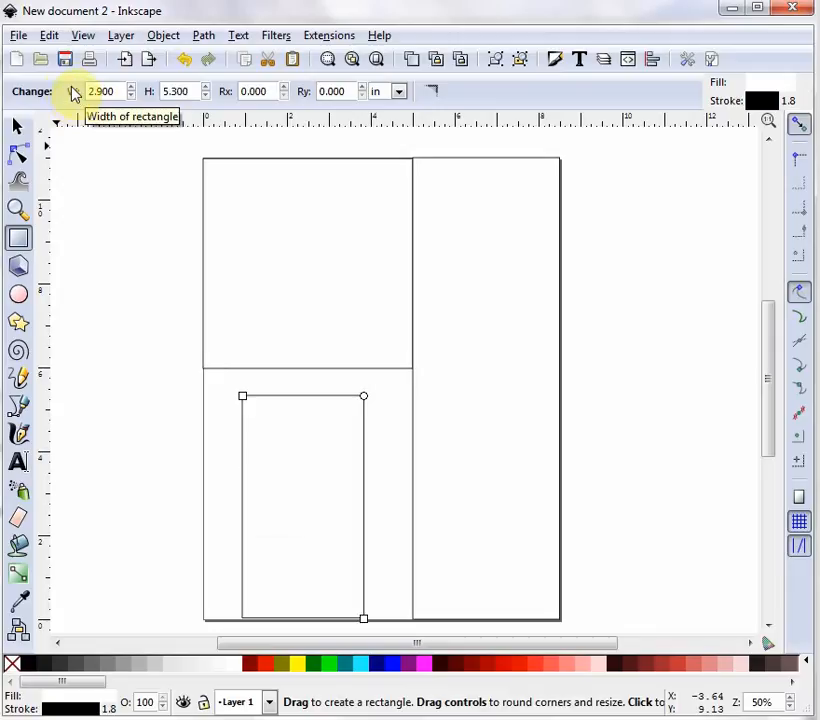
- Move it flush against the tall right panel and the page bottom
{"action": "left_click", "coordinate": [20, 130]}
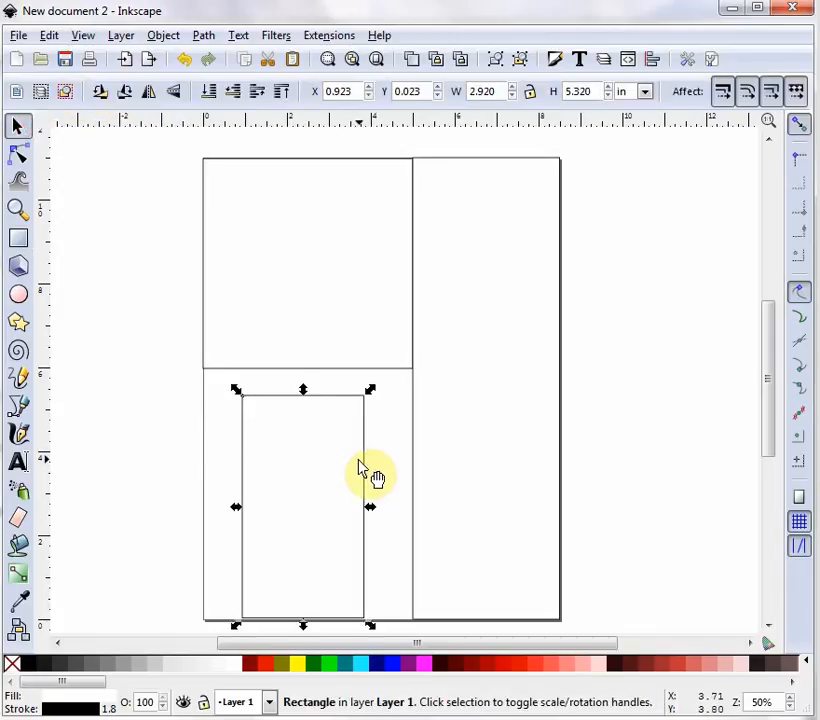
{"action": "left_click_drag", "start_coordinate": [362, 458], "coordinate": [416, 461]}
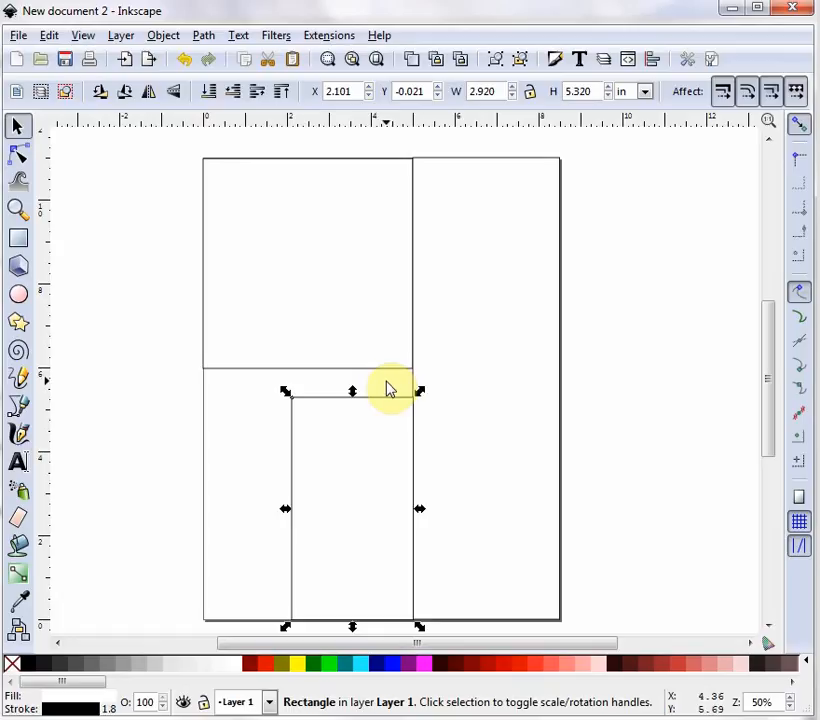
{"action": "left_click", "coordinate": [152, 440]}
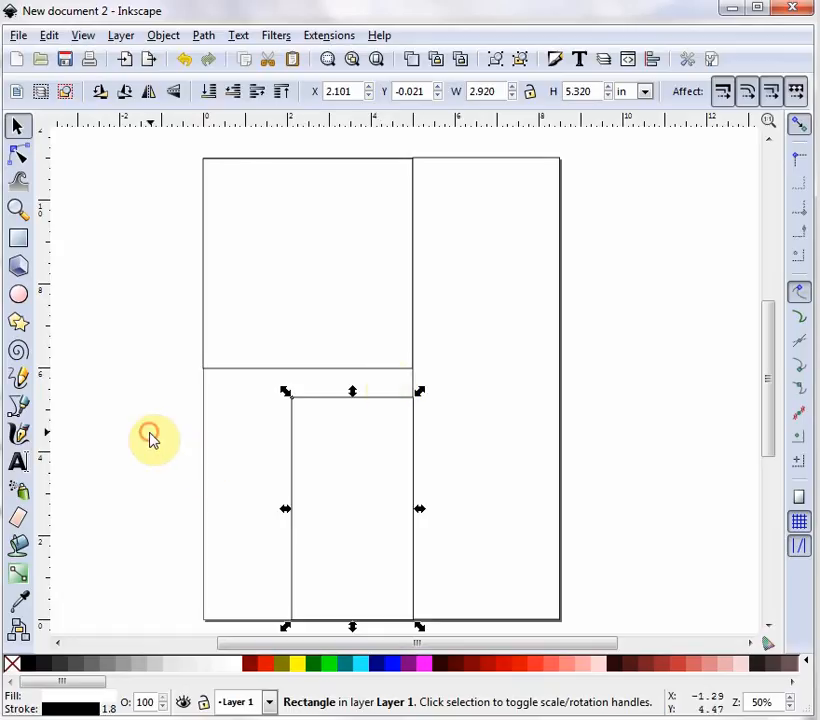
- Draw a rectangle at the page's left below the square and size it 2.9 x 6.2 inches
{"action": "left_click", "coordinate": [18, 237]}
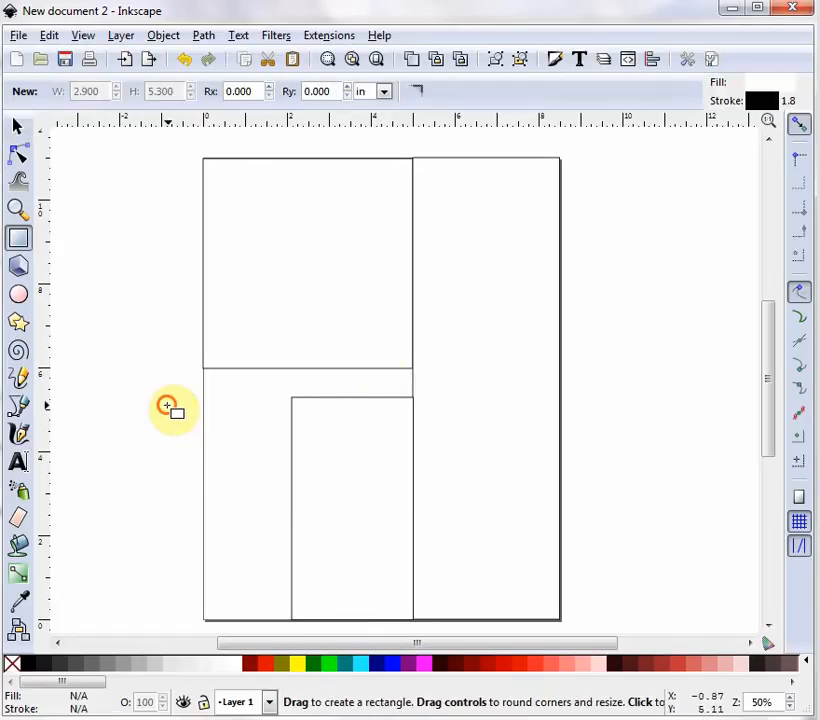
{"action": "left_click_drag", "start_coordinate": [167, 405], "coordinate": [251, 516]}
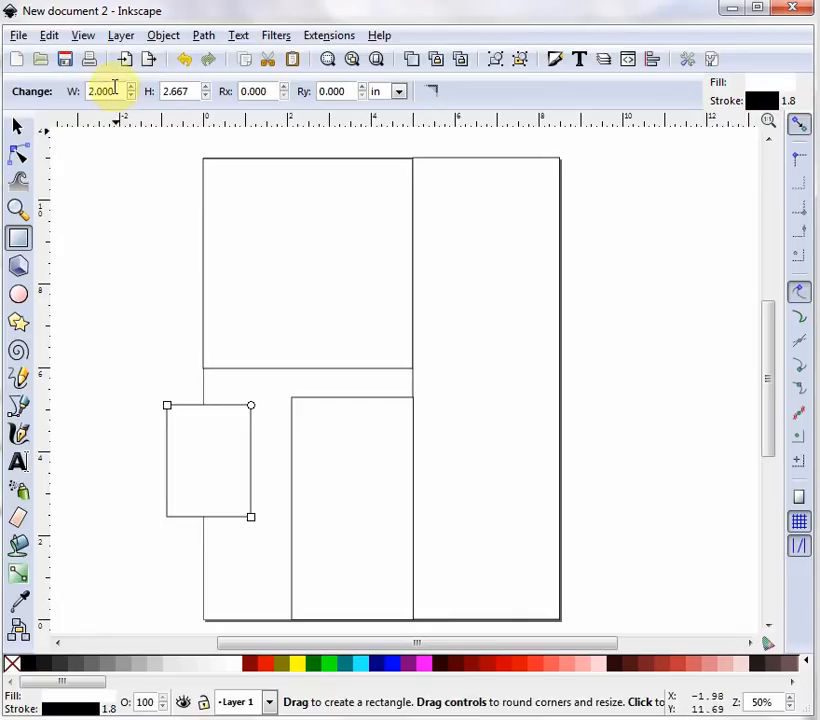
{"action": "left_click_drag", "start_coordinate": [117, 93], "coordinate": [82, 93]}
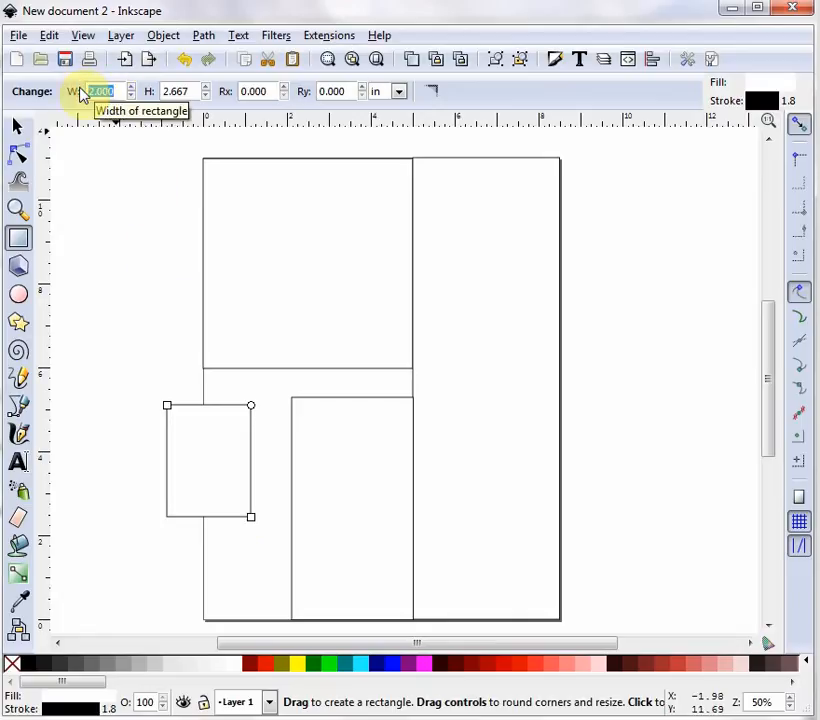
{"action": "type", "text": "2.9"}
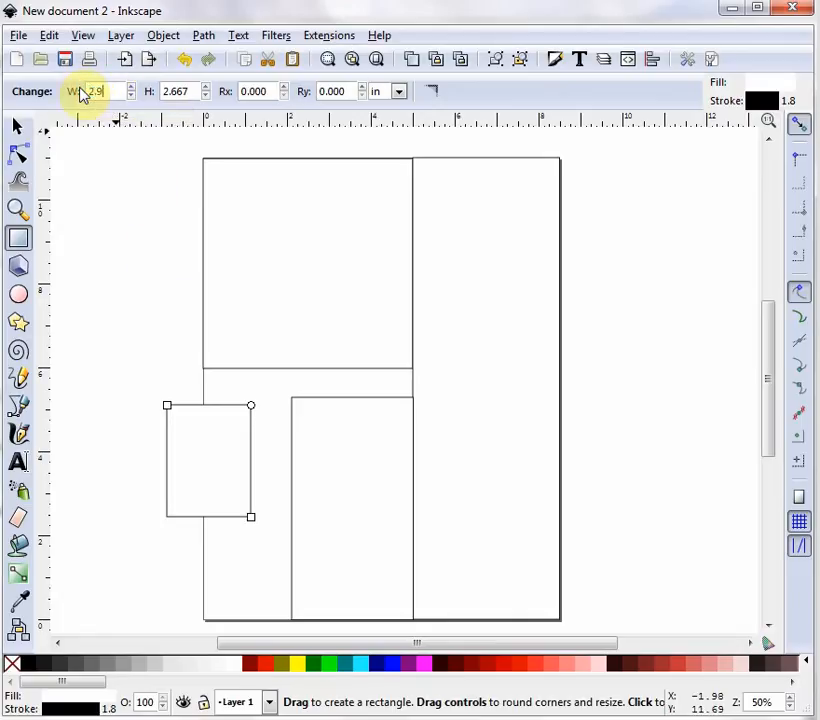
{"action": "key", "text": "Tab"}
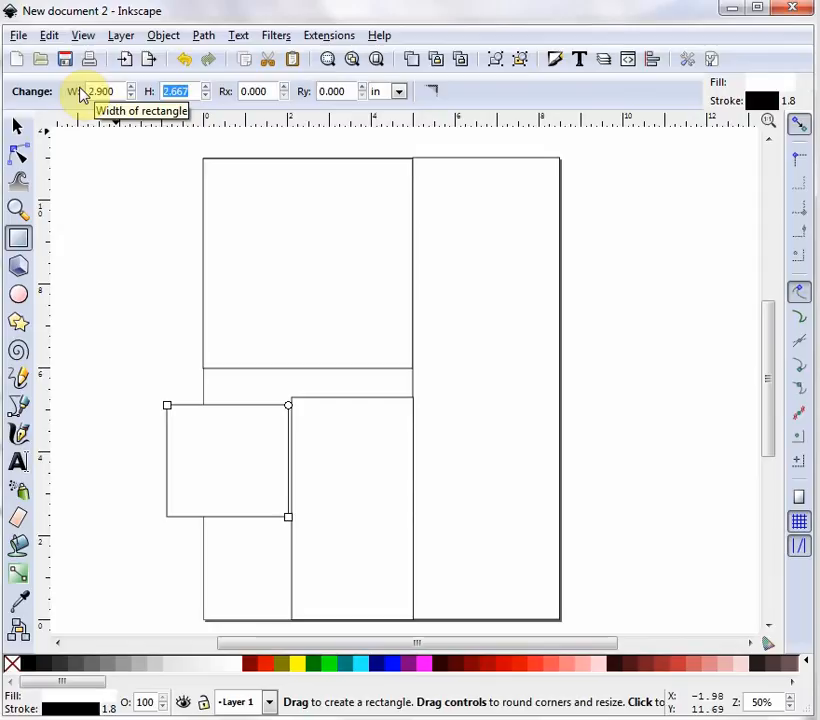
{"action": "type", "text": "6"}
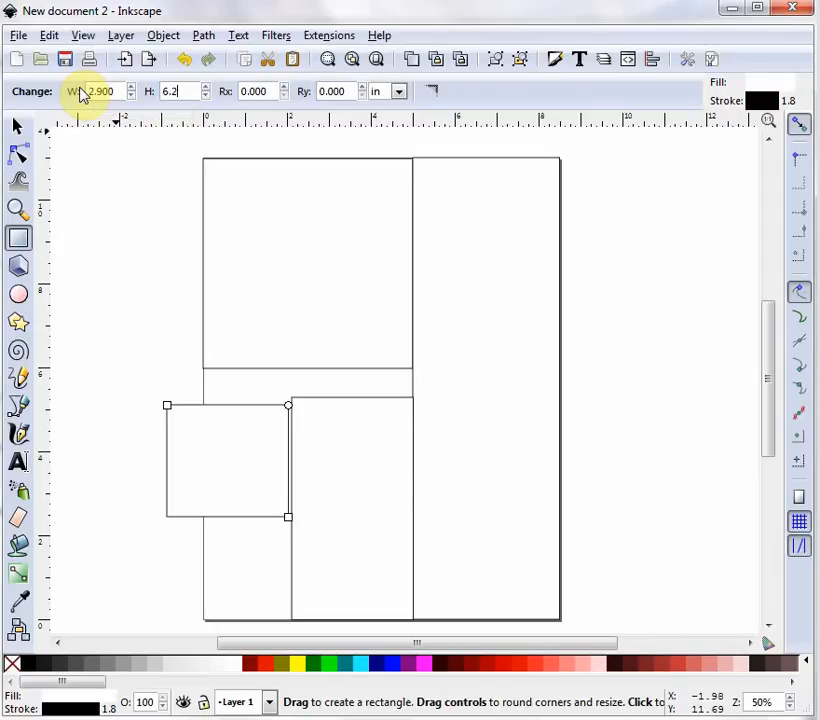
{"action": "type", "text": ".2"}
{"action": "key", "text": "Return"}
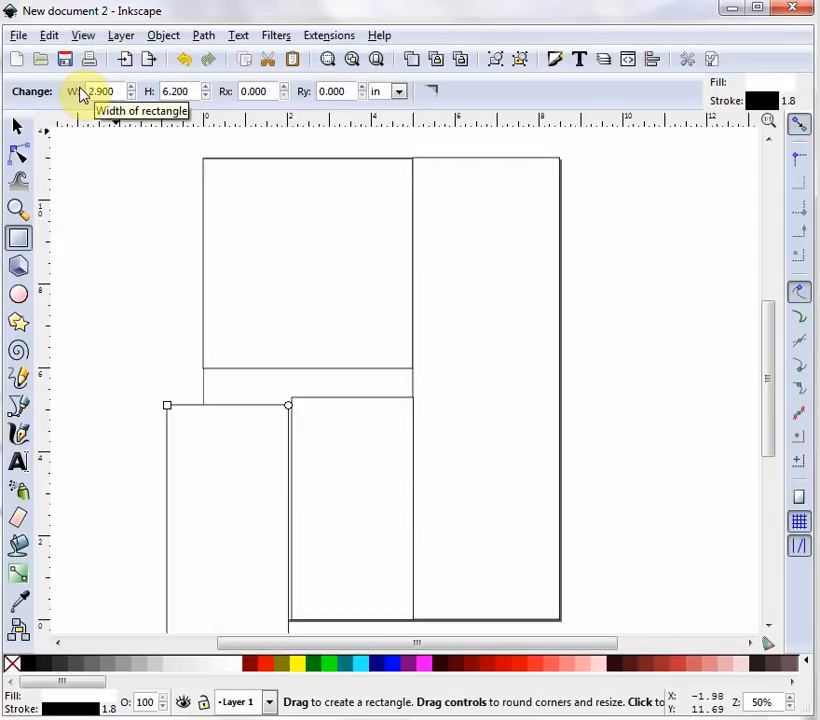
- Move the 2.9 x 6.2 rectangle into the page's lower-left corner, then select the top-left square
{"action": "left_click", "coordinate": [20, 127]}
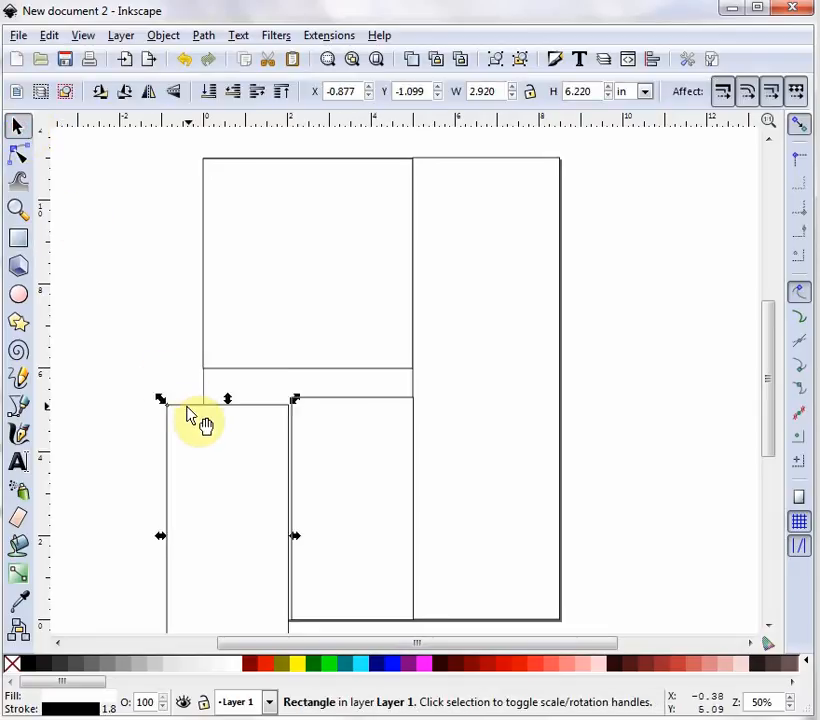
{"action": "left_click_drag", "start_coordinate": [189, 406], "coordinate": [227, 363]}
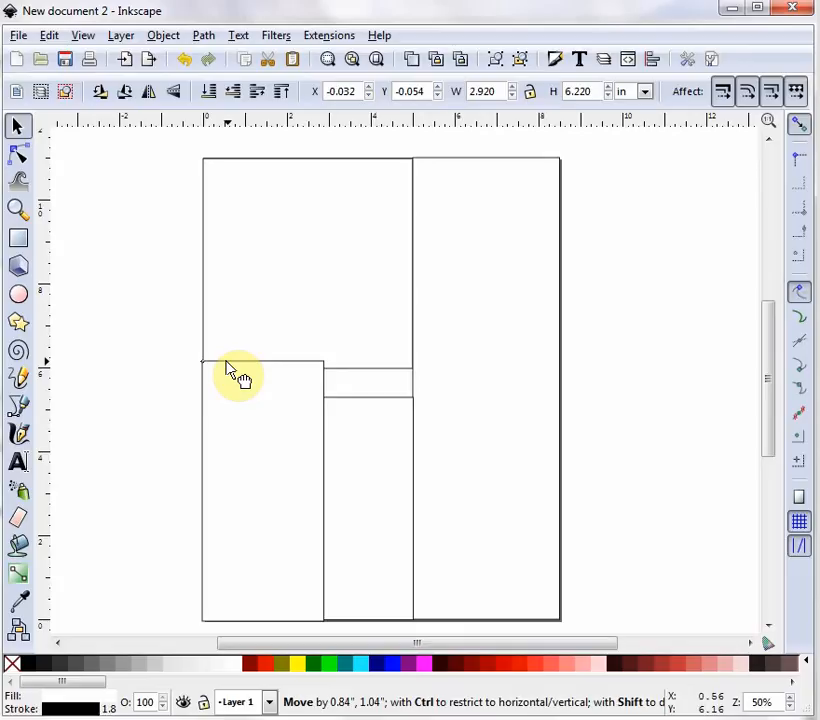
{"action": "left_click_drag", "start_coordinate": [226, 363], "coordinate": [226, 363]}
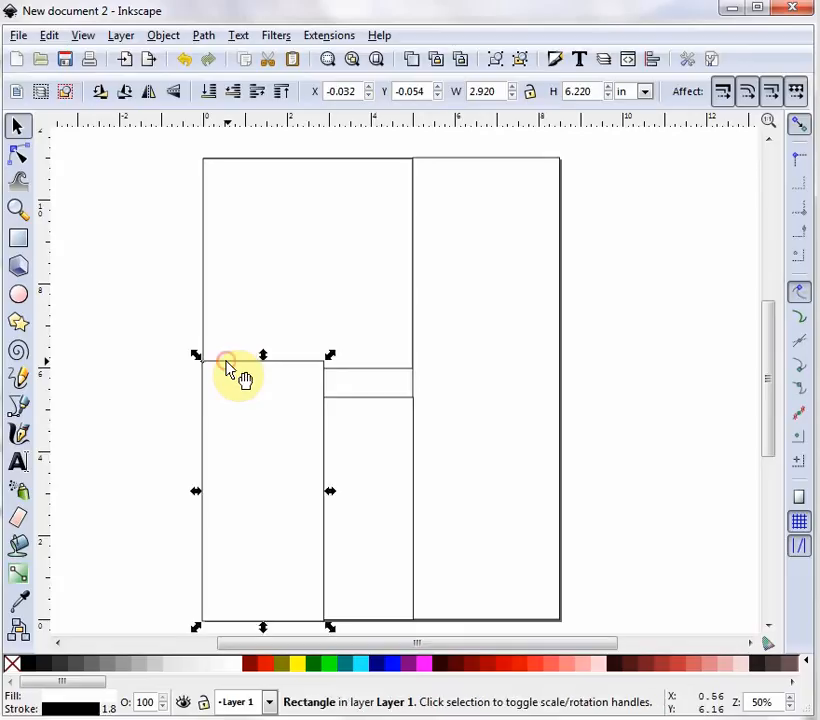
{"action": "left_click", "coordinate": [140, 401]}
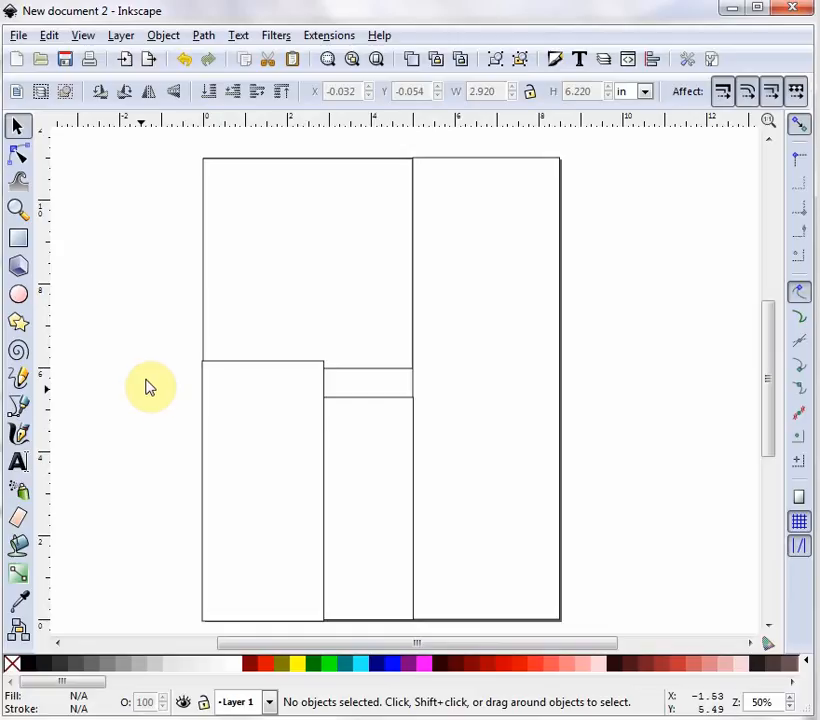
{"action": "left_click", "coordinate": [283, 204]}
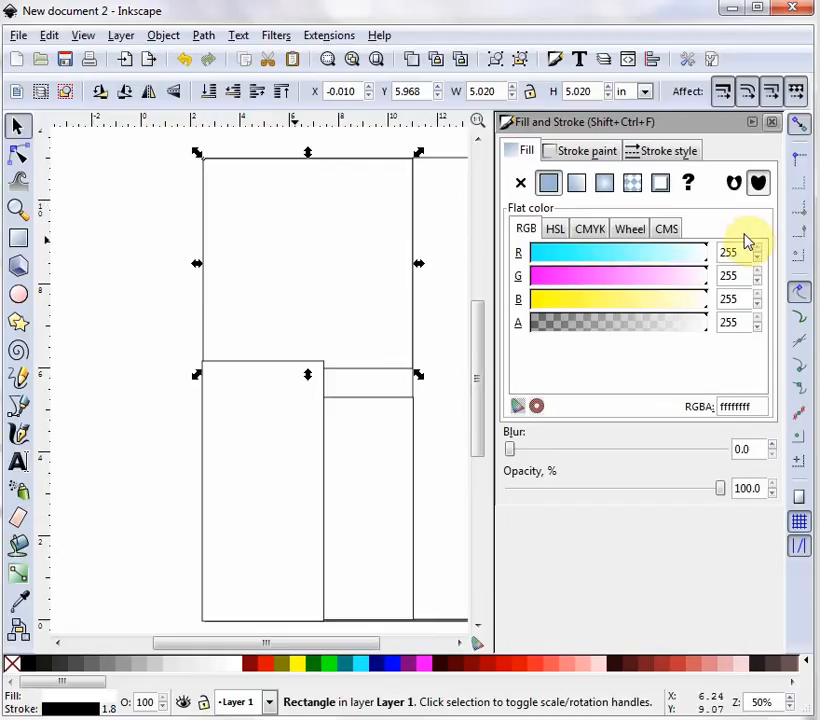
- Fill the top-left square with yellow-green, RGB 170, 212, 0
{"action": "left_click_drag", "start_coordinate": [739, 252], "coordinate": [694, 256]}
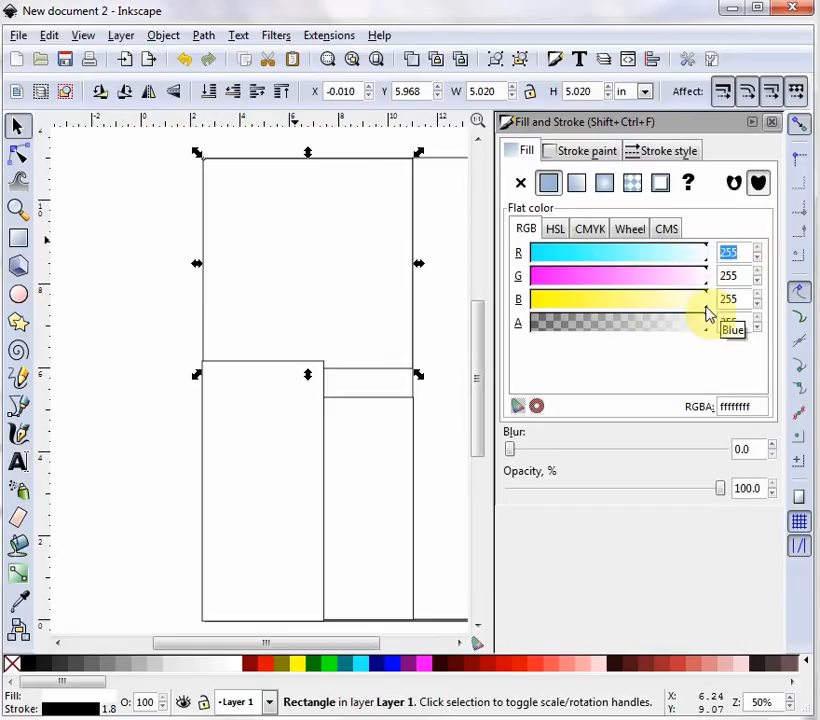
{"action": "type", "text": "170"}
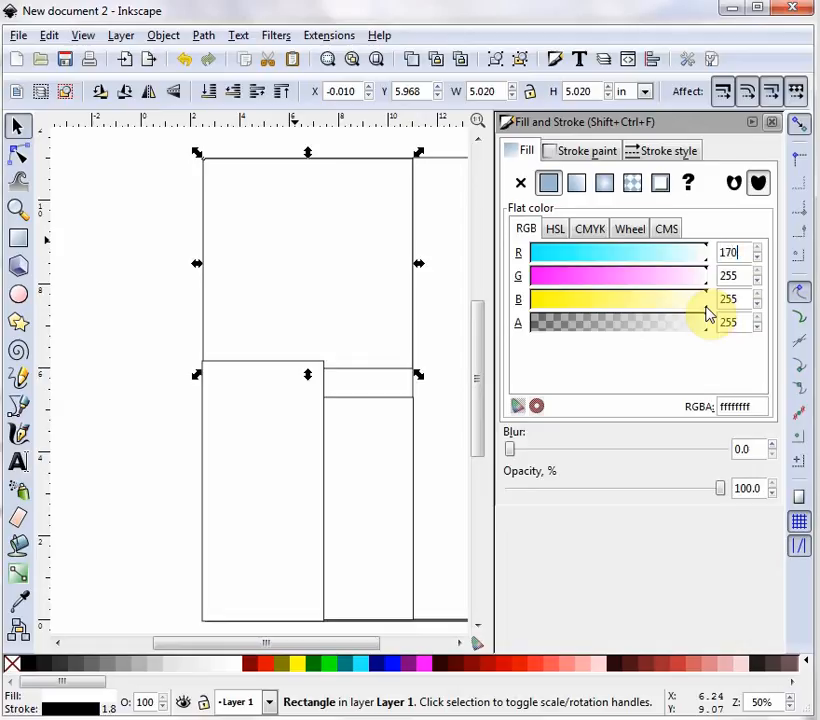
{"action": "key", "text": "Tab"}
{"action": "type", "text": "2"}
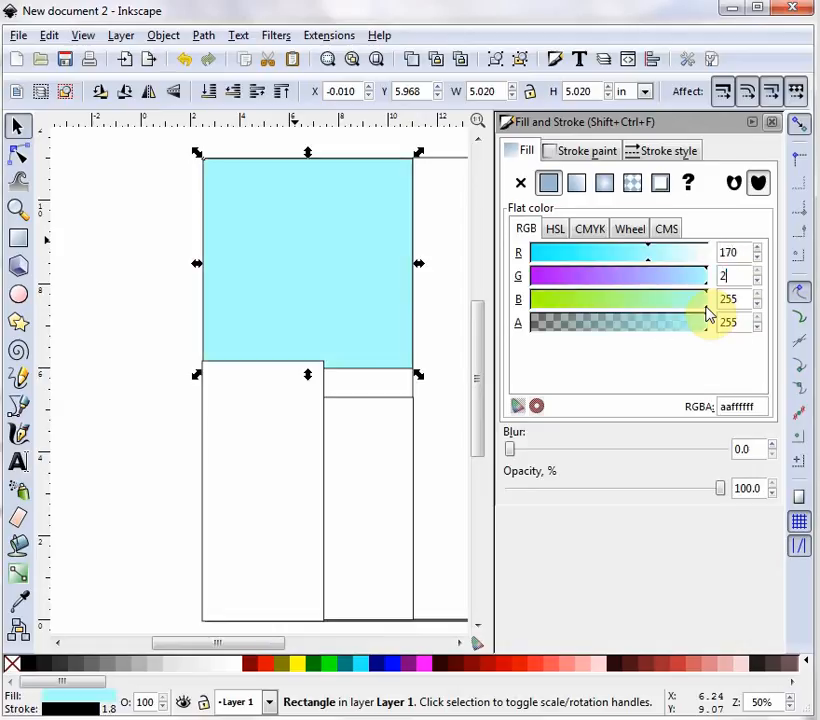
{"action": "type", "text": "12"}
{"action": "key", "text": "Tab"}
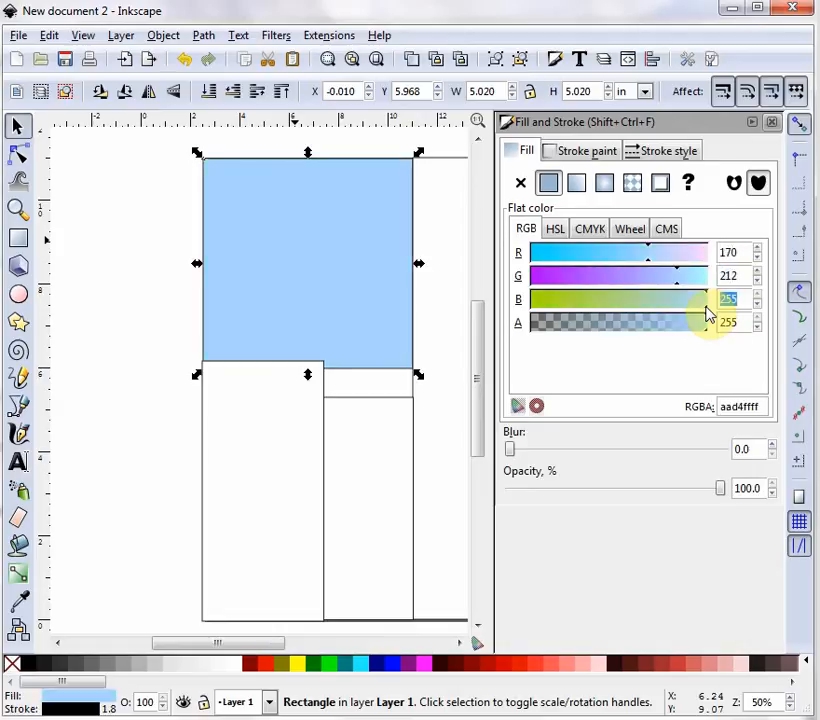
{"action": "type", "text": "0"}
{"action": "key", "text": "Return"}
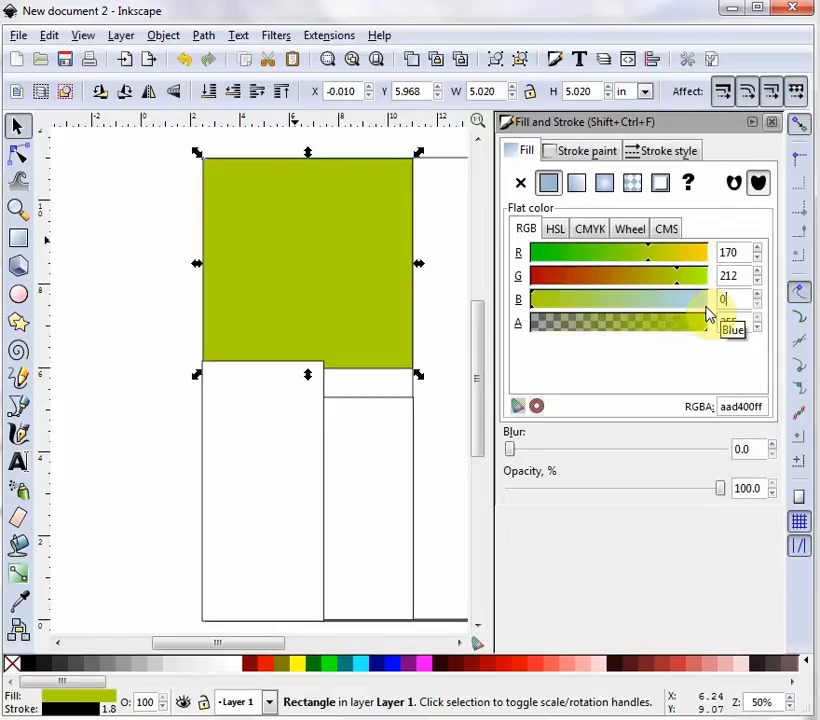
- Set the square's stroke to the same yellow-green, RGB 170, 212, 0
{"action": "left_click", "coordinate": [573, 155]}
{"action": "double_click", "coordinate": [729, 252]}
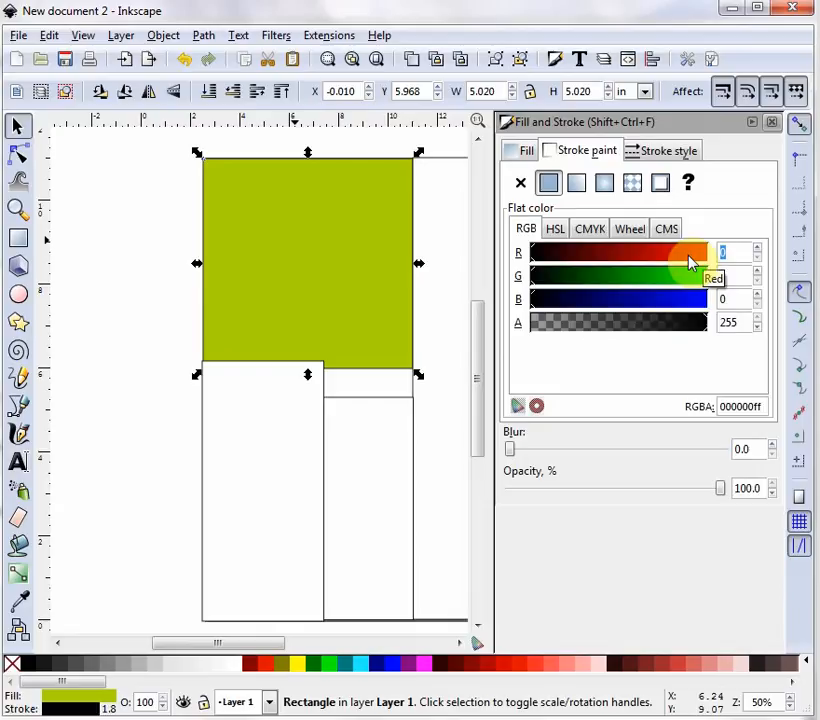
{"action": "type", "text": "170"}
{"action": "key", "text": "Tab"}
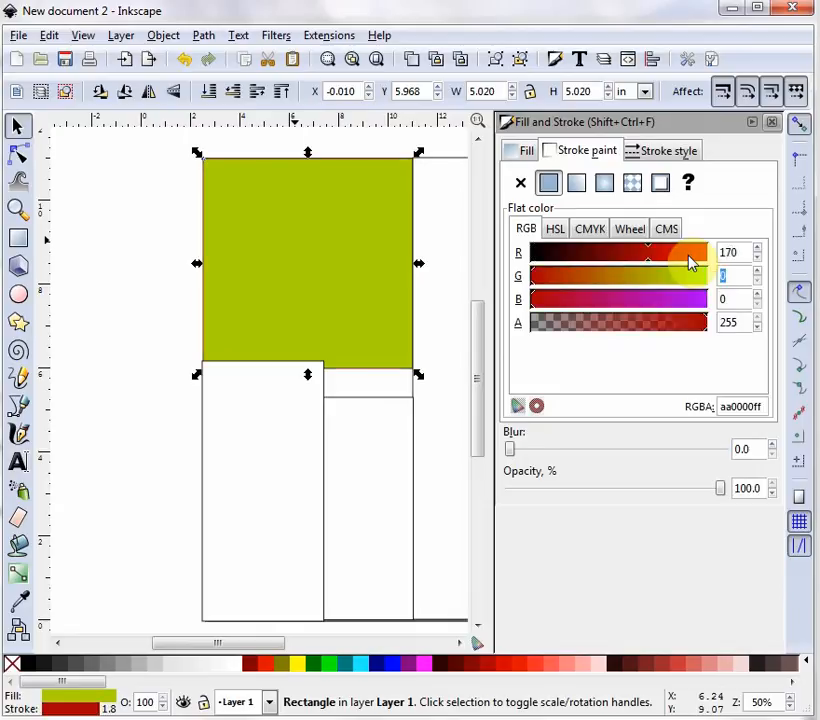
{"action": "type", "text": "212"}
{"action": "key", "text": "Tab"}
{"action": "type", "text": "0"}
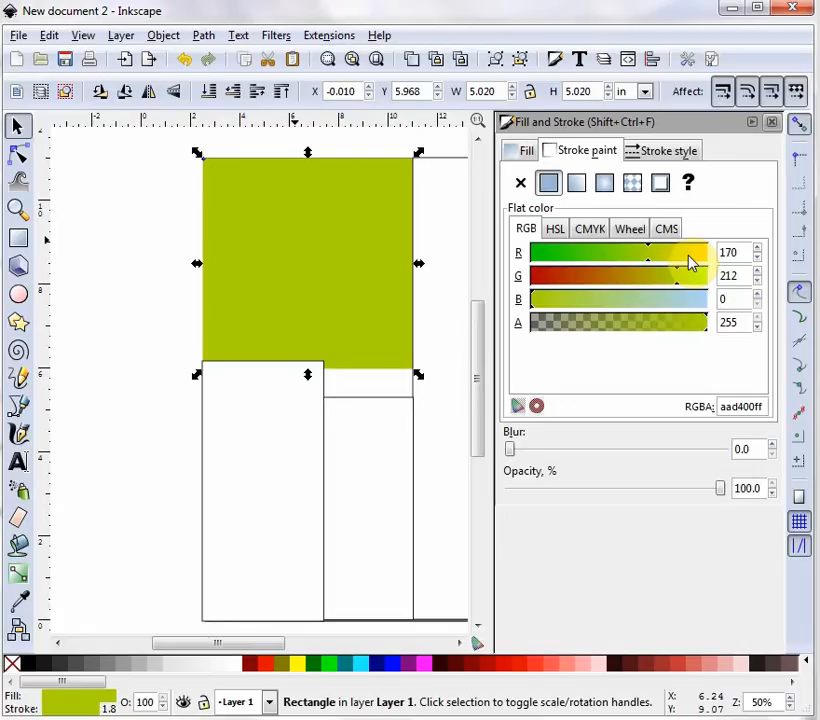
- Set the tall right rectangle's stroke to pale green, RGB 218, 236, 143
{"action": "left_click", "coordinate": [450, 305]}
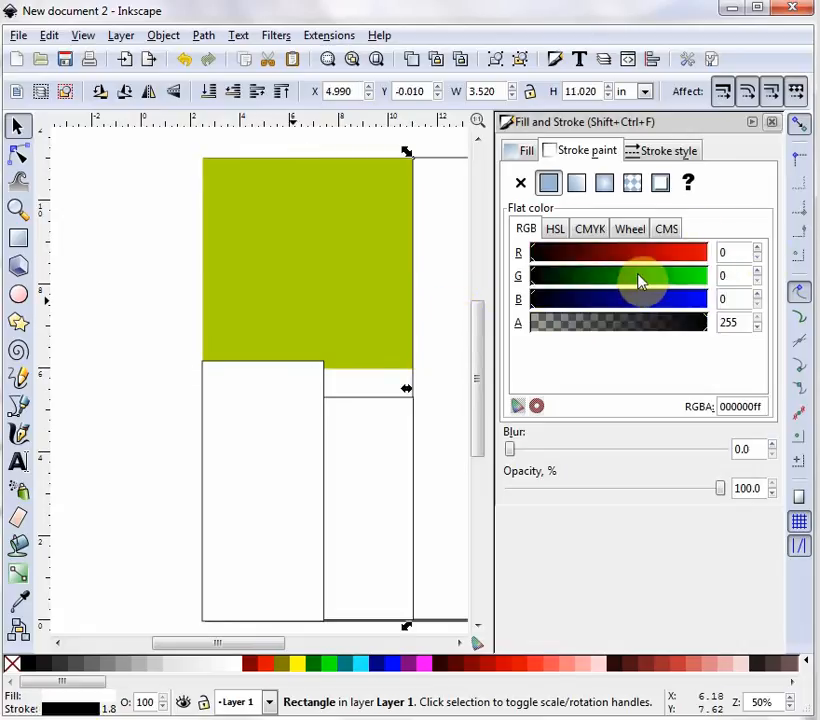
{"action": "left_click", "coordinate": [738, 254]}
{"action": "left_click", "coordinate": [700, 256]}
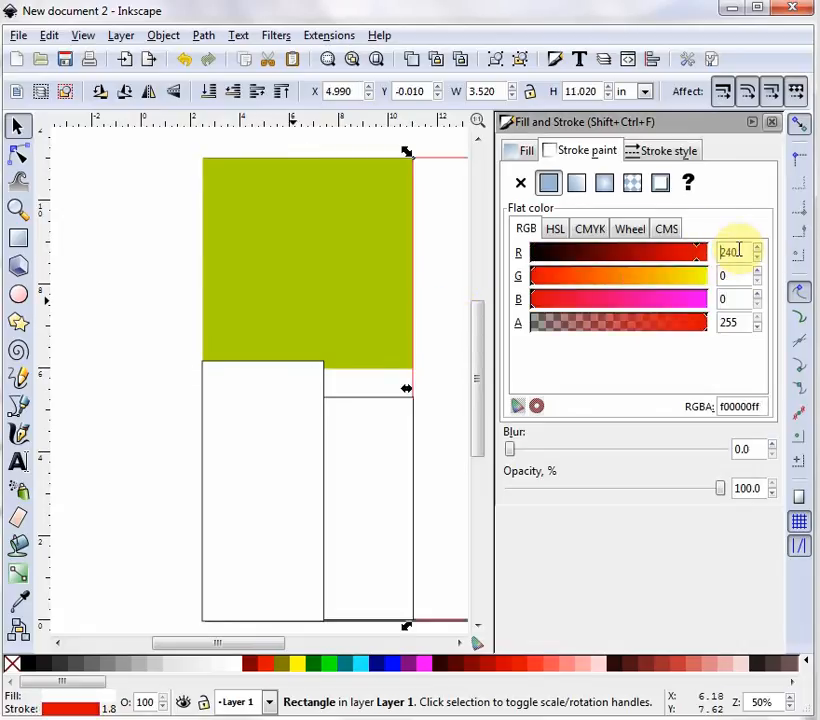
{"action": "double_click", "coordinate": [731, 252]}
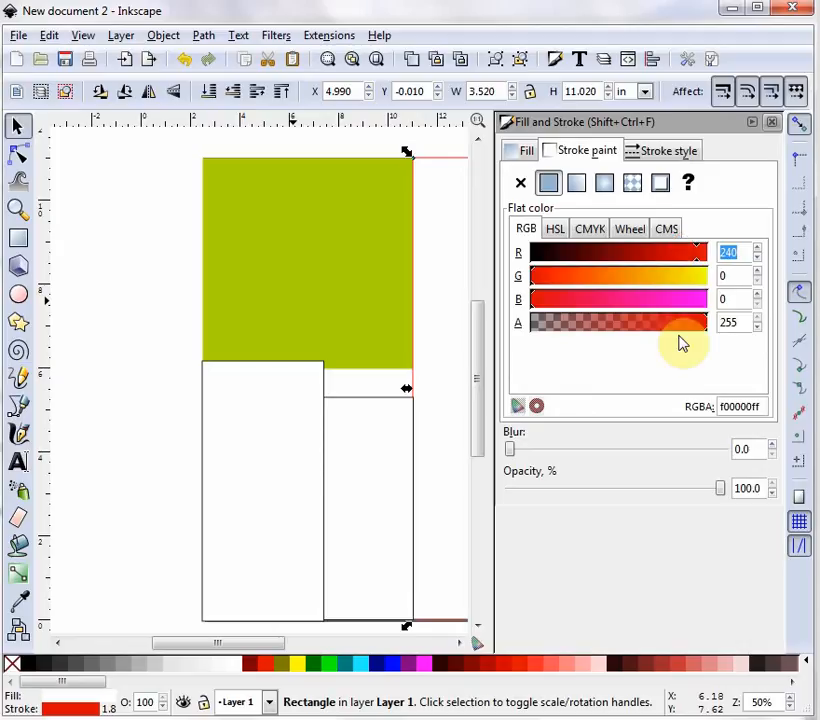
{"action": "type", "text": "218"}
{"action": "key", "text": "Tab"}
{"action": "type", "text": "236"}
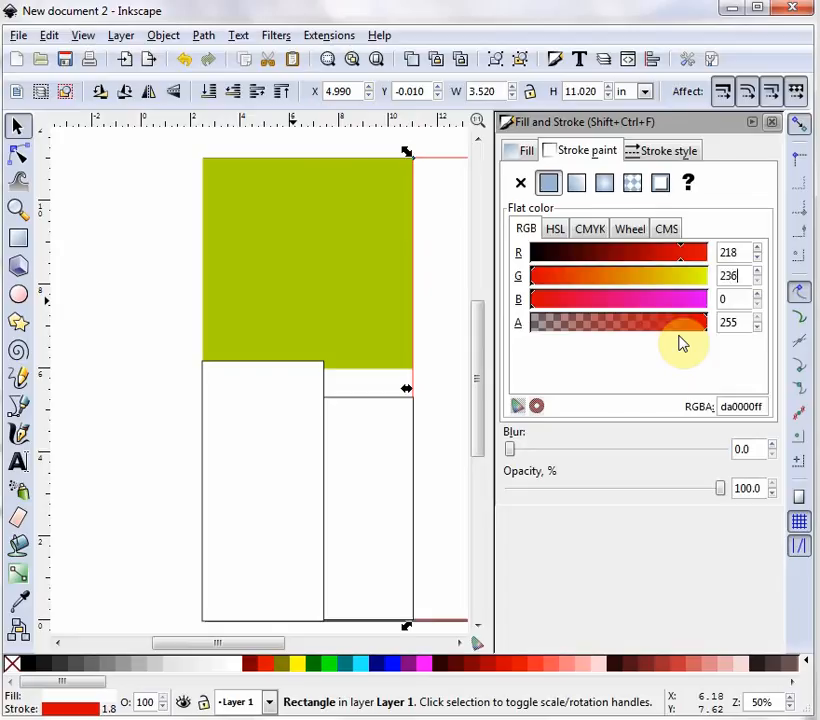
{"action": "key", "text": "Tab"}
{"action": "type", "text": "14"}
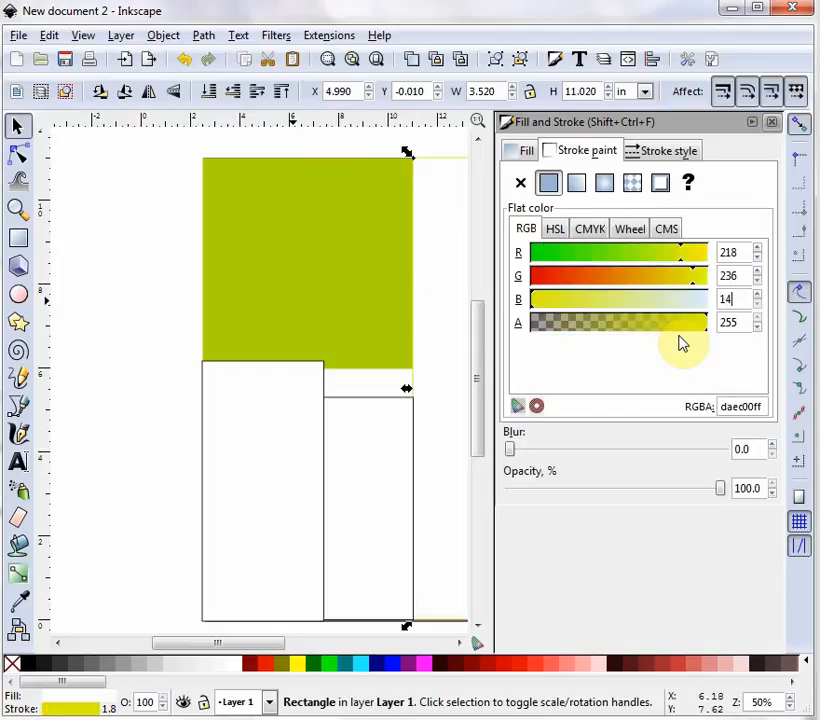
{"action": "type", "text": "3"}
{"action": "key", "text": "Return"}
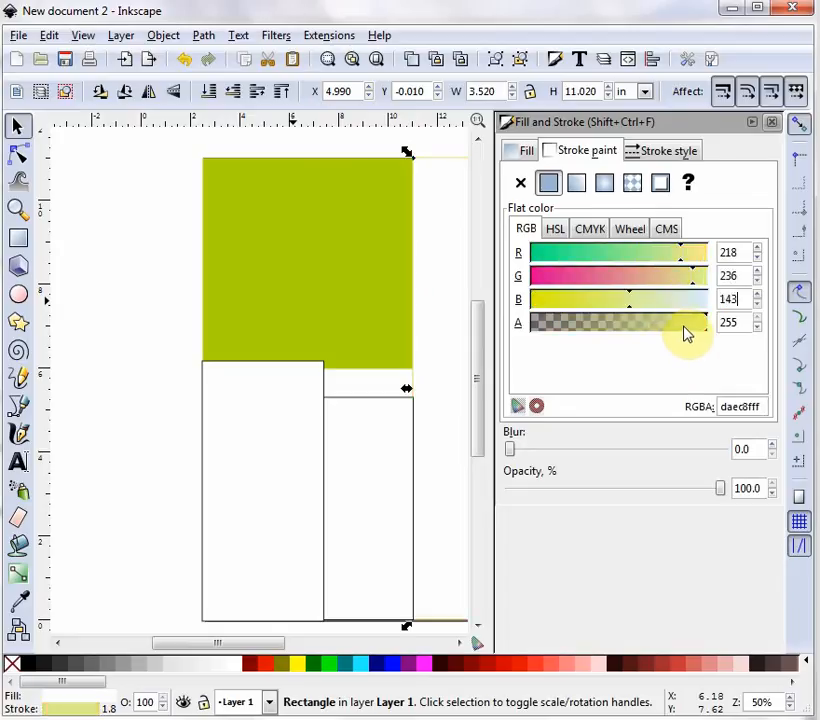
- Set its fill to the same pale green, RGB 218, 236, 143
{"action": "left_click", "coordinate": [527, 158]}
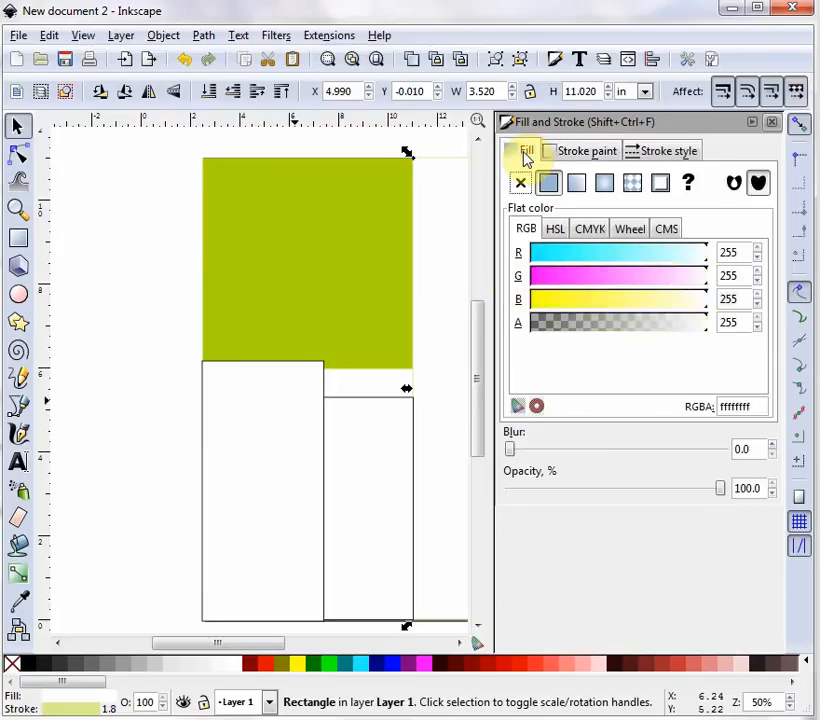
{"action": "left_click_drag", "start_coordinate": [742, 253], "coordinate": [697, 251]}
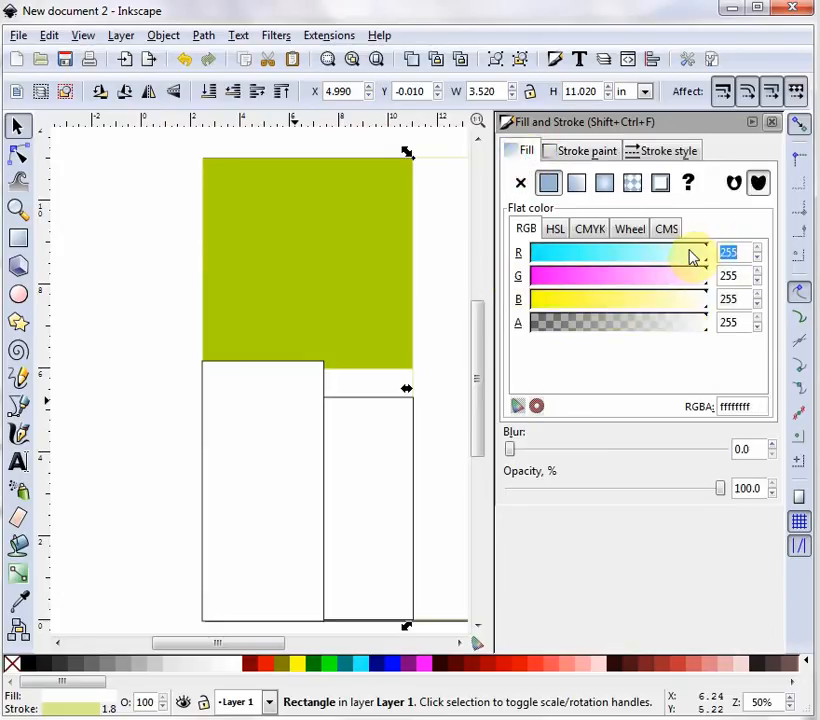
{"action": "type", "text": "218"}
{"action": "key", "text": "Tab"}
{"action": "type", "text": "236"}
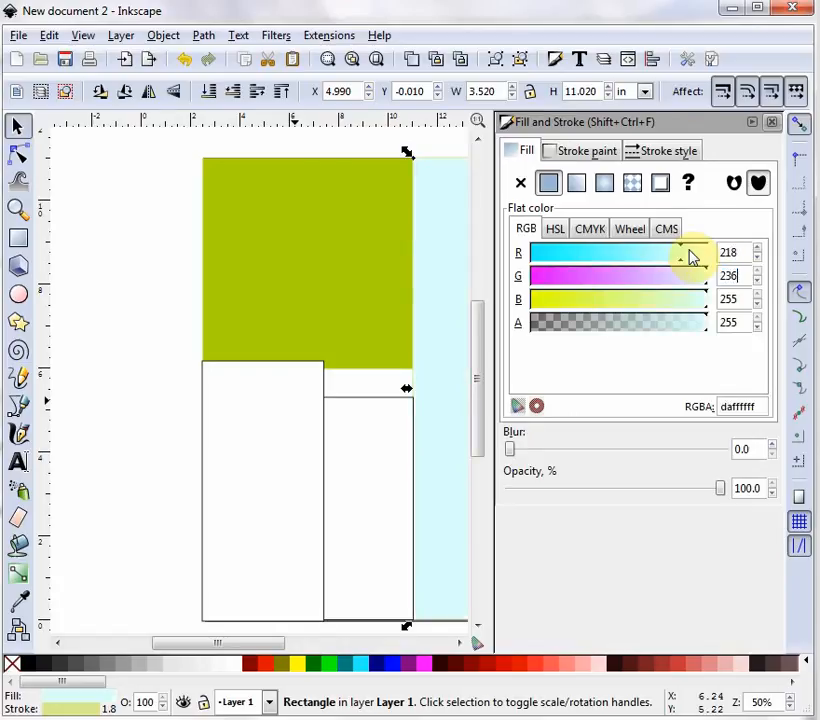
{"action": "key", "text": "Tab"}
{"action": "type", "text": "1"}
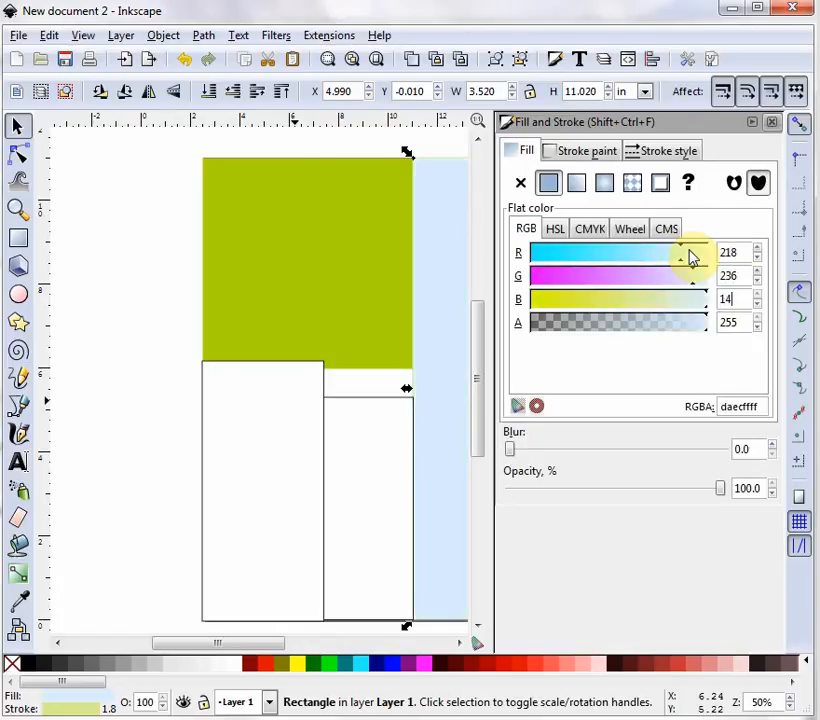
{"action": "type", "text": "43"}
{"action": "key", "text": "Return"}
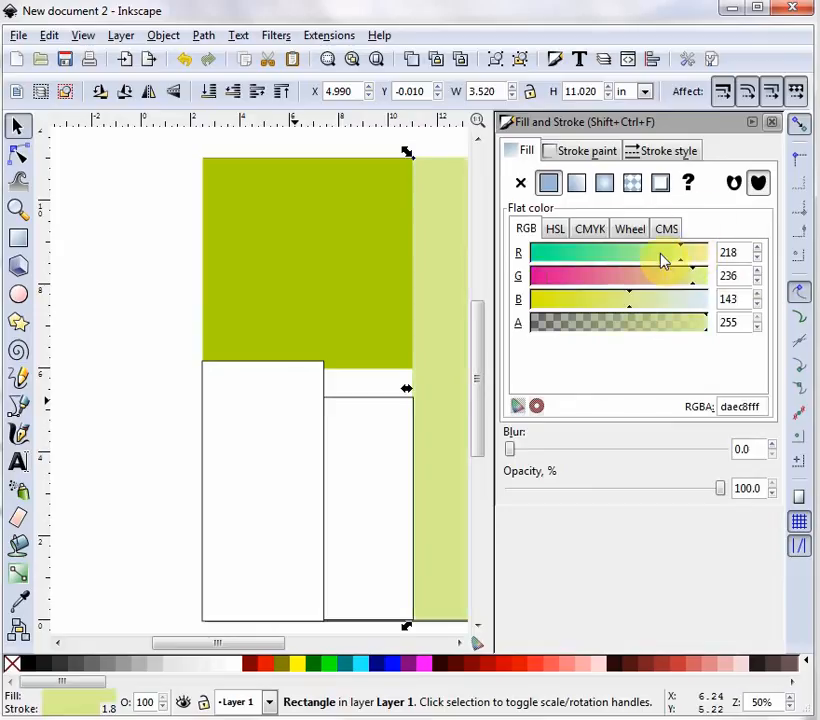
- Fill the narrow lower-middle rectangle with light green, RGB 209, 236, 99
{"action": "left_click", "coordinate": [405, 455]}
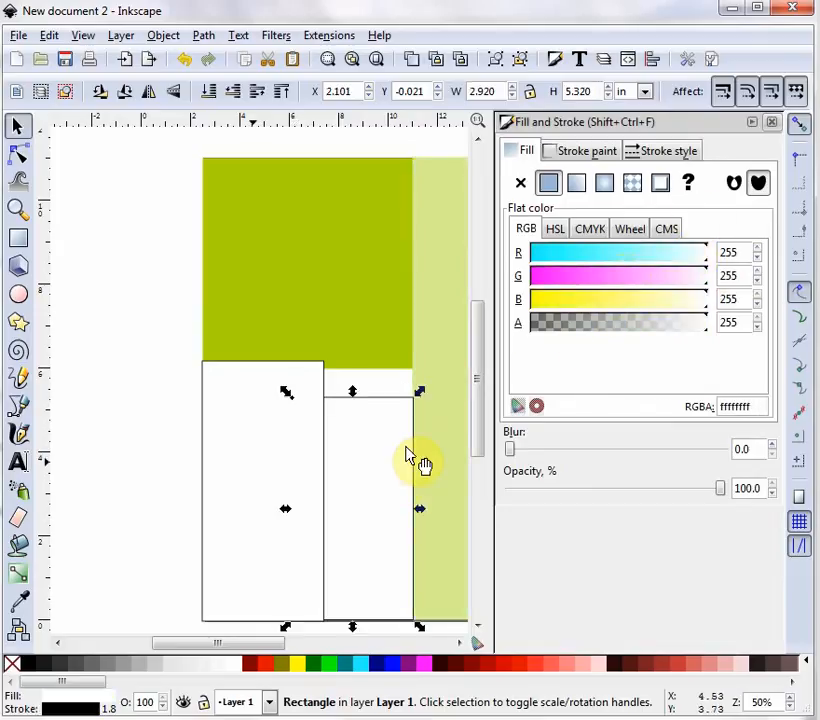
{"action": "double_click", "coordinate": [730, 252]}
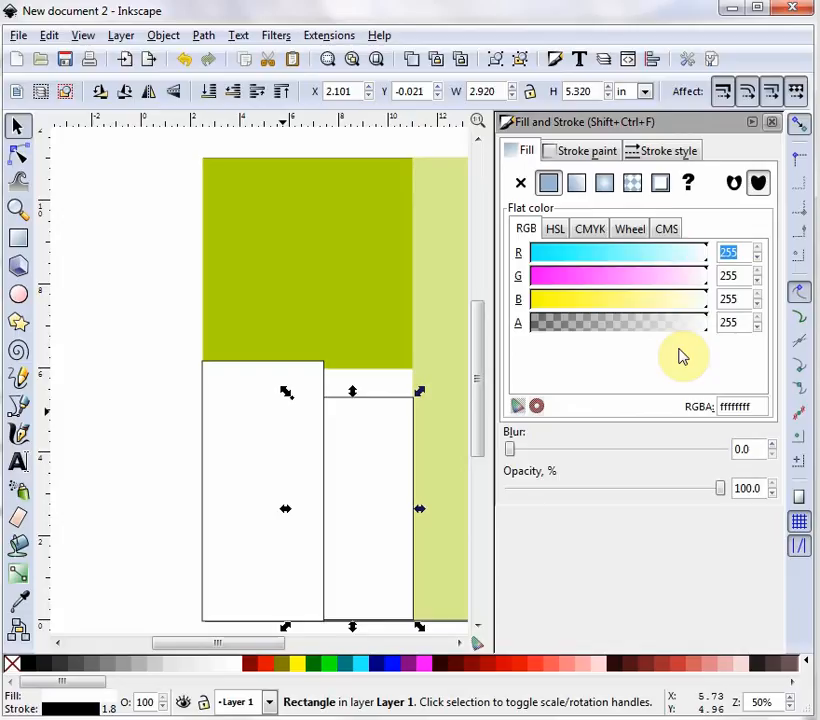
{"action": "type", "text": "209"}
{"action": "key", "text": "Tab"}
{"action": "type", "text": "236"}
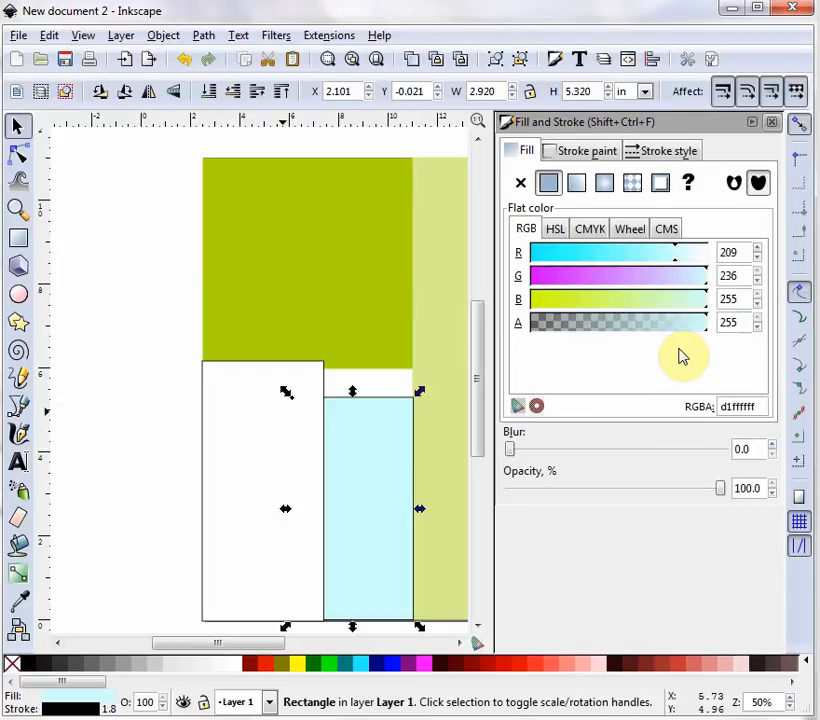
{"action": "key", "text": "Tab"}
{"action": "type", "text": "9"}
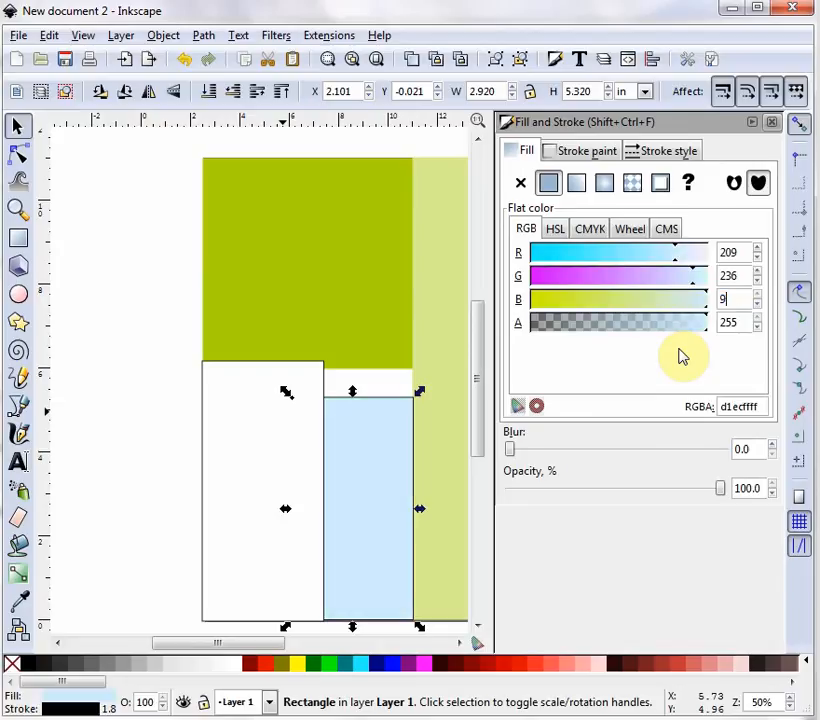
{"action": "key", "text": "Return"}
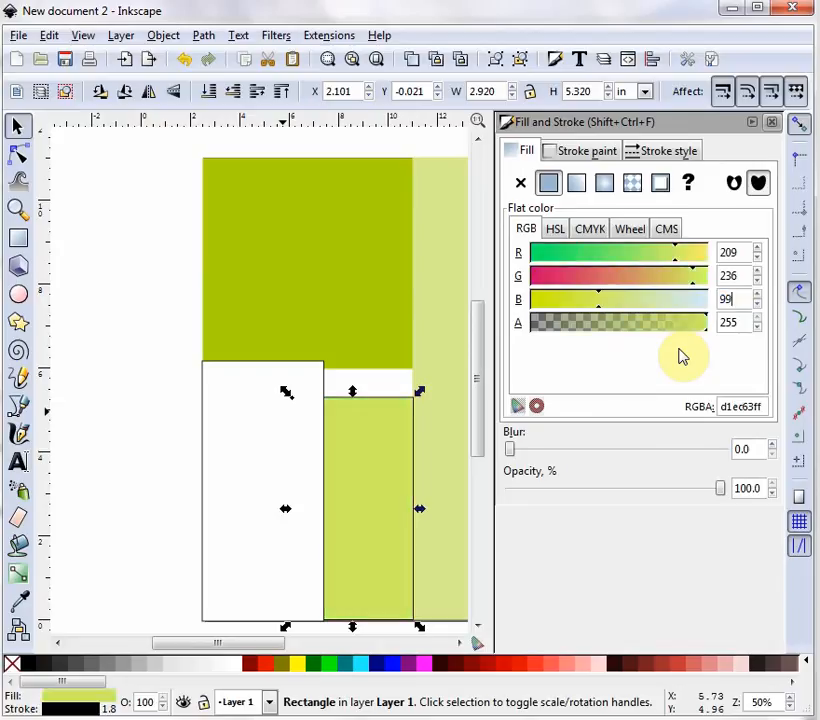
- Set its stroke to the same light green, RGB 209, 236, 99
{"action": "left_click", "coordinate": [587, 155]}
{"action": "double_click", "coordinate": [739, 253]}
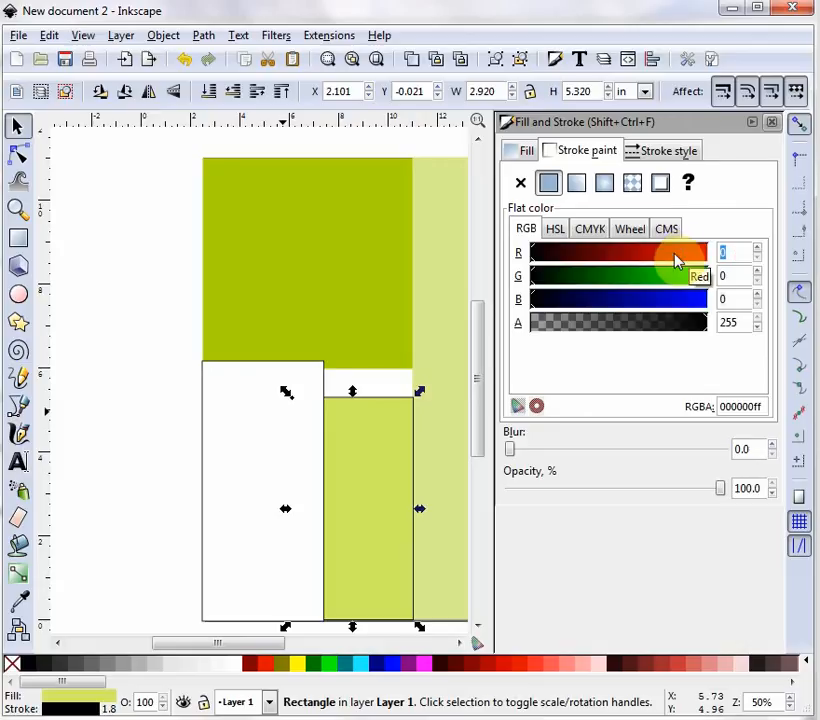
{"action": "type", "text": "209"}
{"action": "key", "text": "Tab"}
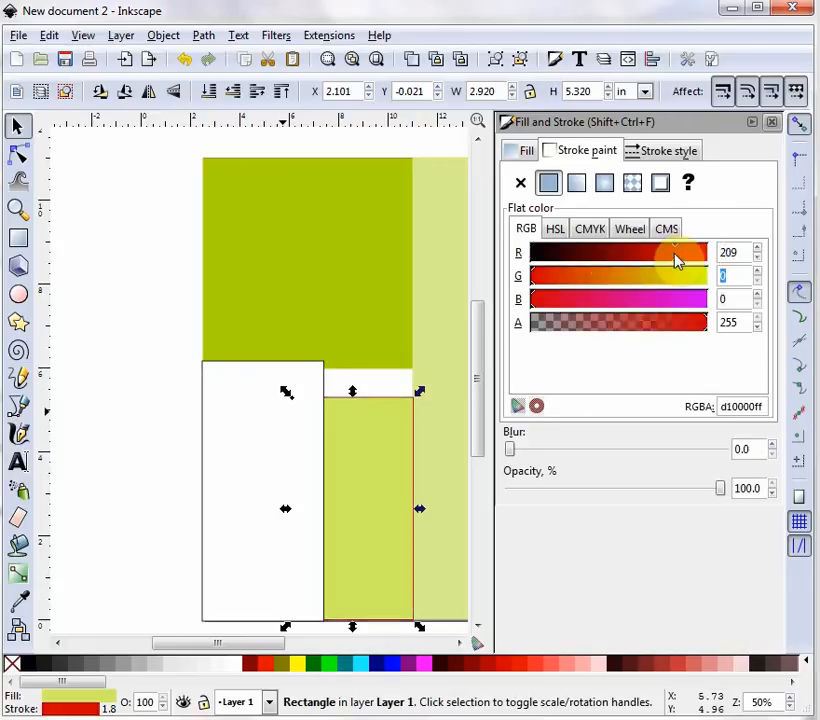
{"action": "type", "text": "236"}
{"action": "key", "text": "Tab"}
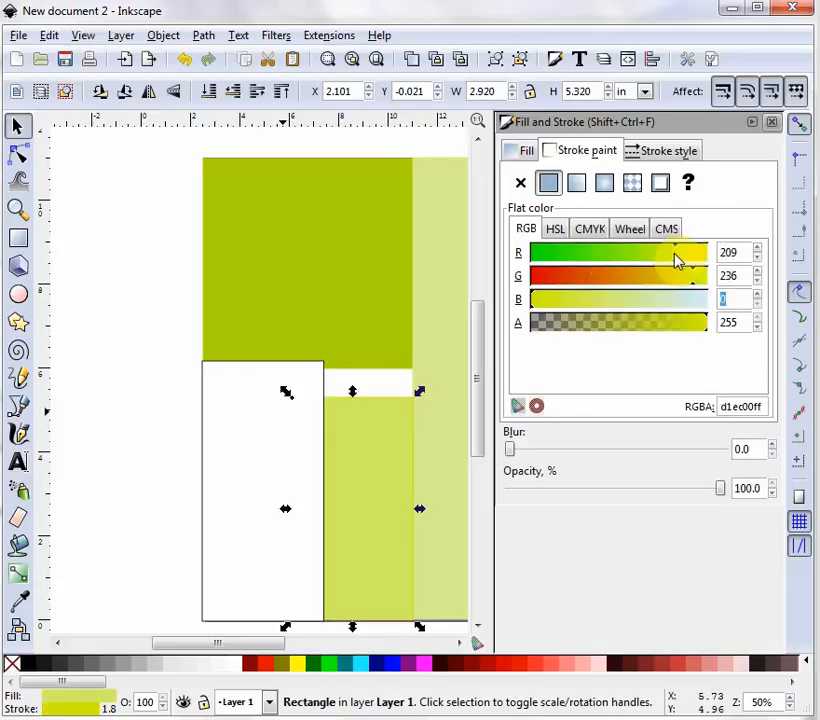
{"action": "type", "text": "99"}
{"action": "key", "text": "Return"}
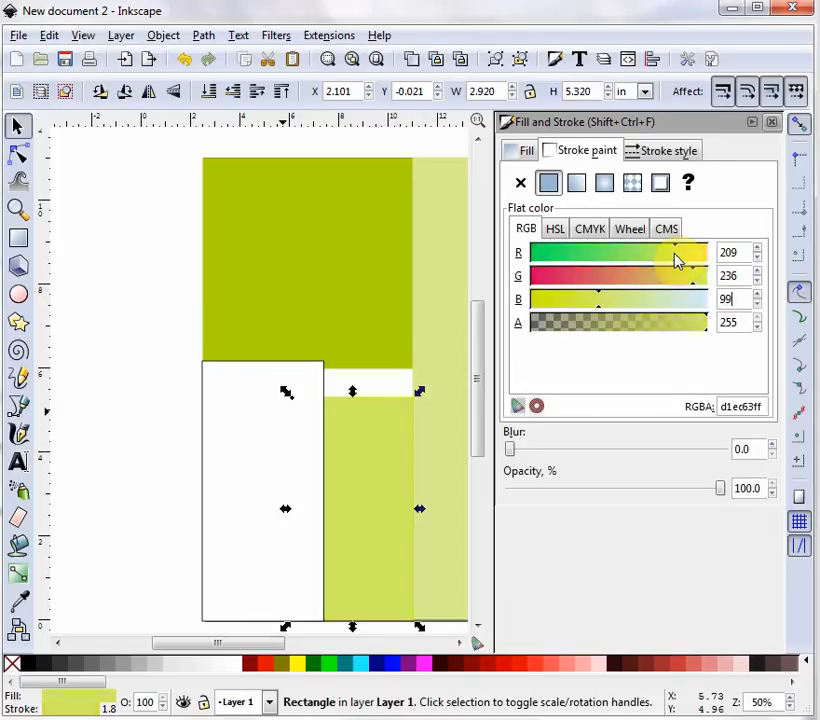
{"action": "left_click", "coordinate": [242, 469]}
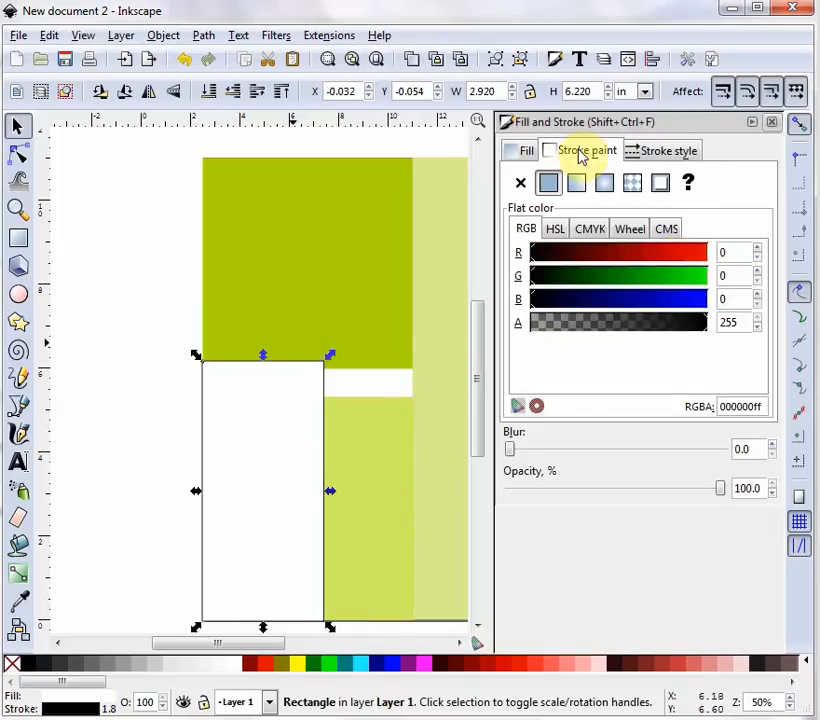
- Set the tall lower-left rectangle's outline to pale yellow, RGB 239, 255, 177
{"action": "double_click", "coordinate": [727, 249]}
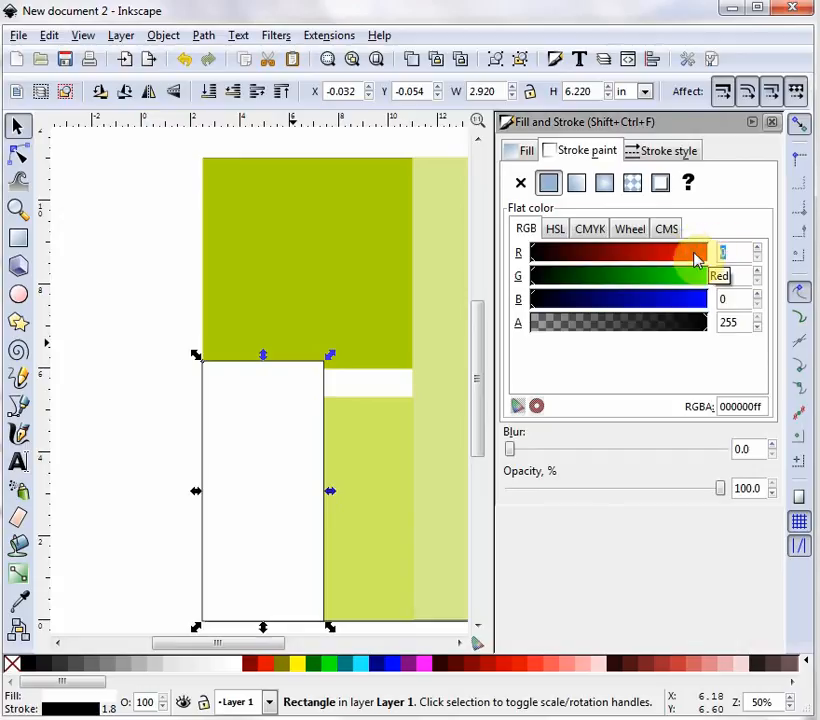
{"action": "type", "text": "239"}
{"action": "key", "text": "Tab"}
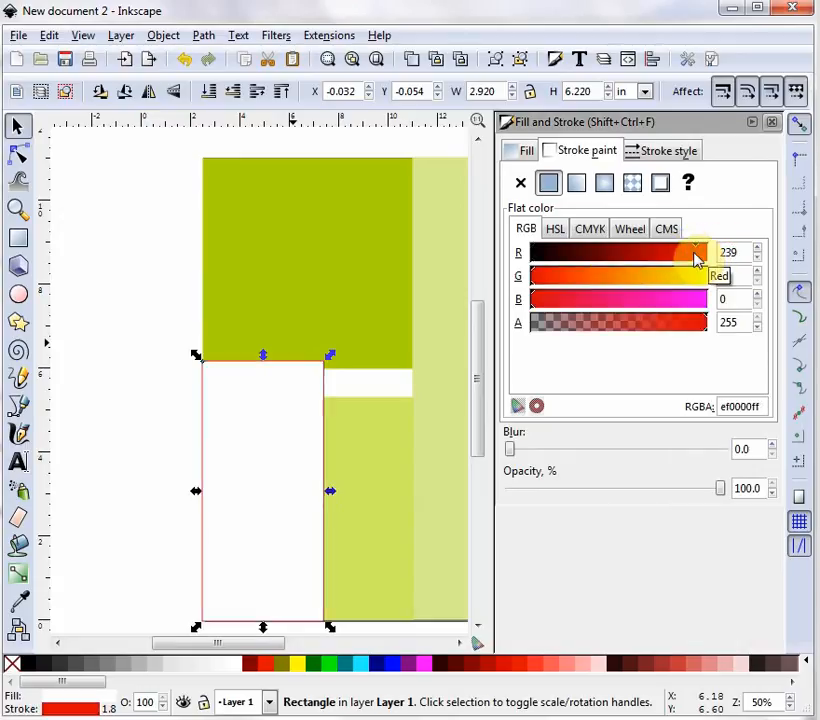
{"action": "type", "text": "255"}
{"action": "key", "text": "Tab"}
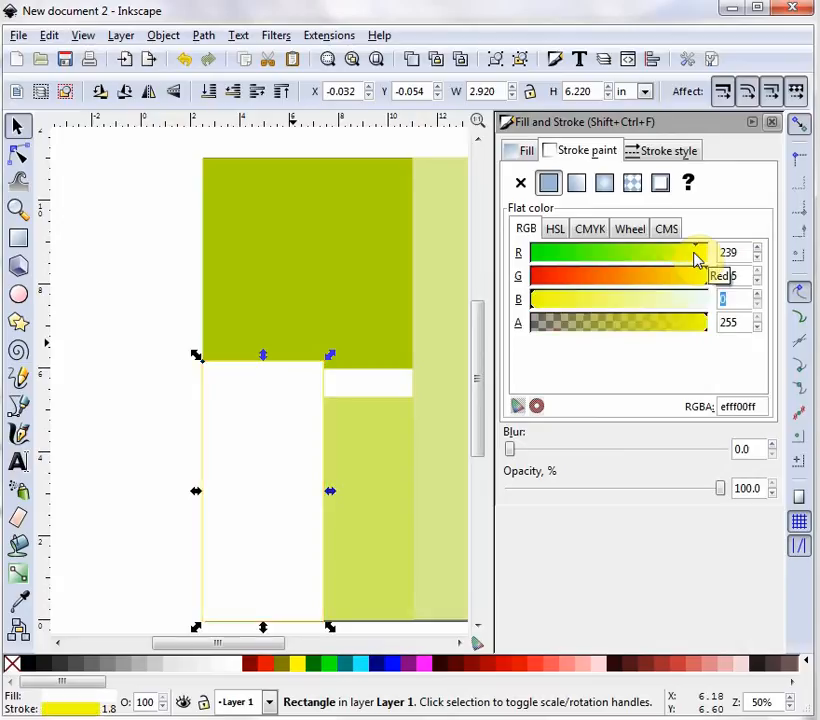
{"action": "type", "text": "177"}
{"action": "key", "text": "Return"}
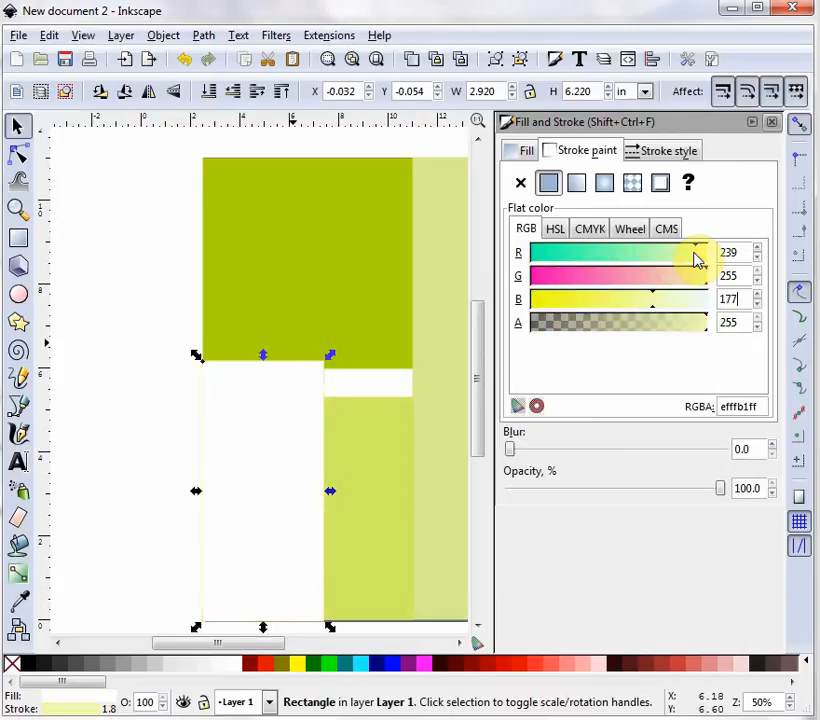
- Give the rectangle a matching pale yellow fill (efffb1ff), then deselect it
{"action": "left_click", "coordinate": [522, 150]}
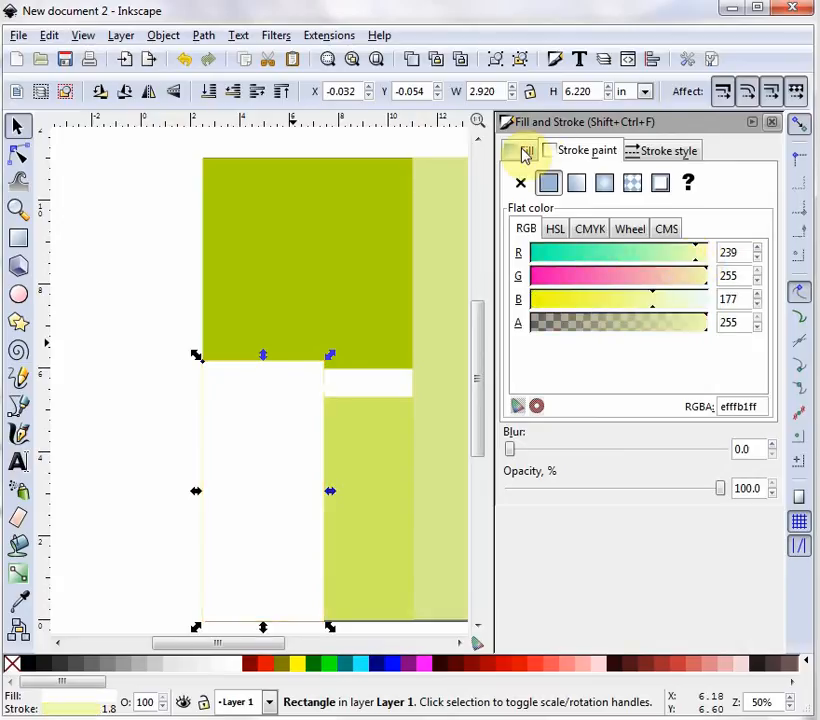
{"action": "left_click_drag", "start_coordinate": [723, 253], "coordinate": [703, 252]}
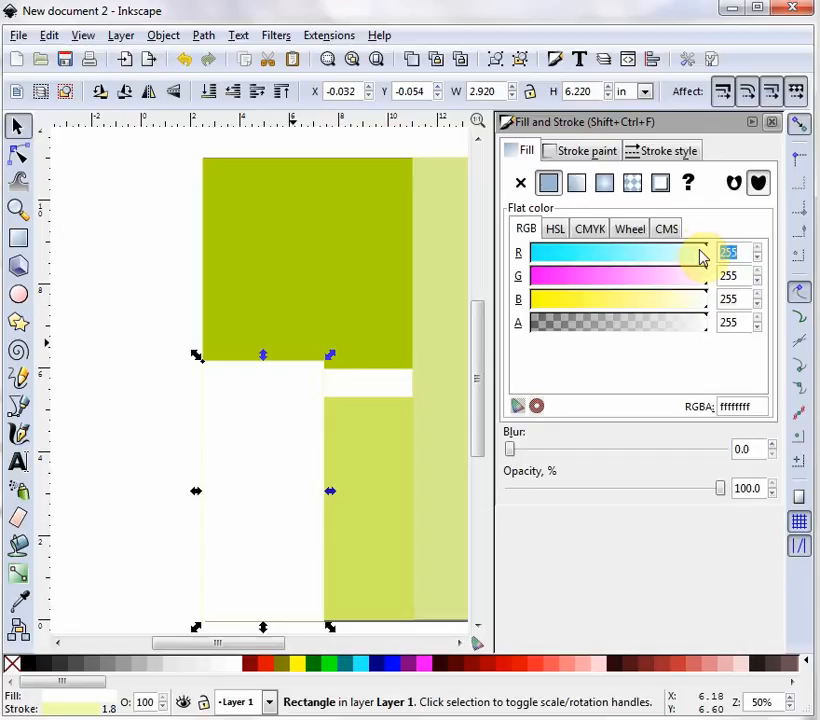
{"action": "type", "text": "239"}
{"action": "key", "text": "Tab"}
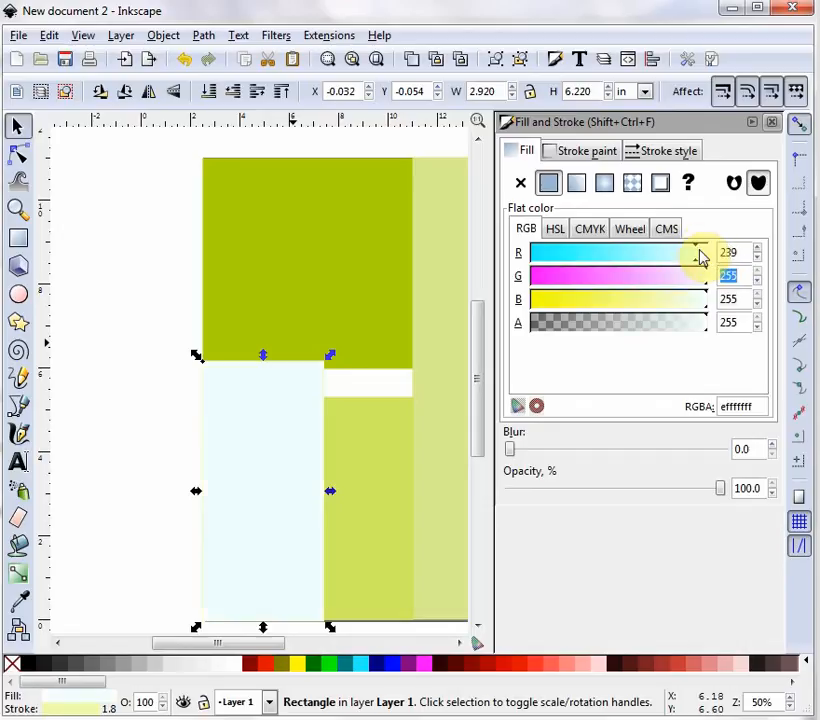
{"action": "type", "text": "255"}
{"action": "key", "text": "Tab"}
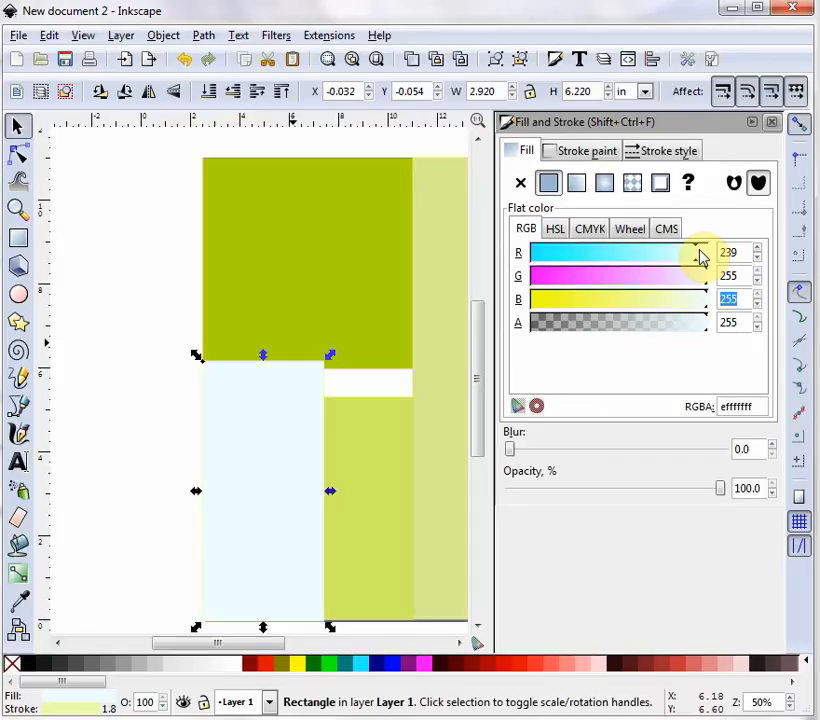
{"action": "type", "text": "177"}
{"action": "key", "text": "Return"}
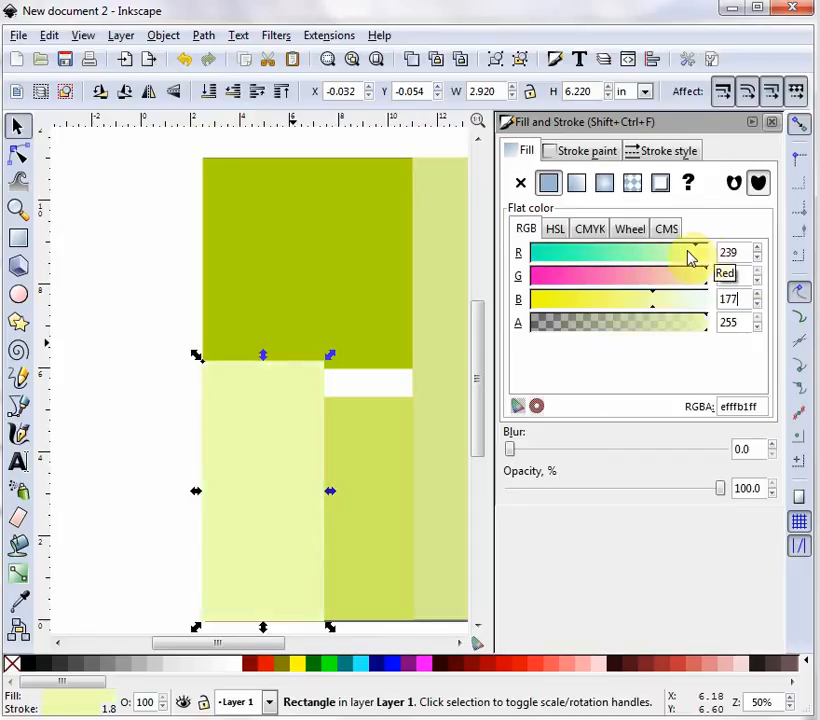
{"action": "left_click", "coordinate": [148, 298]}
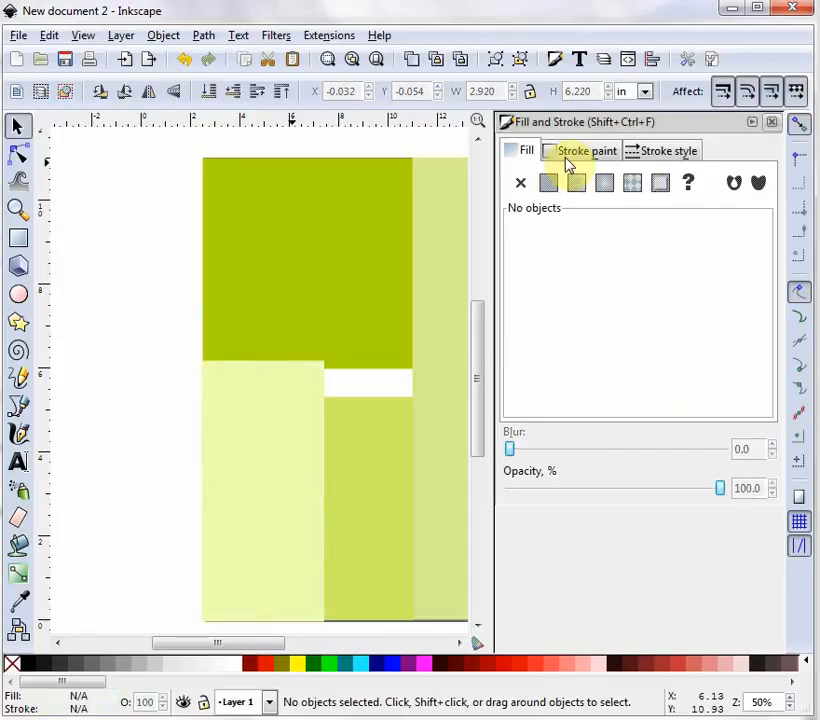
- Close Fill and Stroke and draw a new 7.5 × 9.25 in rectangle
{"action": "left_click", "coordinate": [771, 128]}
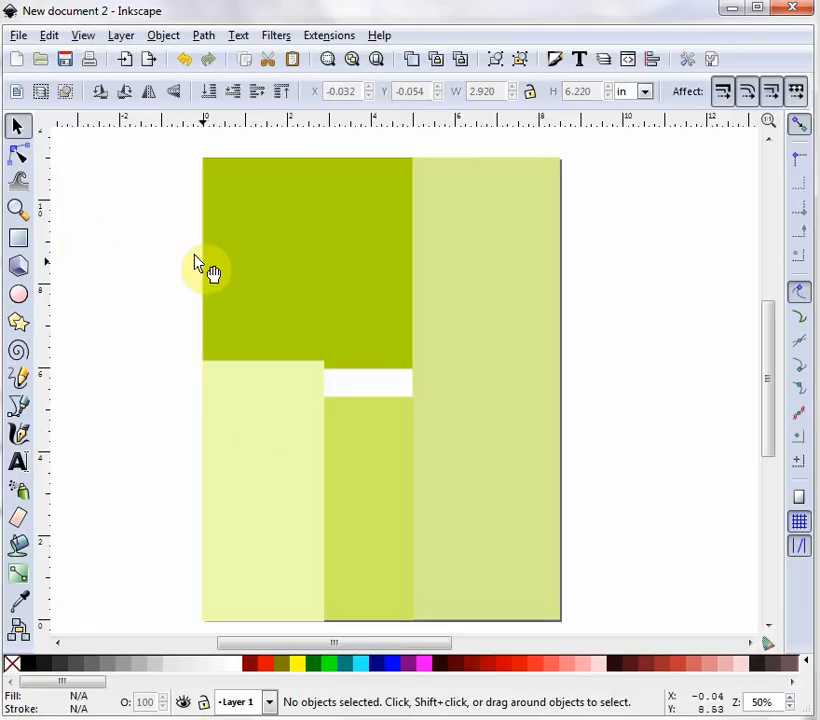
{"action": "left_click", "coordinate": [19, 238]}
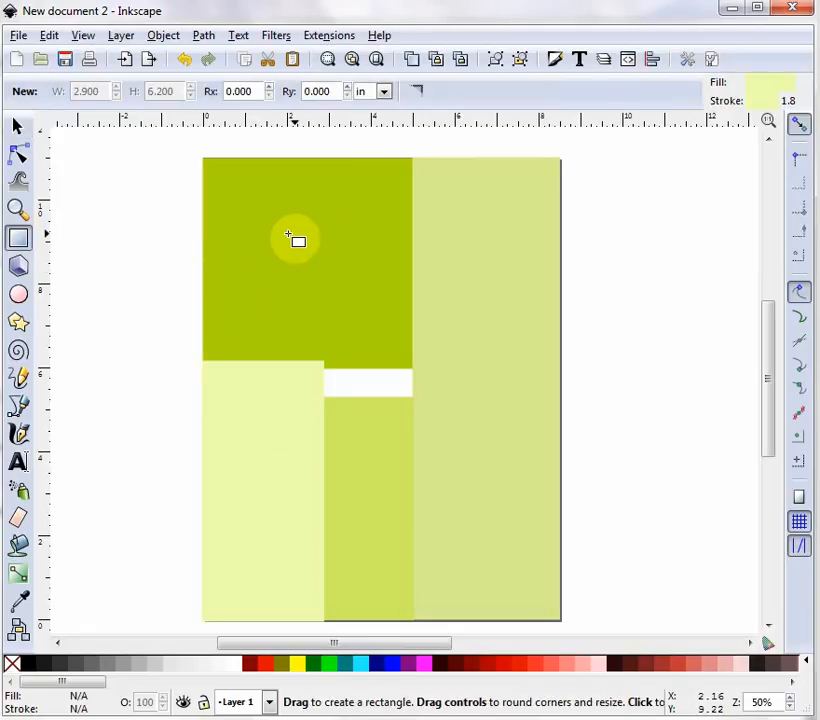
{"action": "left_click_drag", "start_coordinate": [280, 235], "coordinate": [442, 402]}
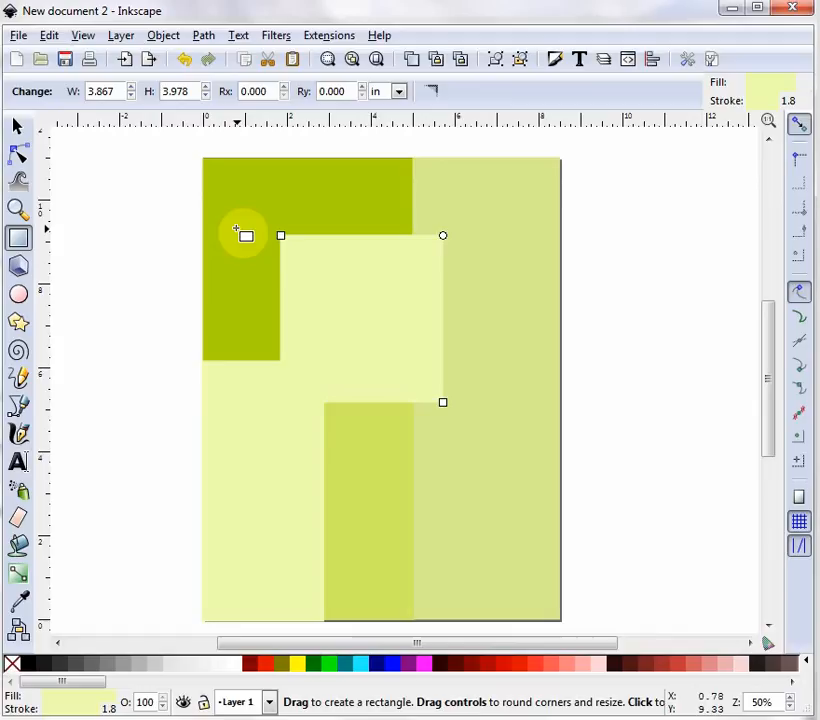
{"action": "double_click", "coordinate": [117, 91]}
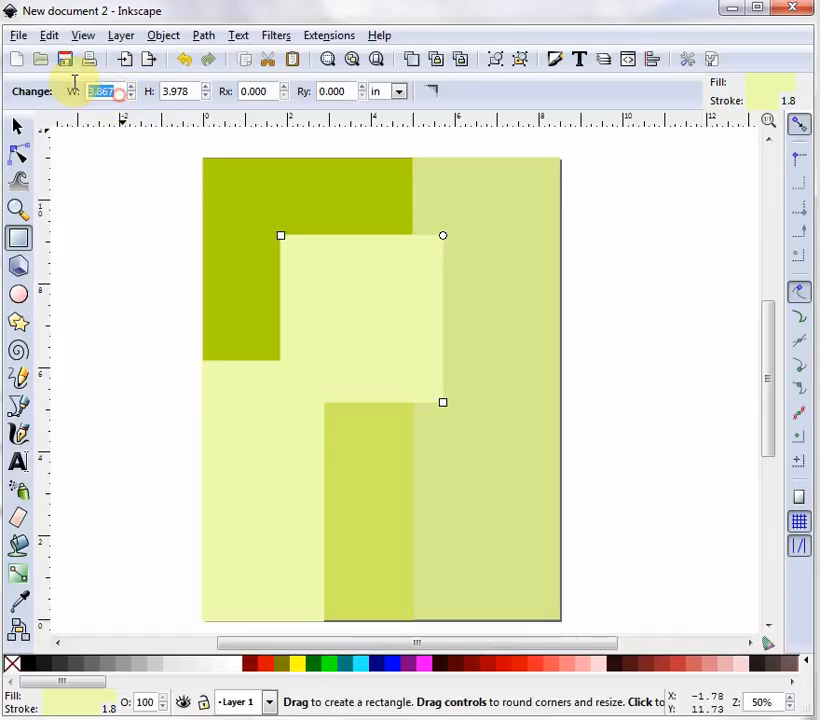
{"action": "type", "text": "7.5"}
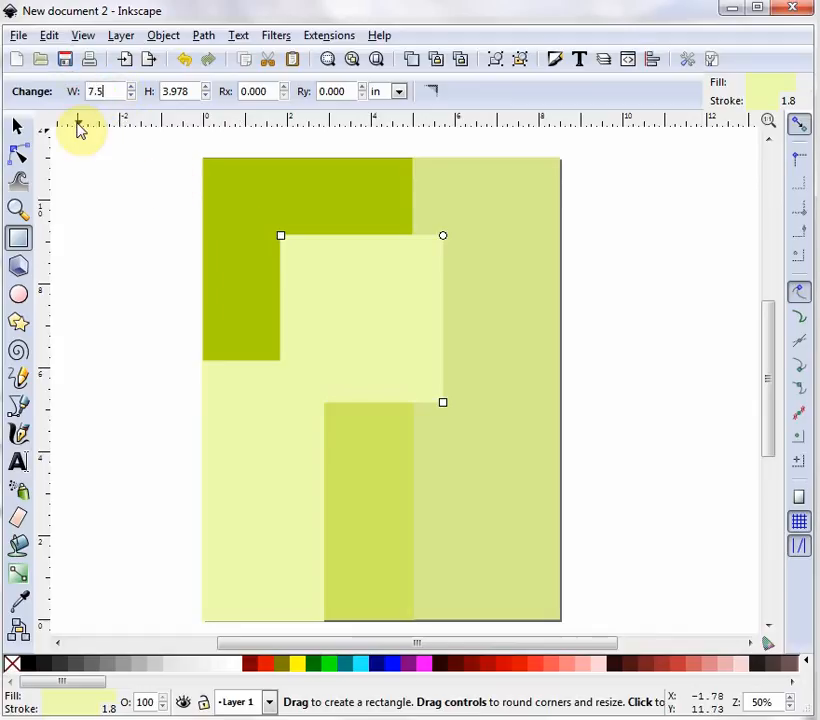
{"action": "key", "text": "Tab"}
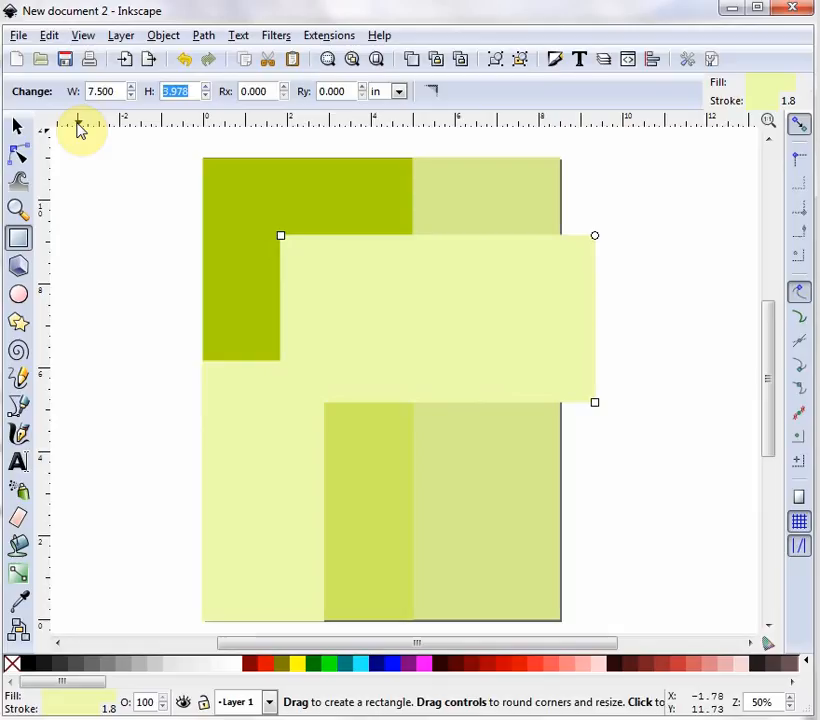
{"action": "type", "text": "9.25"}
{"action": "key", "text": "Return"}
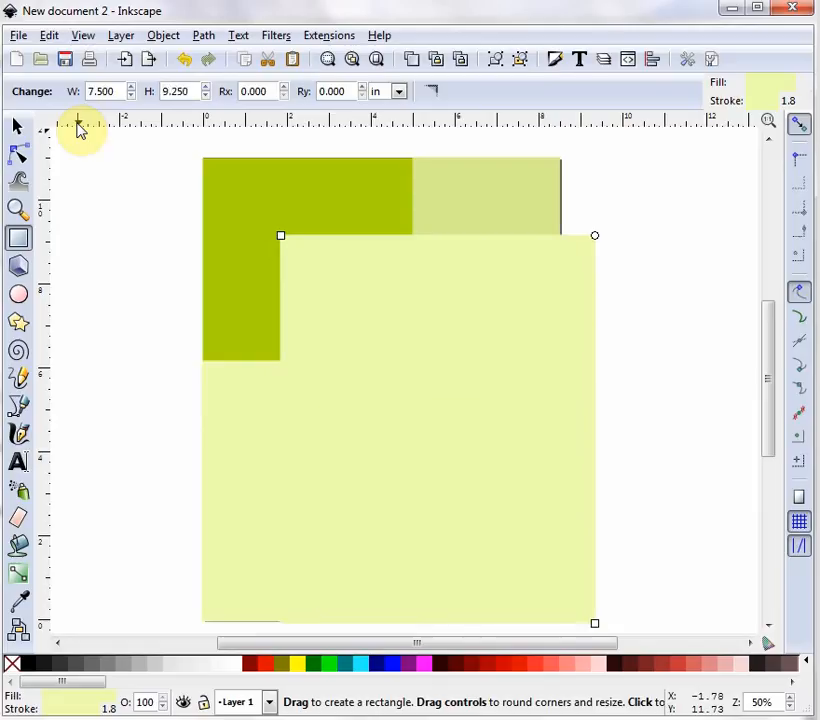
- Move the rectangle inside the page edges to about X 0.523, Y 0.562 in
{"action": "left_click", "coordinate": [14, 127]}
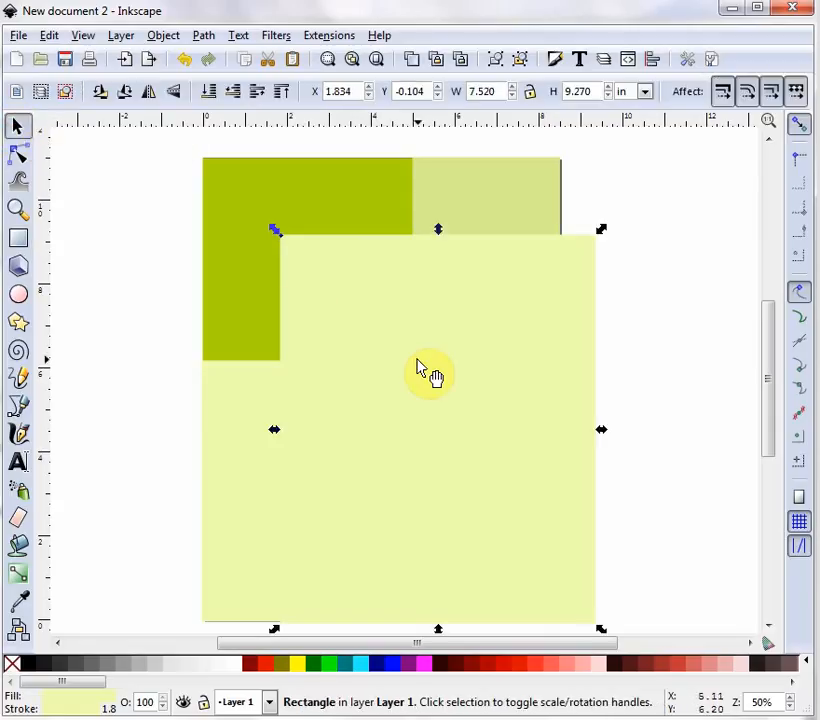
{"action": "left_click_drag", "start_coordinate": [417, 359], "coordinate": [360, 348]}
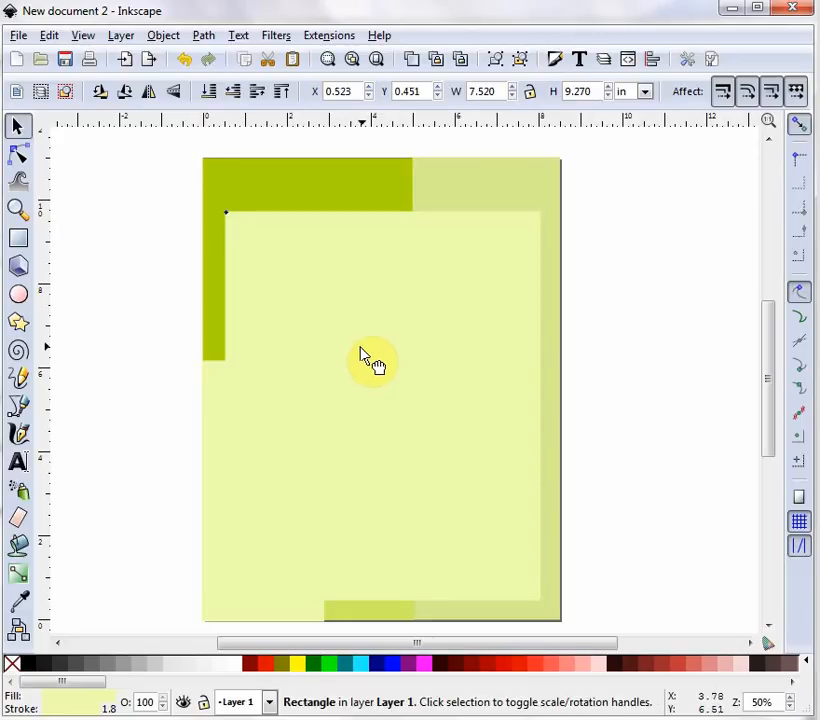
{"action": "left_click_drag", "start_coordinate": [362, 357], "coordinate": [364, 351]}
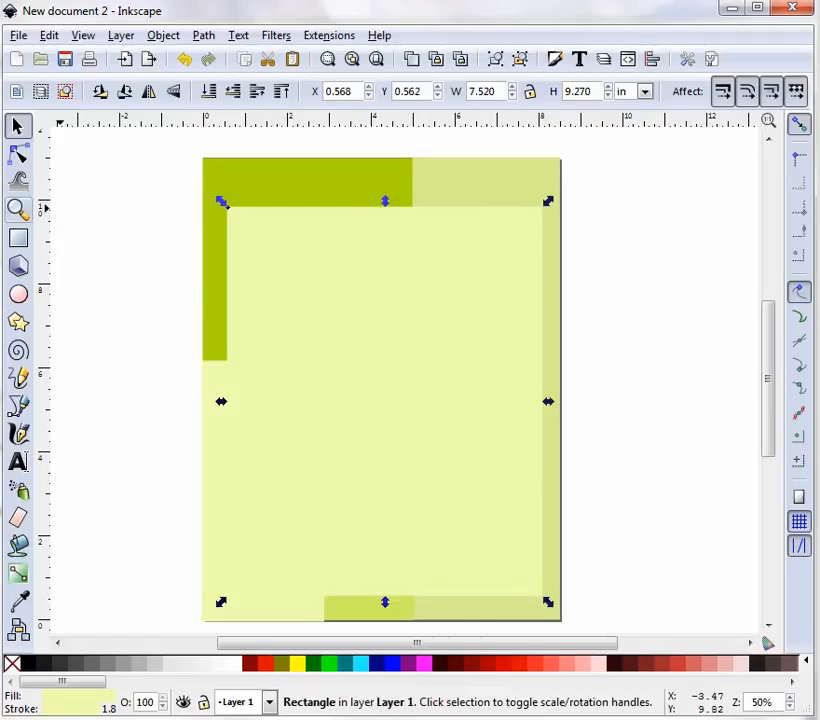
{"action": "left_click", "coordinate": [400, 324]}
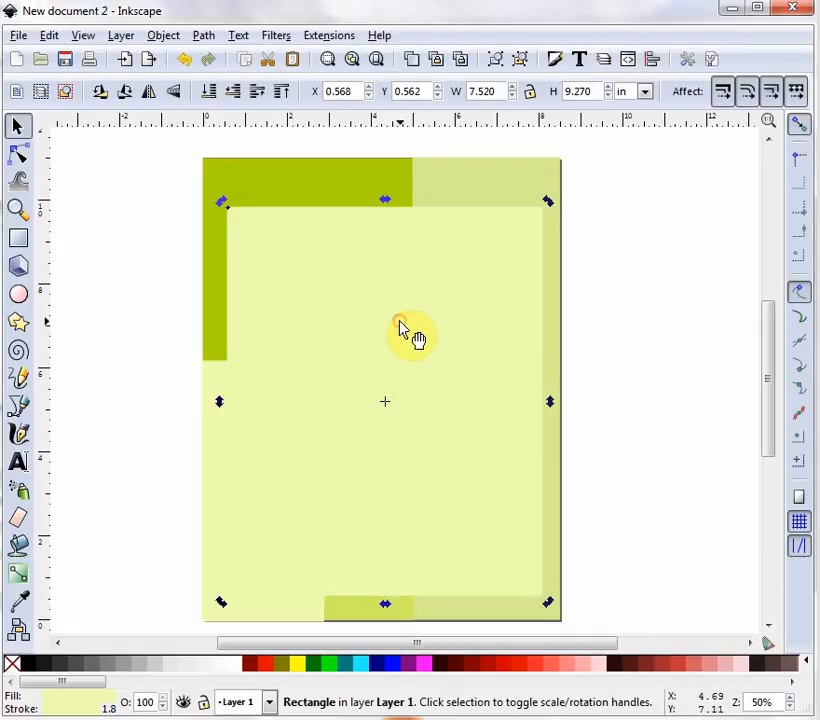
{"action": "left_click", "coordinate": [400, 325]}
{"action": "key", "text": "Left"}
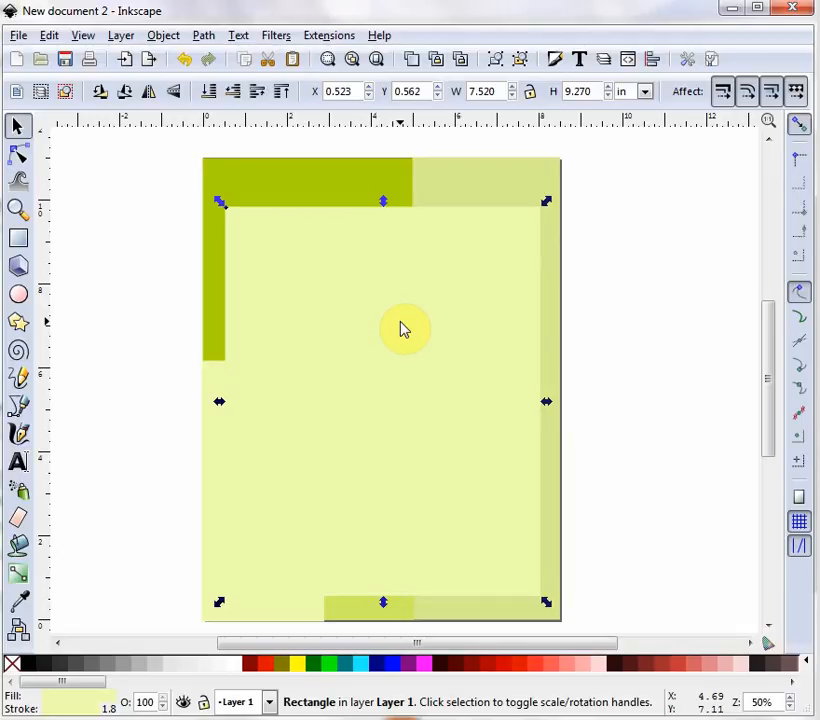
- Round the large rectangle's corners to a vertical radius of about 1.956 in
{"action": "left_click", "coordinate": [19, 244]}
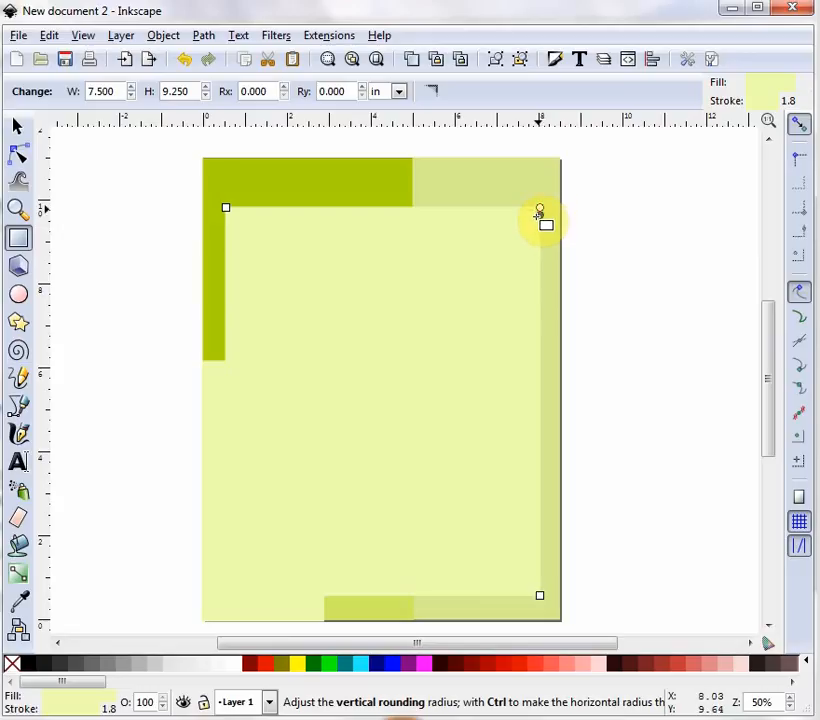
{"action": "left_click_drag", "start_coordinate": [538, 214], "coordinate": [512, 290]}
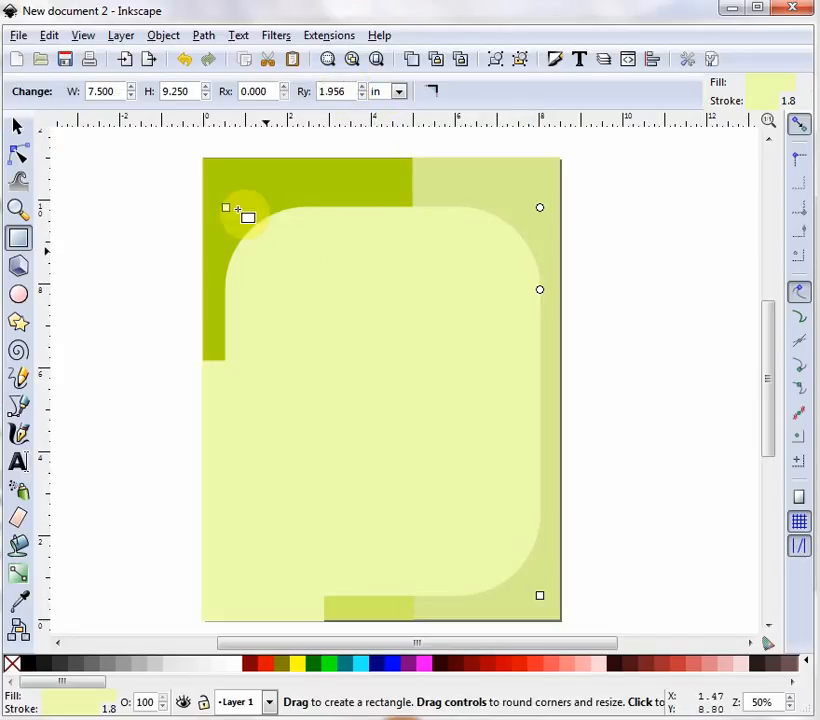
{"action": "left_click", "coordinate": [18, 127]}
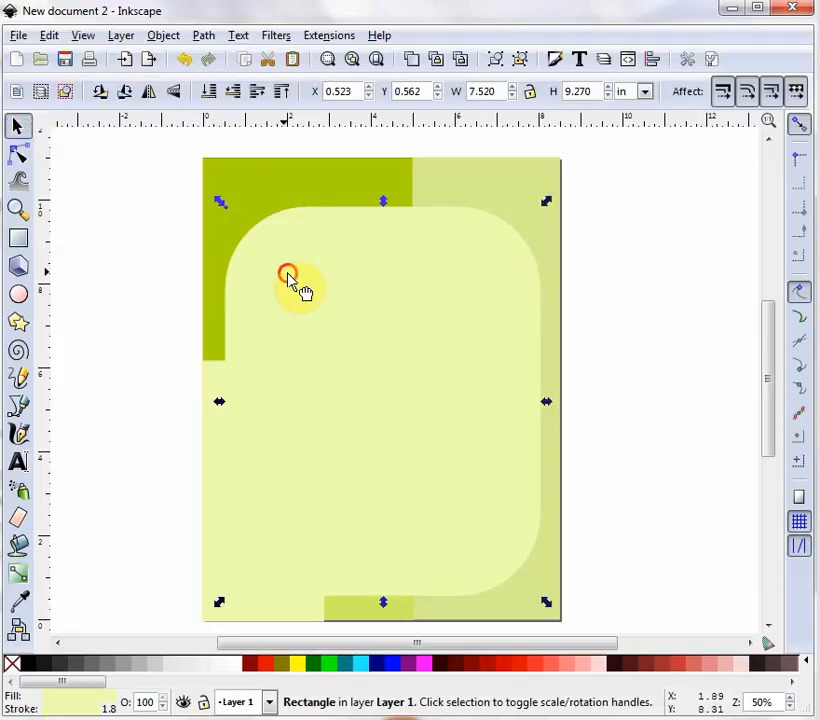
{"action": "left_click", "coordinate": [289, 276]}
{"action": "left_click", "coordinate": [291, 279]}
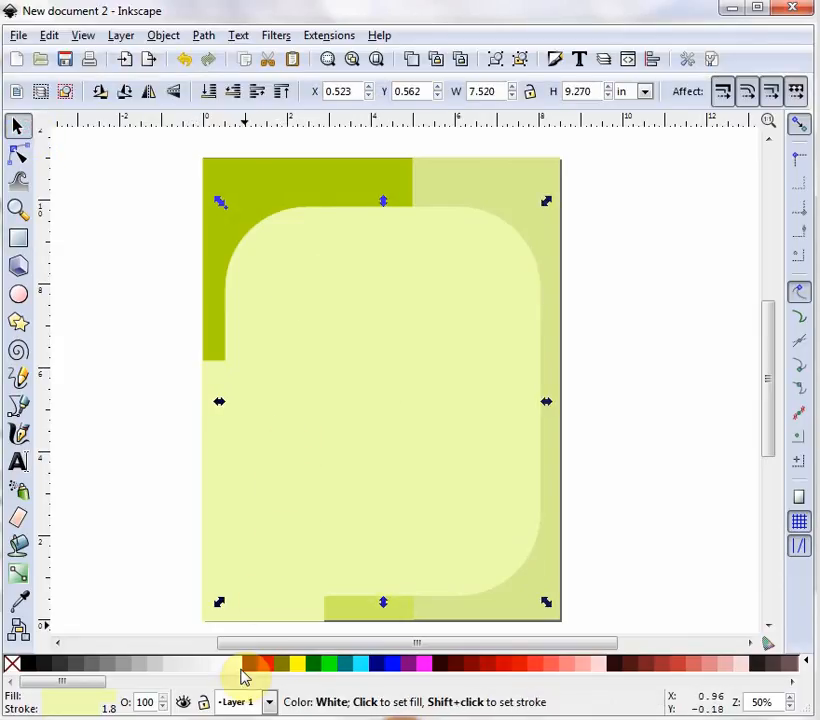
- Fill the rounded rectangle white with a Green stroke, then deselect
{"action": "left_click", "coordinate": [237, 665]}
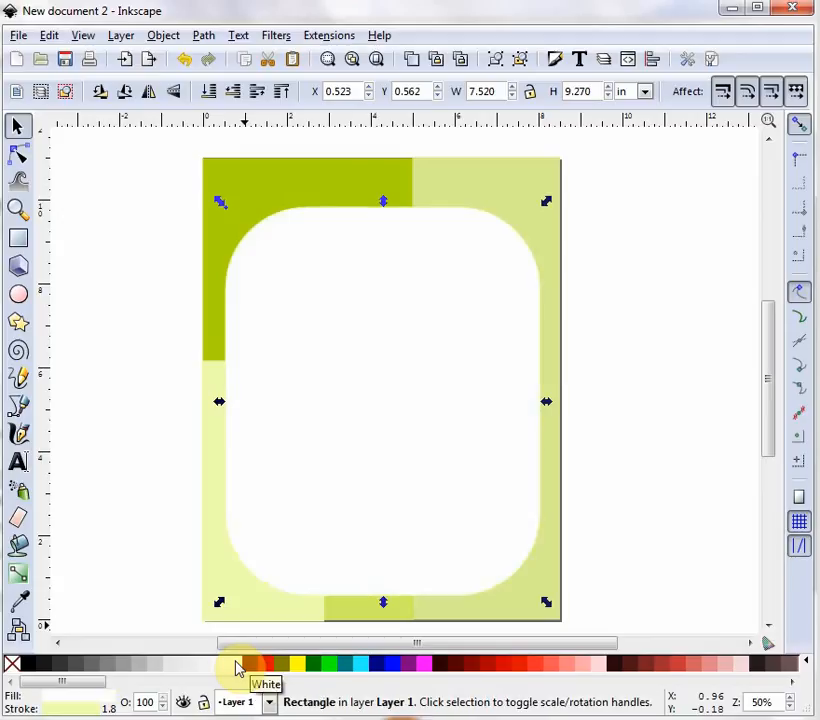
{"action": "right_click", "coordinate": [314, 672]}
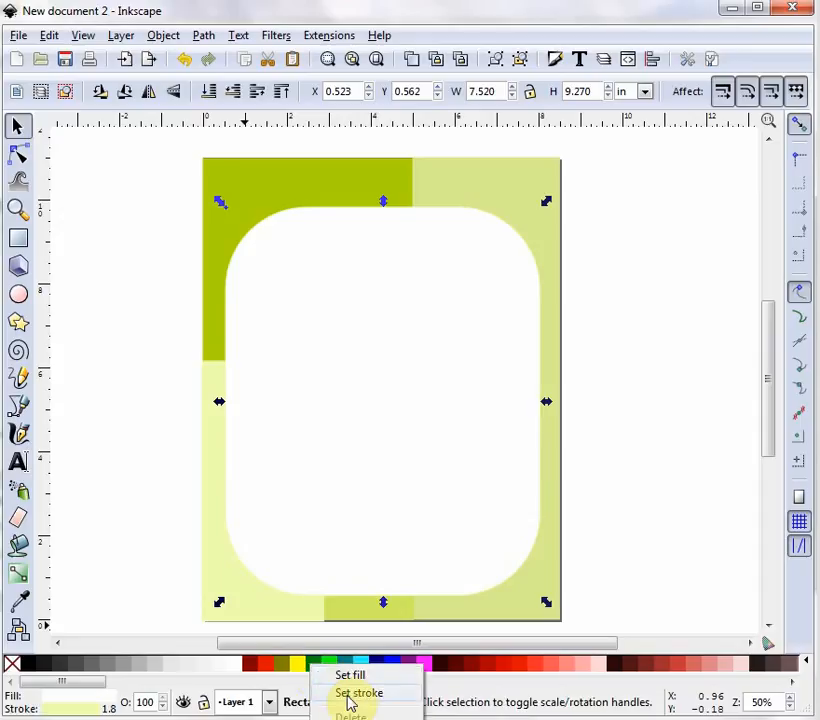
{"action": "left_click", "coordinate": [350, 693]}
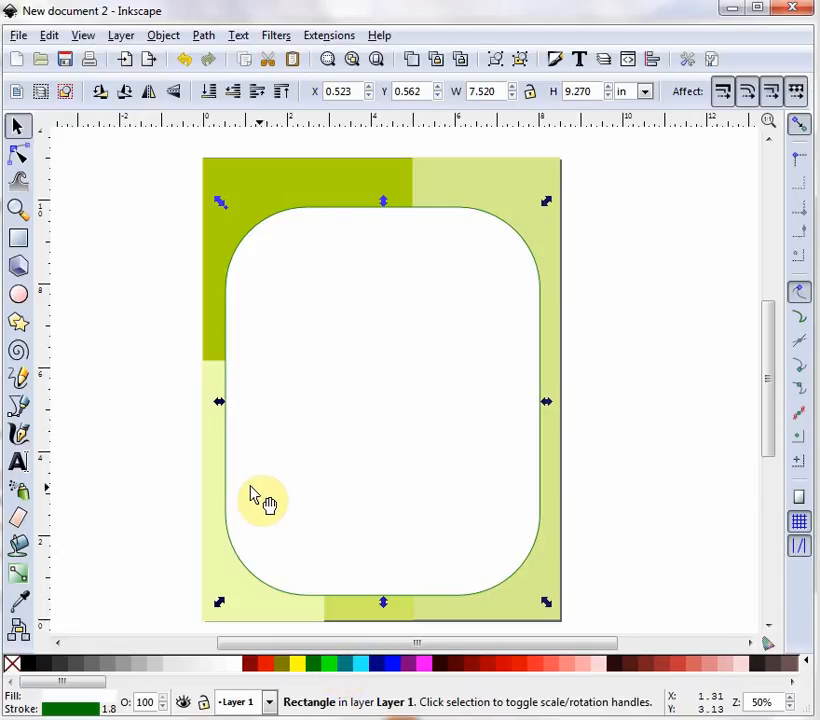
{"action": "left_click", "coordinate": [155, 333]}
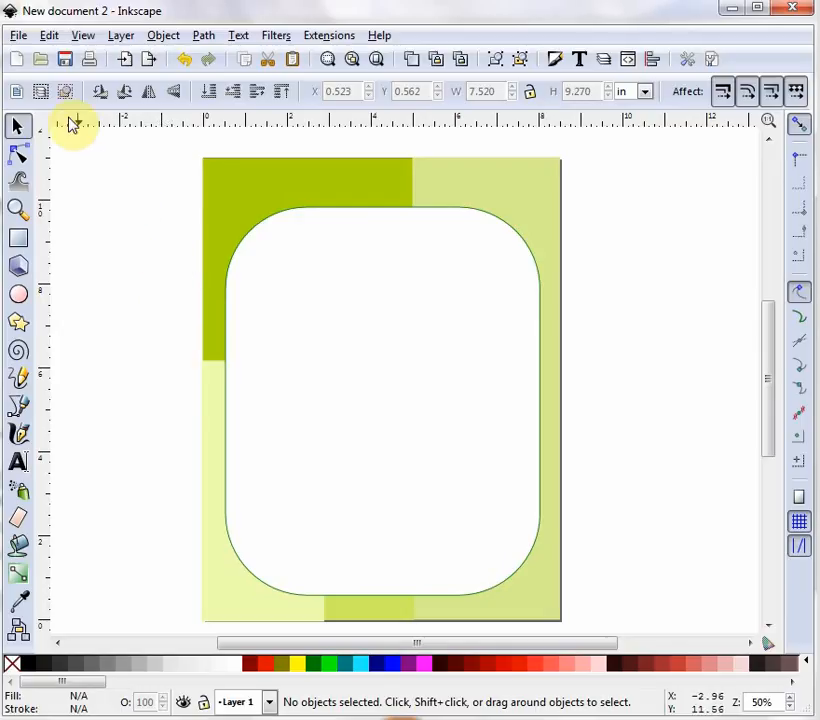
- Import the yellowflower image and embed it in the document
{"action": "left_click", "coordinate": [19, 37]}
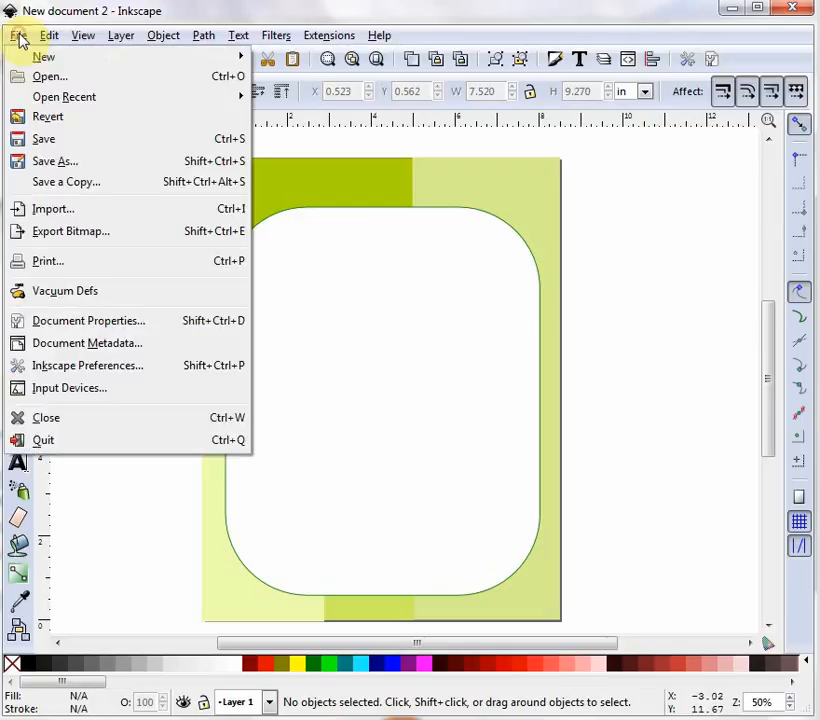
{"action": "left_click", "coordinate": [86, 216]}
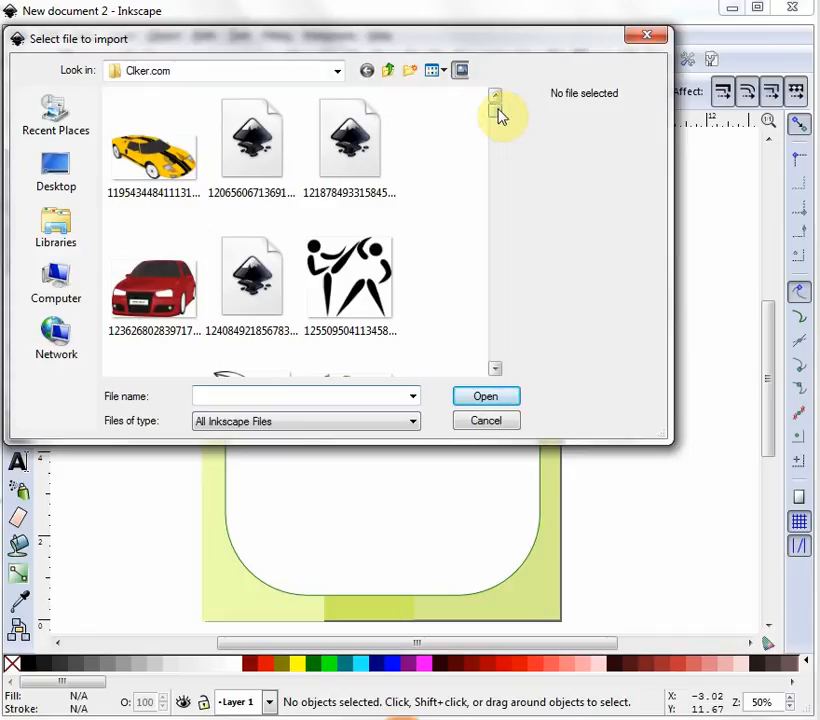
{"action": "left_click_drag", "start_coordinate": [497, 113], "coordinate": [497, 371]}
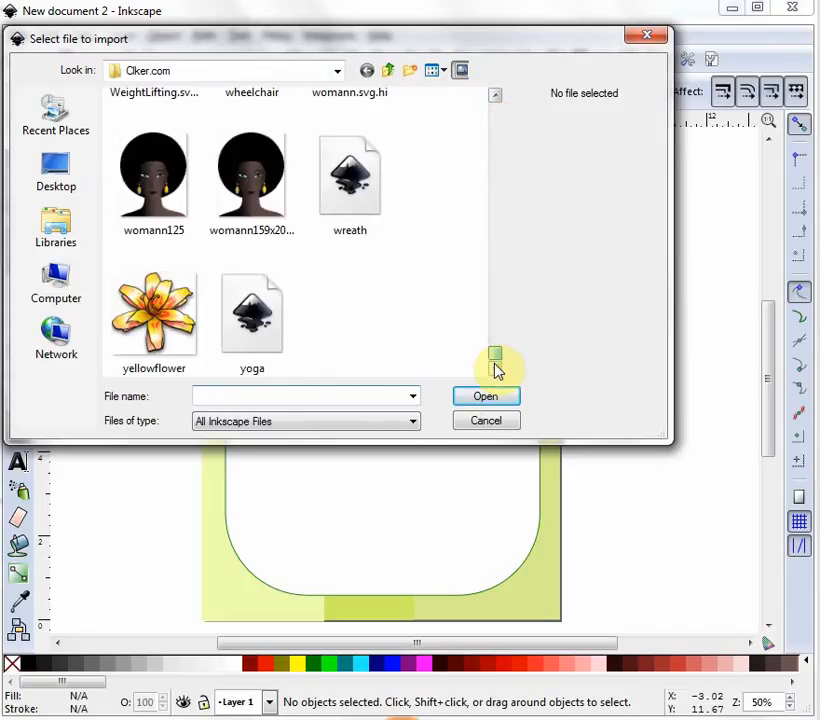
{"action": "left_click", "coordinate": [175, 333]}
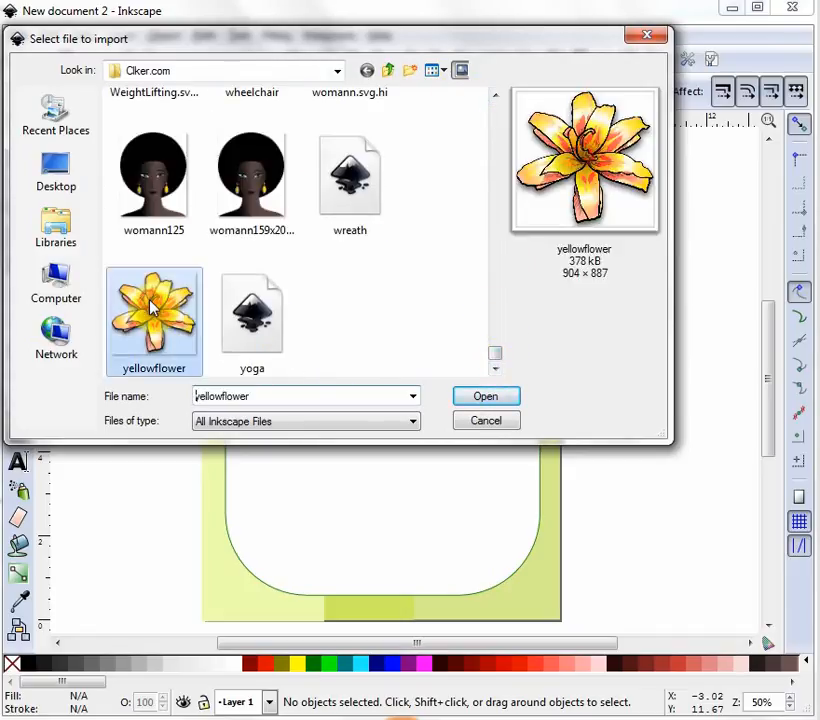
{"action": "left_click", "coordinate": [483, 401]}
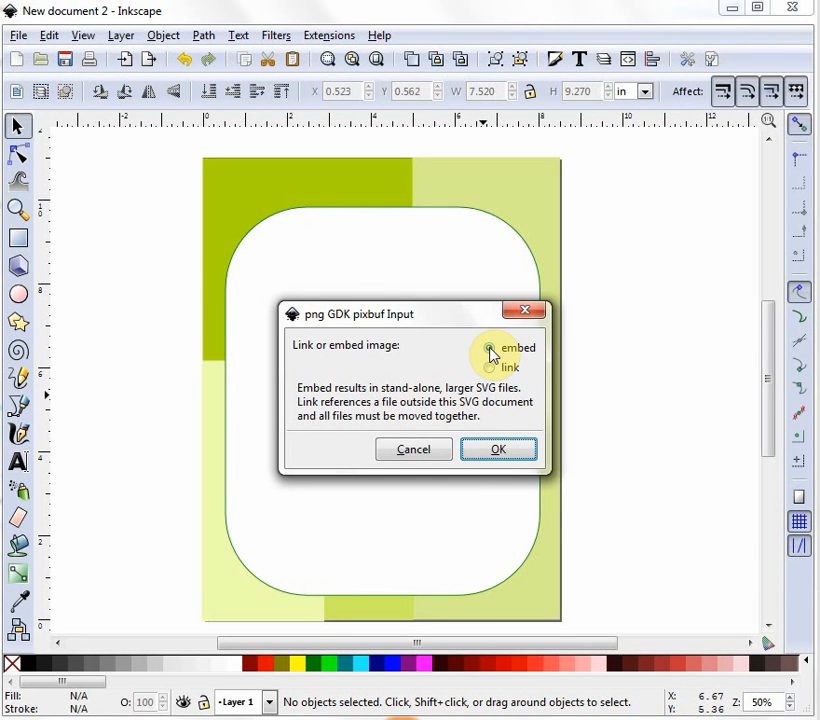
{"action": "left_click", "coordinate": [495, 451]}
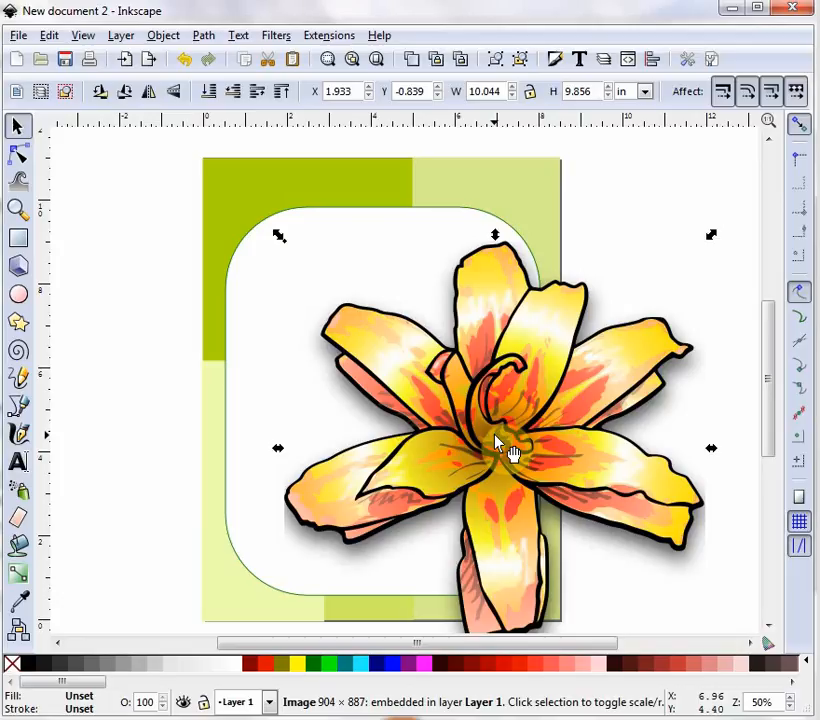
- Scale the lily to 3 × 2.9 in and place it in the page's top-left corner
{"action": "left_click_drag", "start_coordinate": [497, 440], "coordinate": [419, 342]}
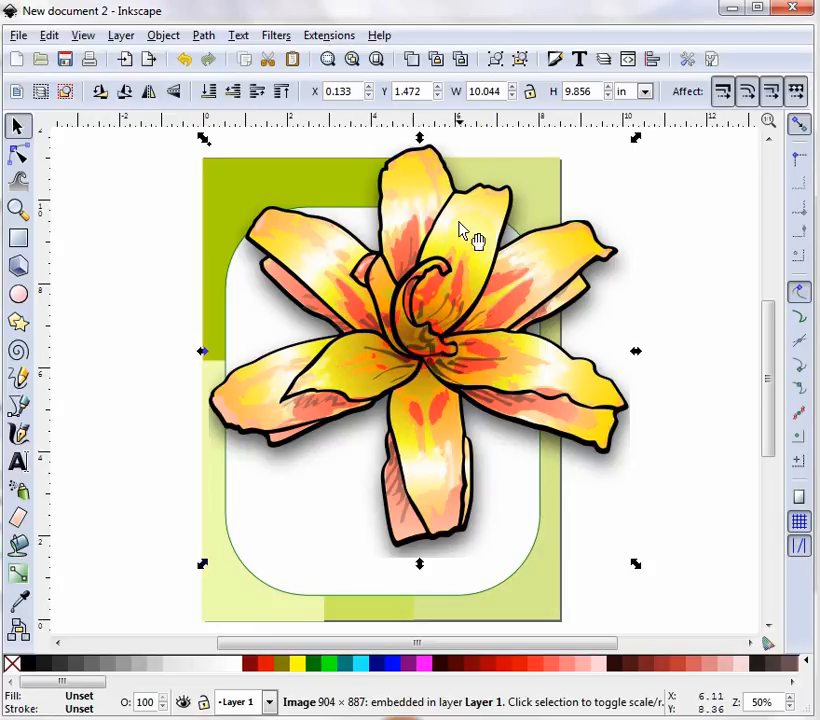
{"action": "double_click", "coordinate": [502, 91]}
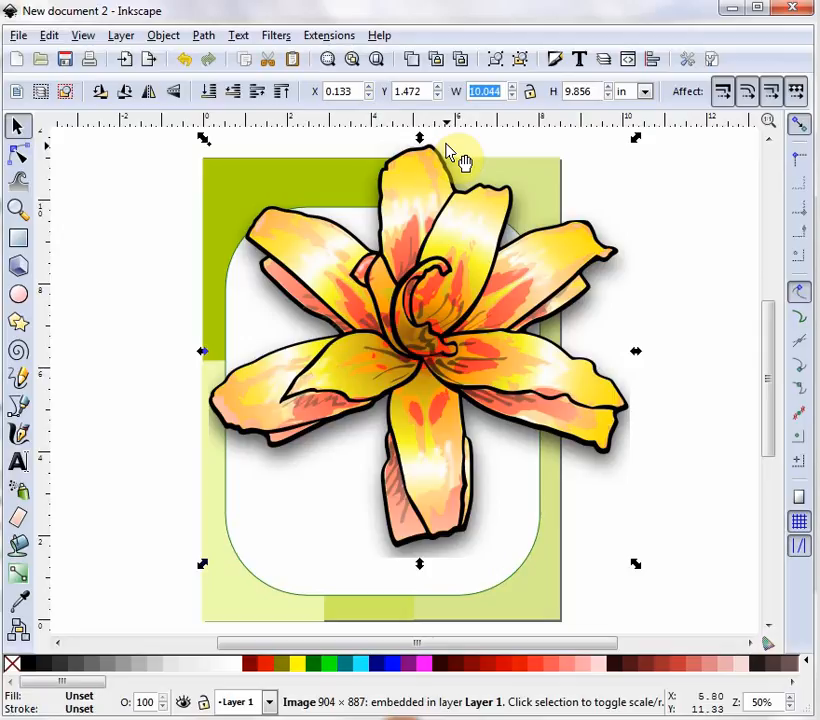
{"action": "type", "text": "3"}
{"action": "key", "text": "Tab"}
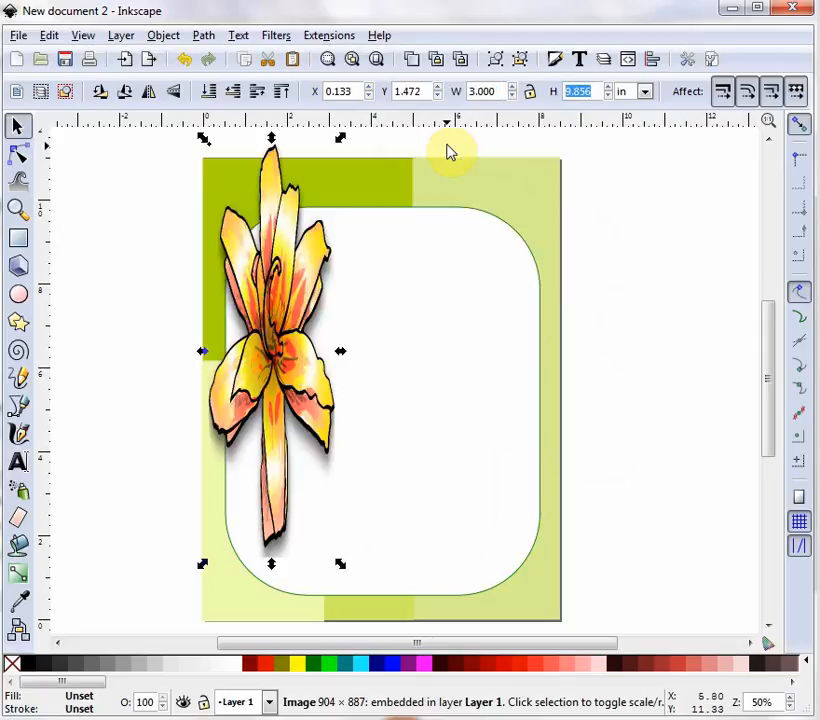
{"action": "type", "text": "2.9"}
{"action": "key", "text": "Return"}
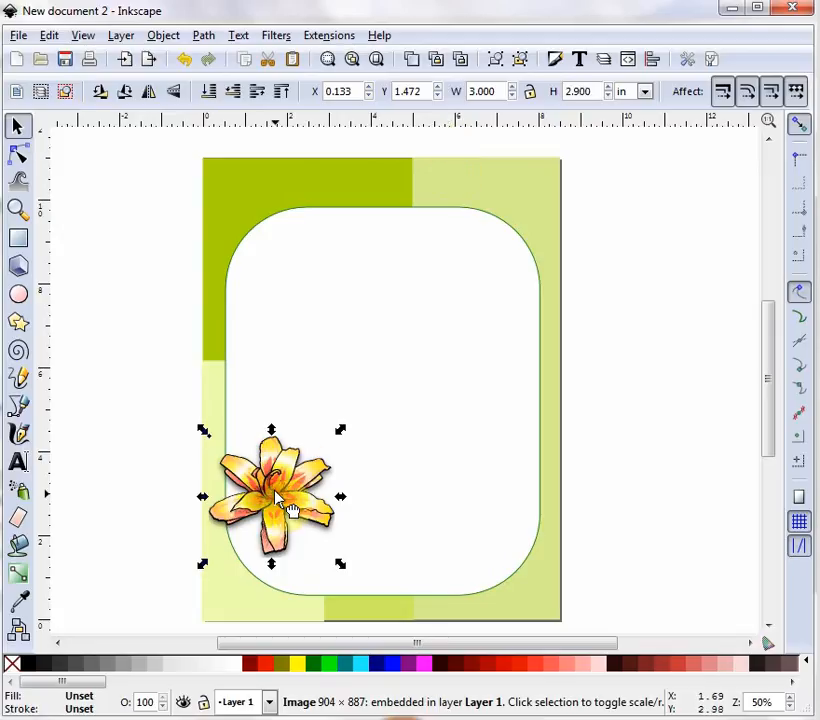
{"action": "left_click_drag", "start_coordinate": [278, 489], "coordinate": [291, 242]}
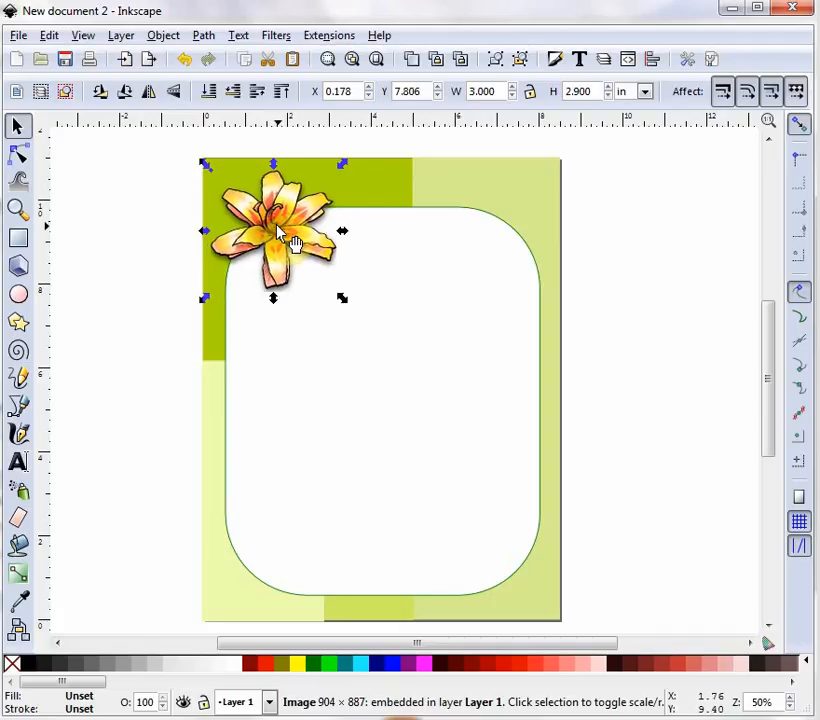
{"action": "left_click", "coordinate": [163, 250]}
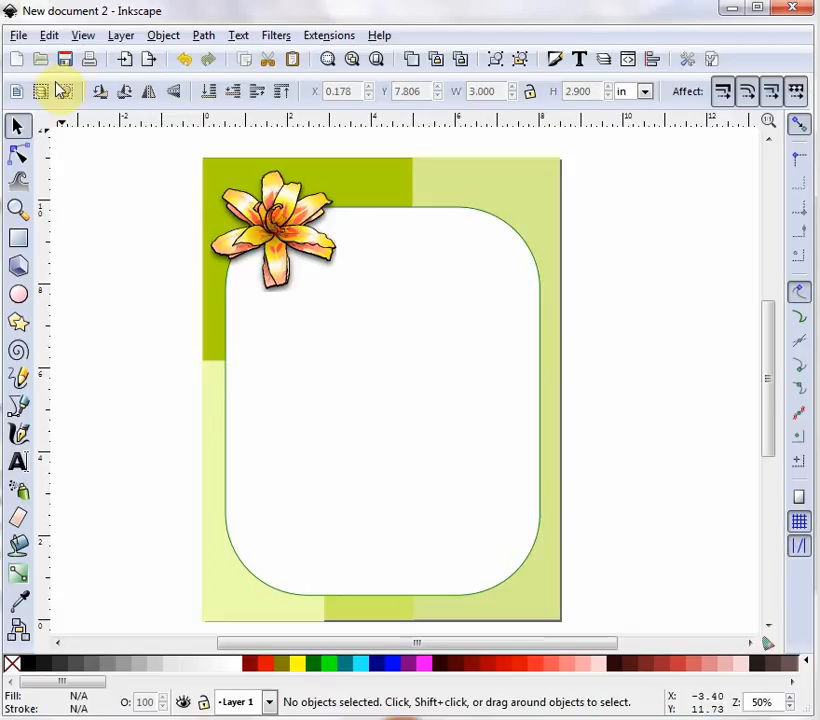
- Import the redflower image from the Clker.com folder as an embedded image
{"action": "left_click", "coordinate": [18, 37]}
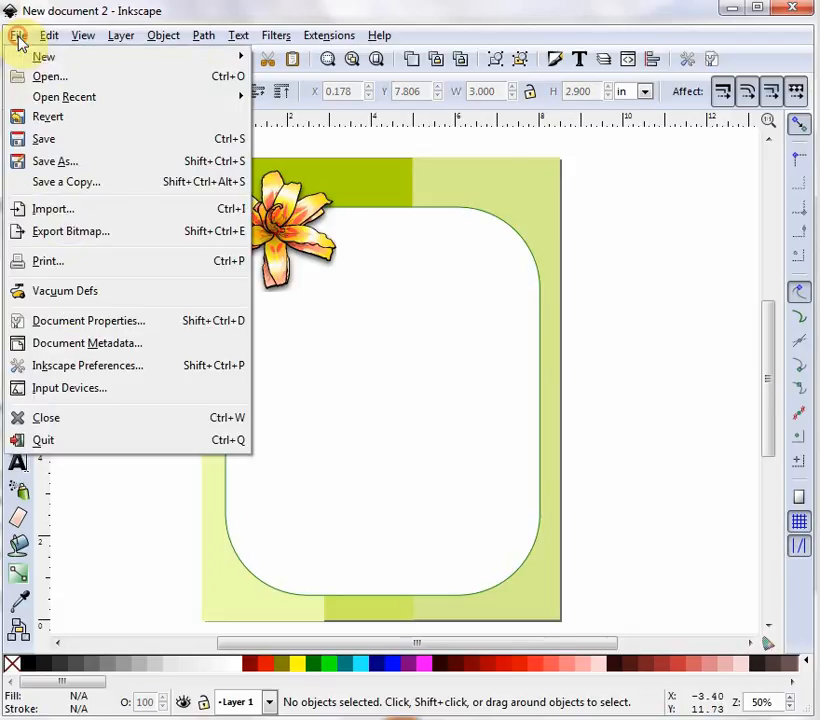
{"action": "left_click", "coordinate": [58, 209]}
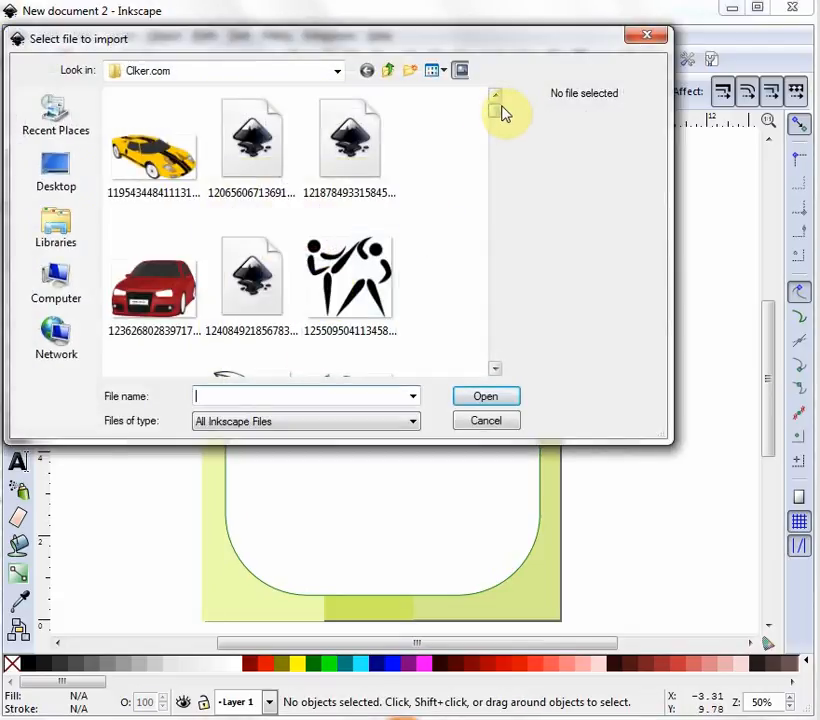
{"action": "left_click_drag", "start_coordinate": [501, 112], "coordinate": [490, 297]}
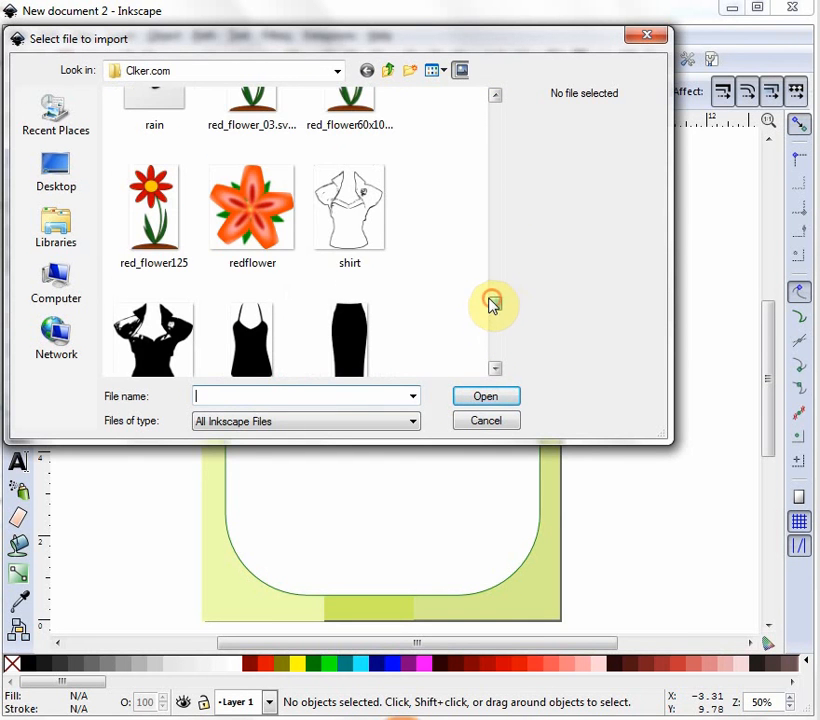
{"action": "left_click", "coordinate": [253, 213]}
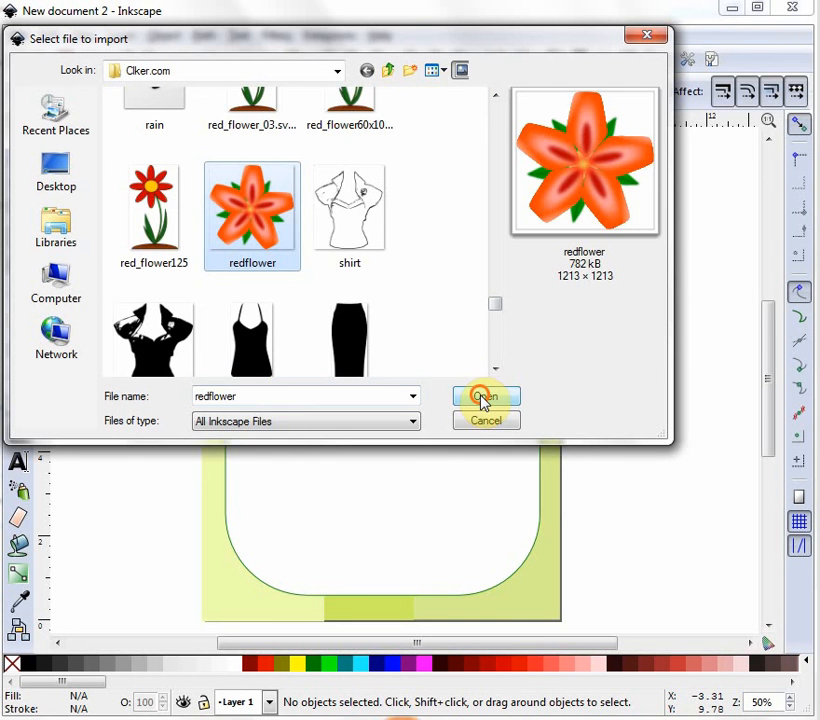
{"action": "left_click", "coordinate": [484, 398]}
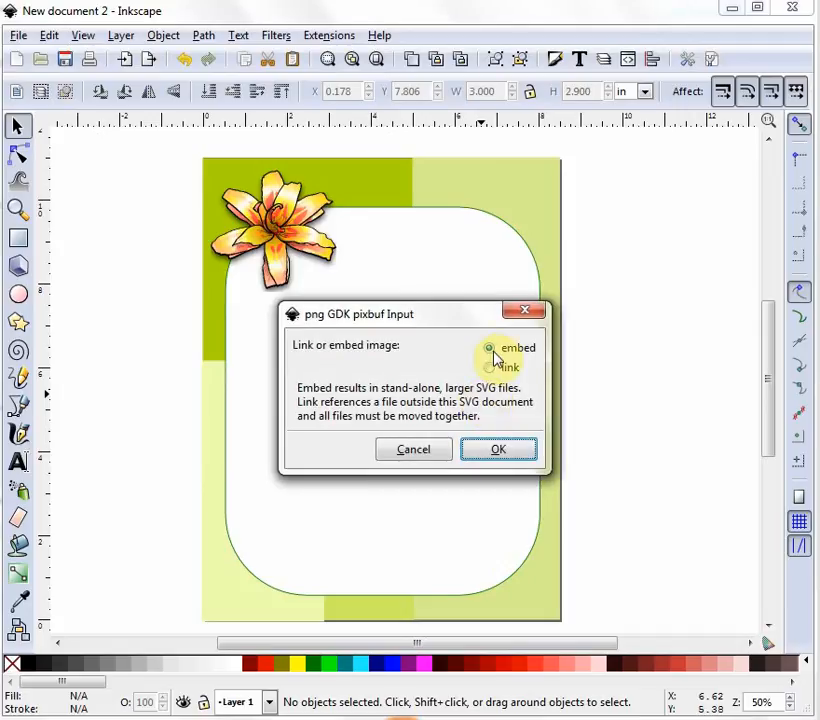
{"action": "left_click", "coordinate": [495, 449]}
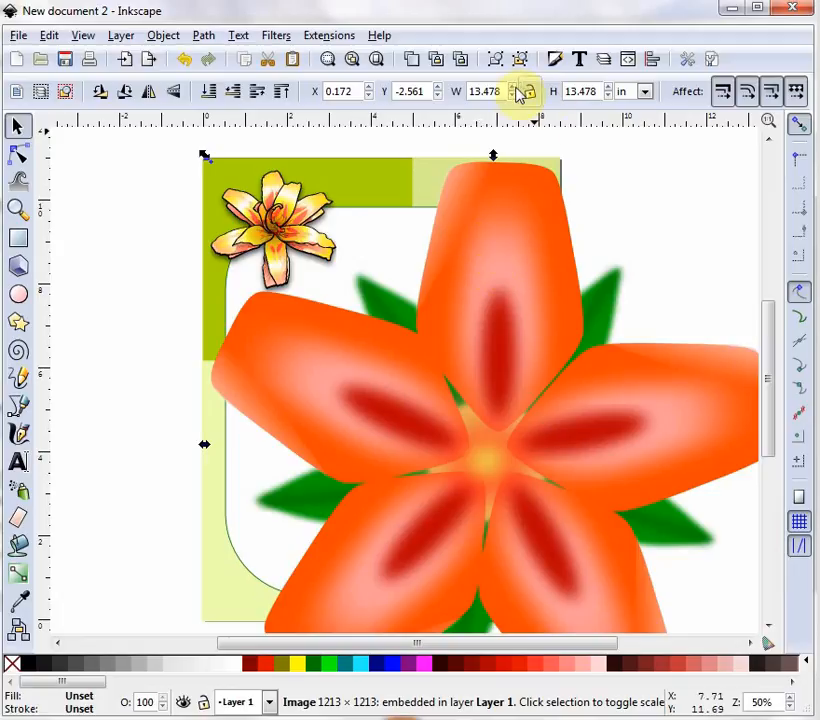
- Set the red flower's width and height to 1.8 in each
{"action": "left_click_drag", "start_coordinate": [498, 91], "coordinate": [425, 91]}
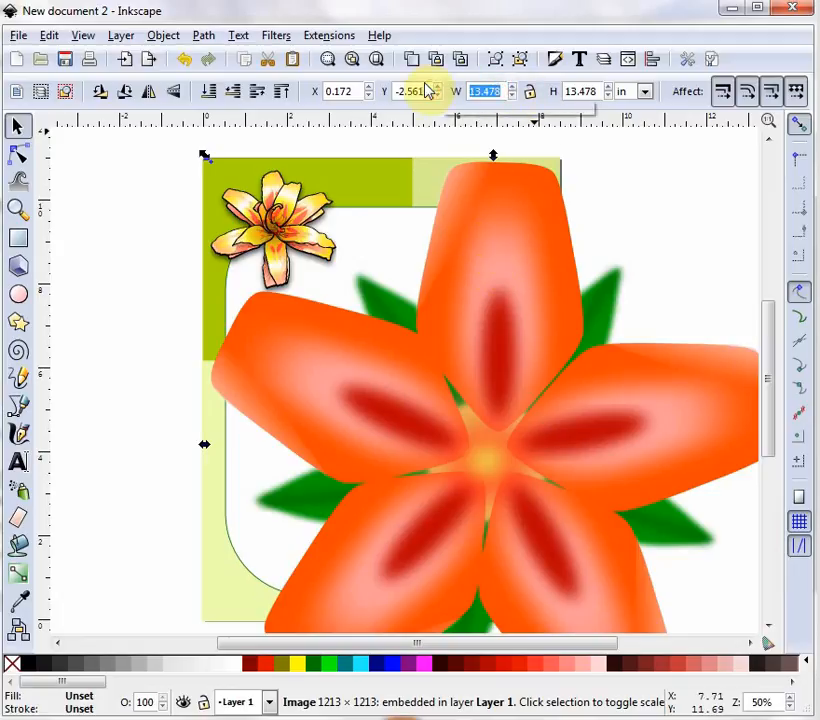
{"action": "type", "text": "1.8"}
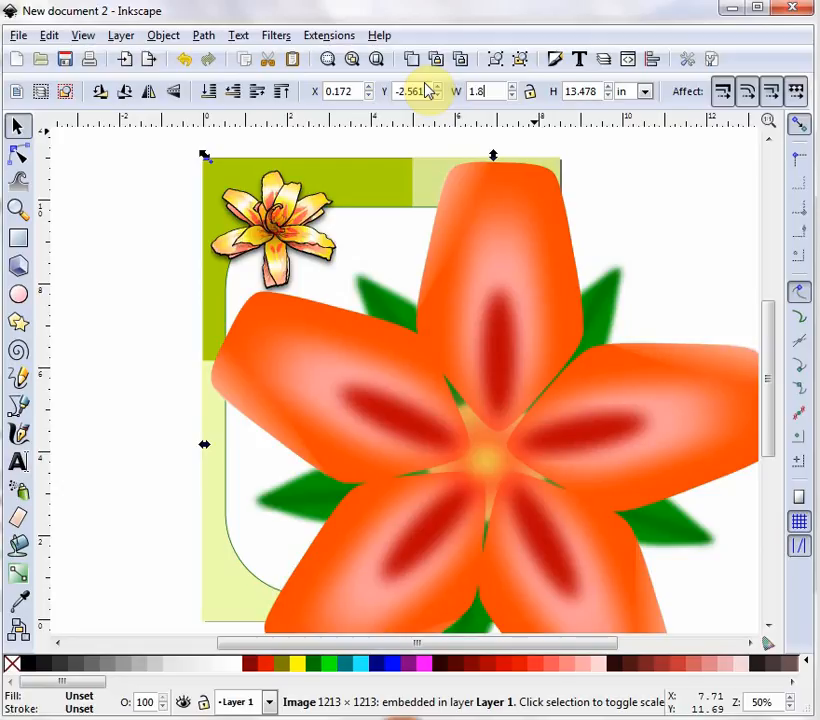
{"action": "key", "text": "Tab"}
{"action": "type", "text": "1"}
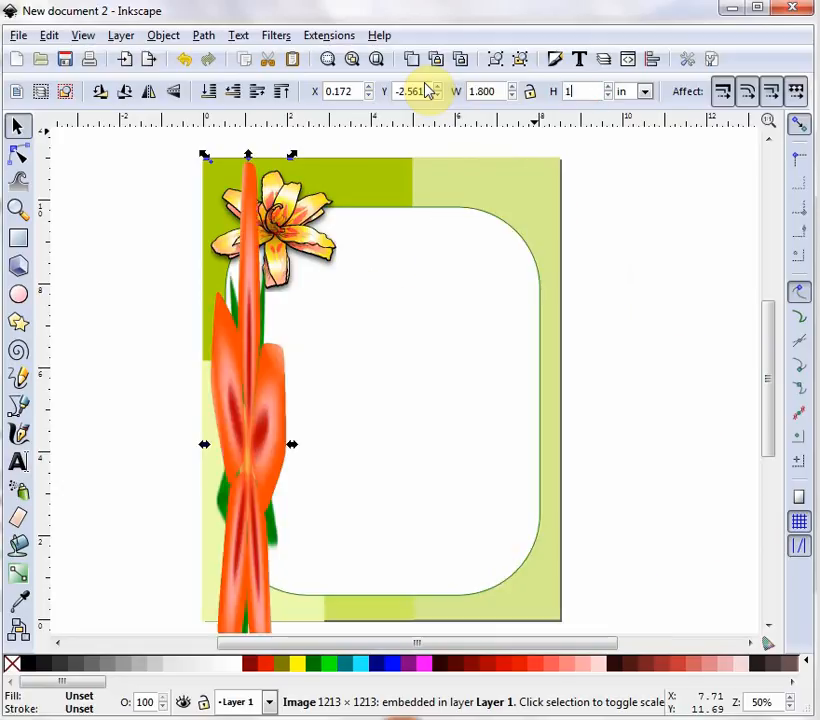
{"action": "type", "text": ".8"}
{"action": "key", "text": "Return"}
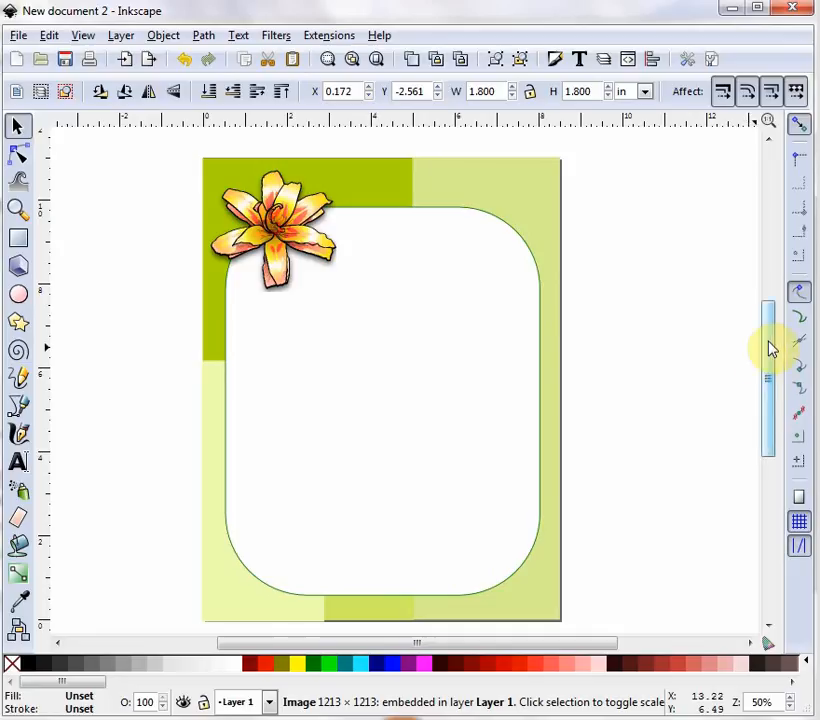
- Place the red flower at the page's bottom-right corner, overlapping the white panel's edge
{"action": "left_click_drag", "start_coordinate": [770, 344], "coordinate": [770, 385]}
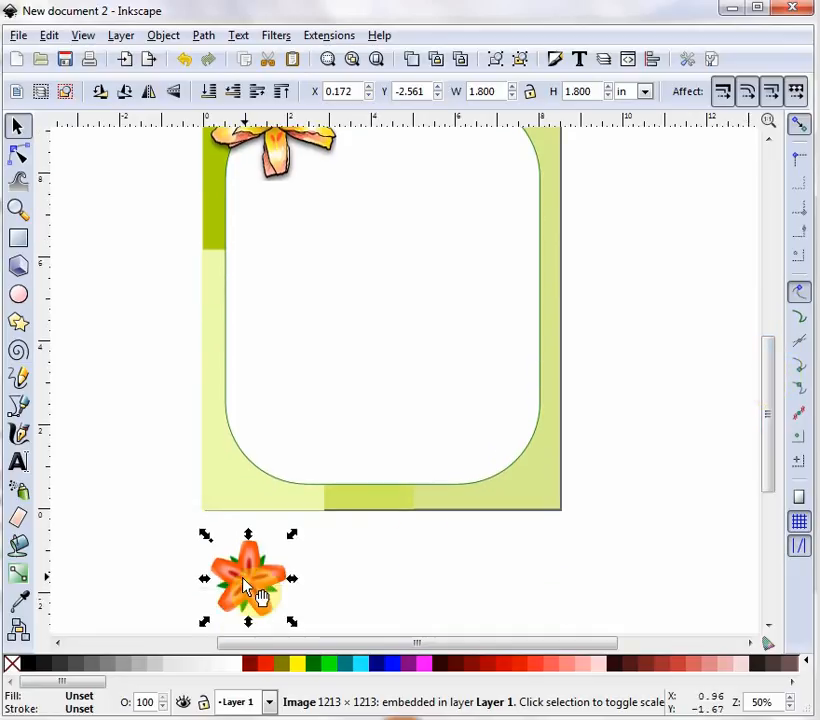
{"action": "left_click_drag", "start_coordinate": [260, 591], "coordinate": [506, 463]}
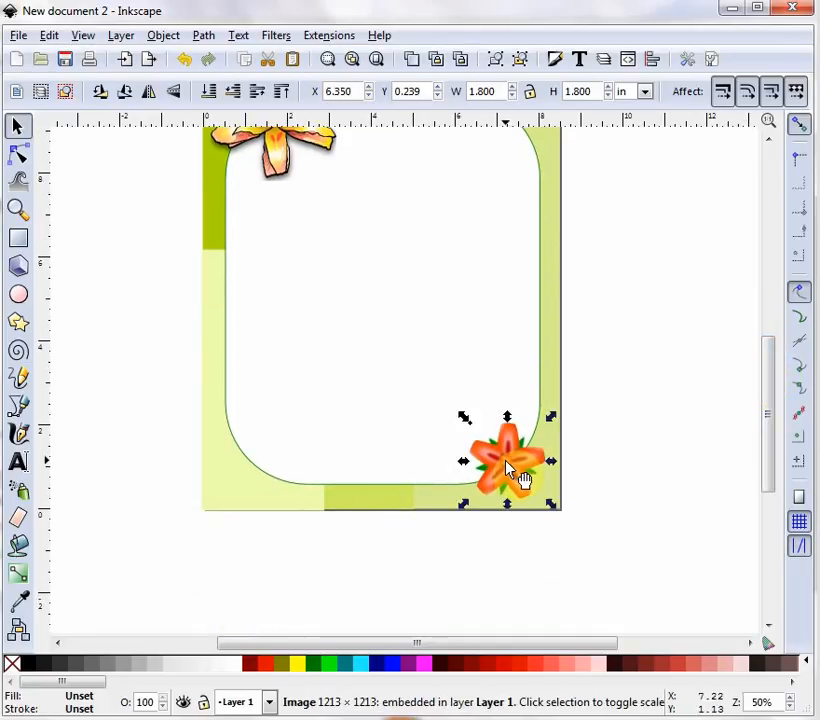
{"action": "left_click_drag", "start_coordinate": [770, 400], "coordinate": [767, 368]}
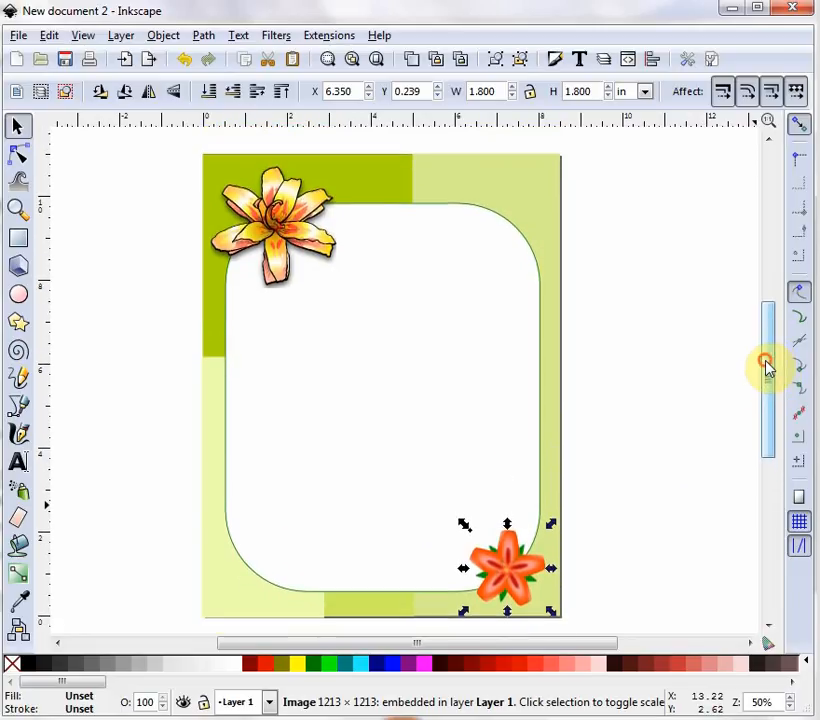
- Import the pinkflower image from the Clker.com folder, embedding it in the document
{"action": "left_click", "coordinate": [17, 36]}
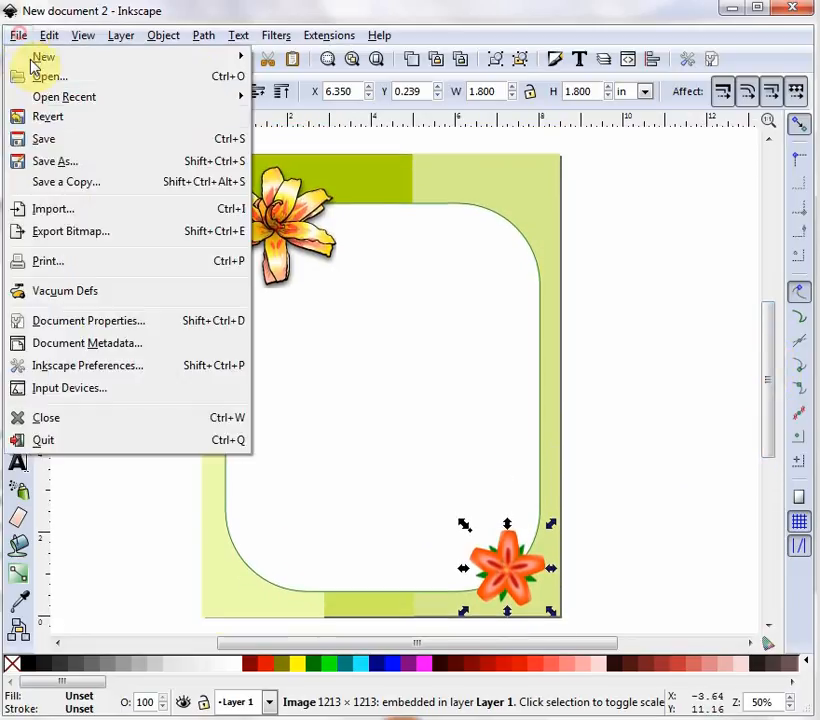
{"action": "left_click", "coordinate": [64, 214]}
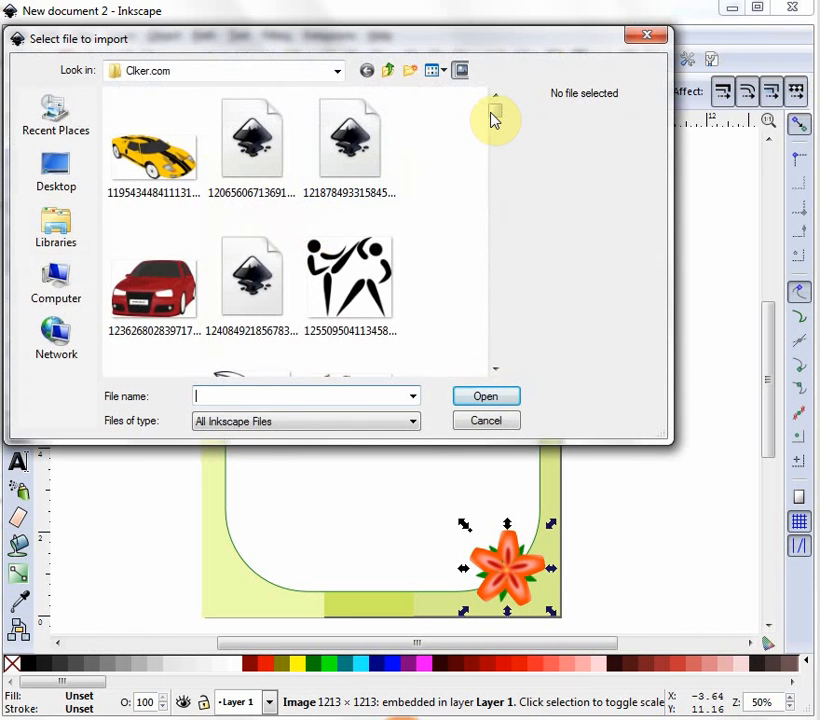
{"action": "left_click_drag", "start_coordinate": [494, 117], "coordinate": [512, 310]}
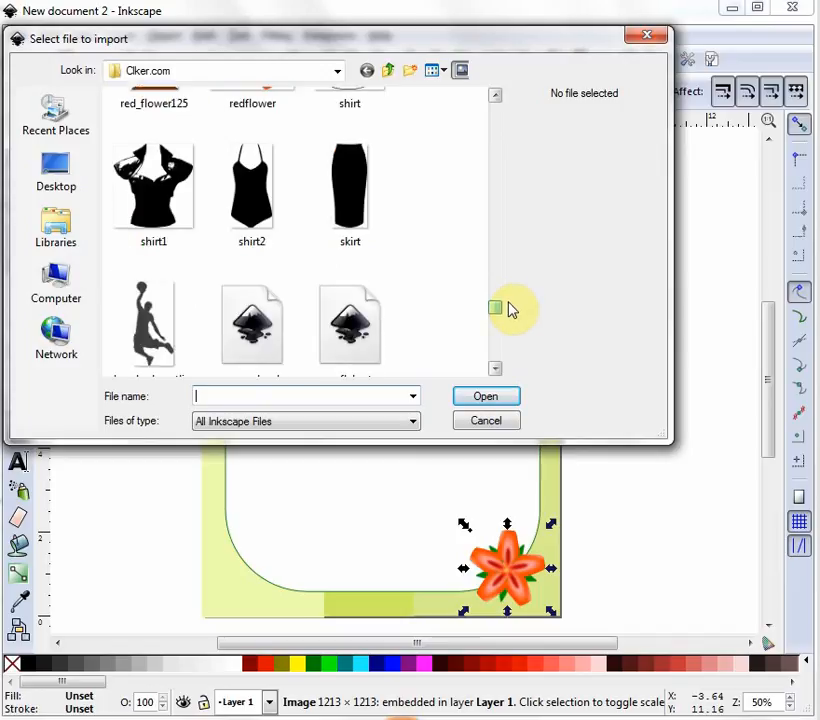
{"action": "left_click_drag", "start_coordinate": [512, 310], "coordinate": [507, 285]}
{"action": "left_click", "coordinate": [498, 270]}
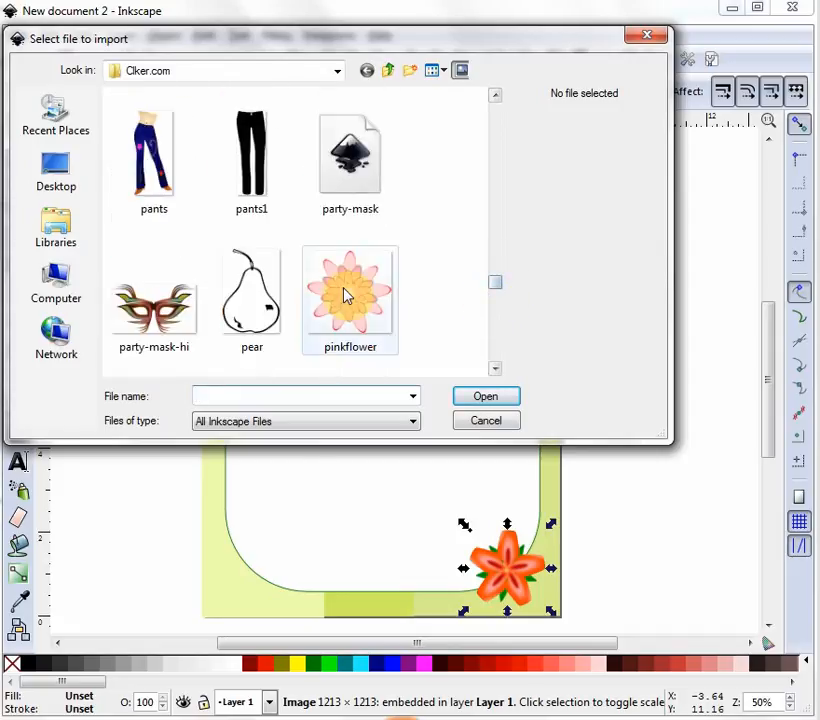
{"action": "left_click", "coordinate": [370, 345]}
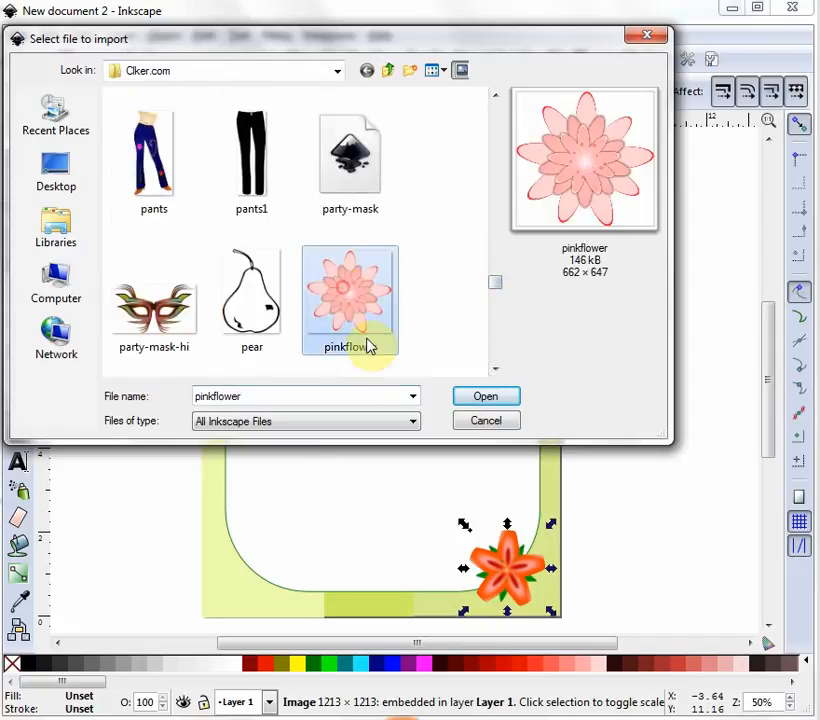
{"action": "left_click", "coordinate": [481, 399]}
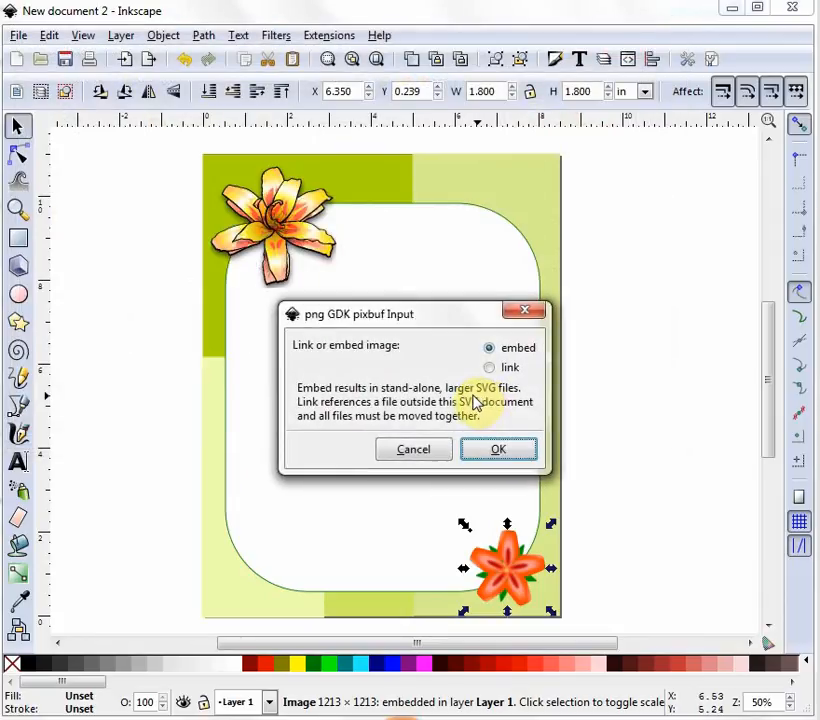
{"action": "left_click", "coordinate": [498, 451]}
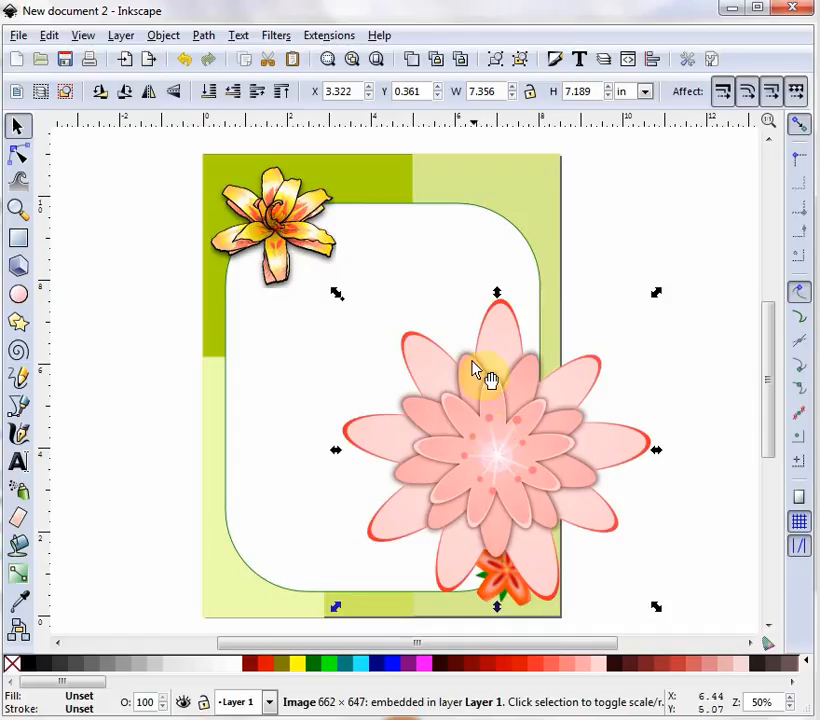
- Resize the pink flower to 1.5 × 1.5 in and move it beside the red flower at lower right
{"action": "double_click", "coordinate": [498, 88]}
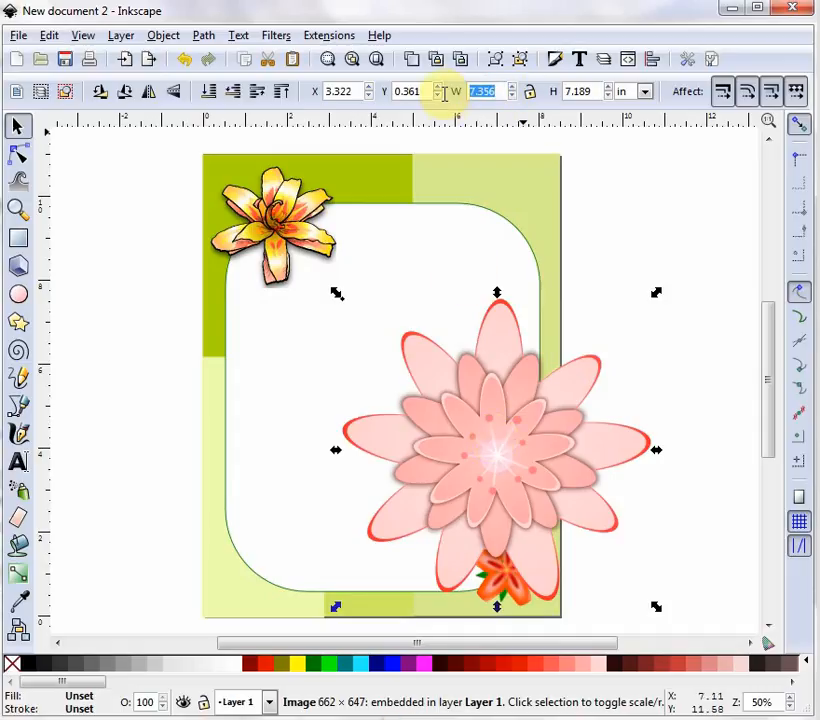
{"action": "type", "text": "1."}
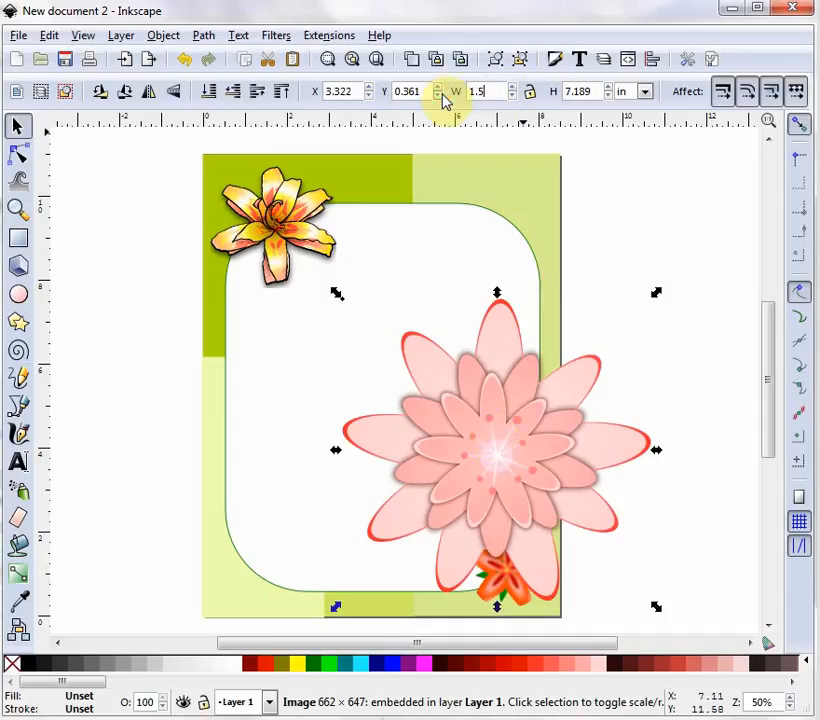
{"action": "type", "text": "5"}
{"action": "key", "text": "Tab"}
{"action": "type", "text": "1"}
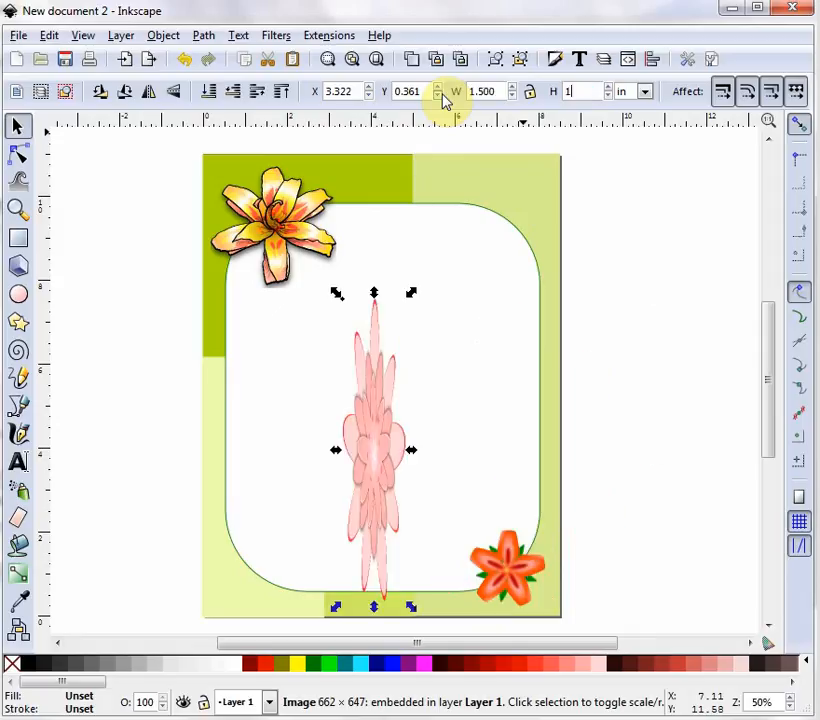
{"action": "type", "text": ".5"}
{"action": "key", "text": "Return"}
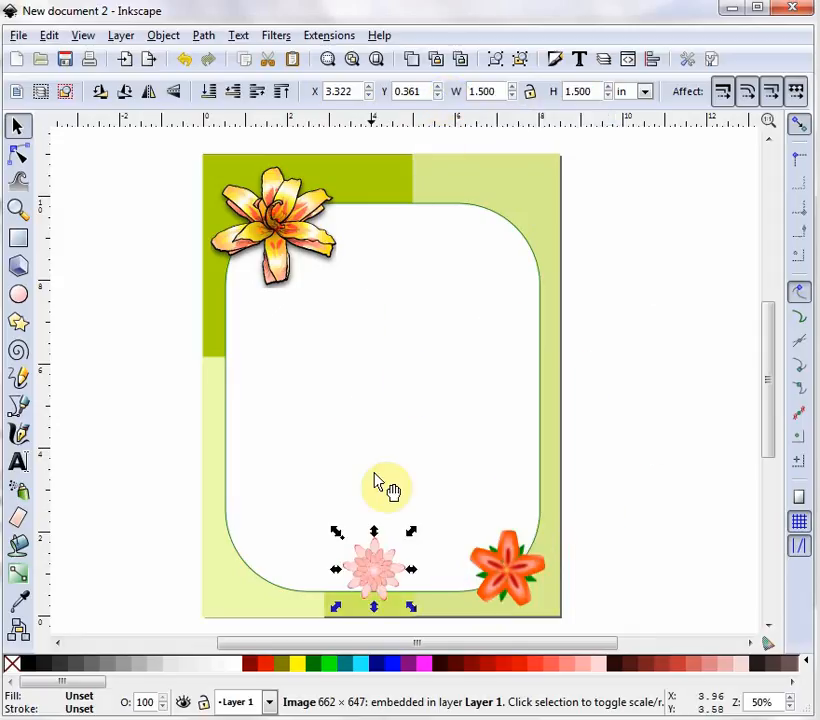
{"action": "left_click_drag", "start_coordinate": [390, 589], "coordinate": [530, 535]}
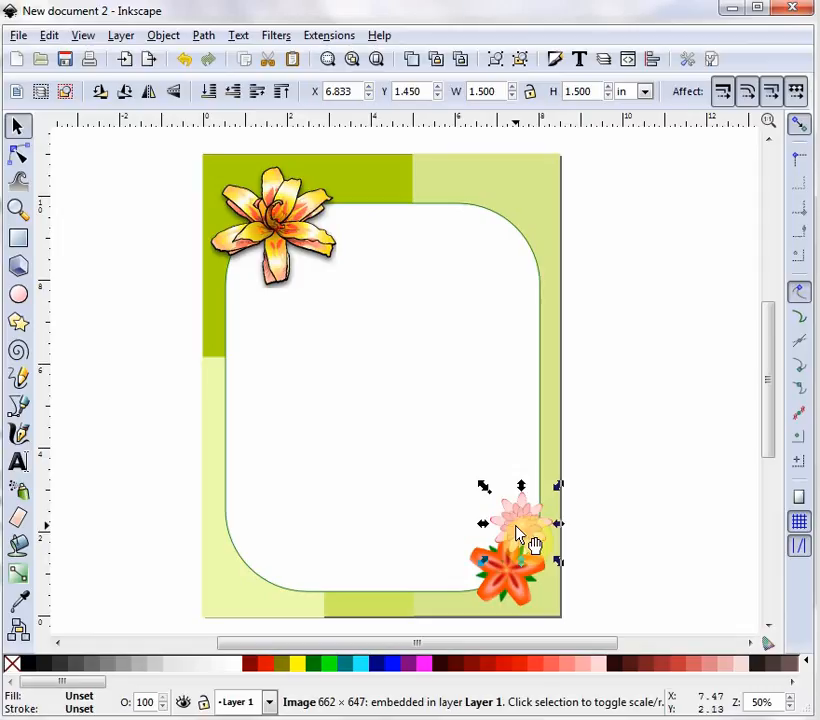
- Duplicate the pink flower, place the copy down-left, nudge the original up-left, and select both
{"action": "key", "text": "ctrl"}
{"action": "left_click_drag", "start_coordinate": [518, 531], "coordinate": [462, 586]}
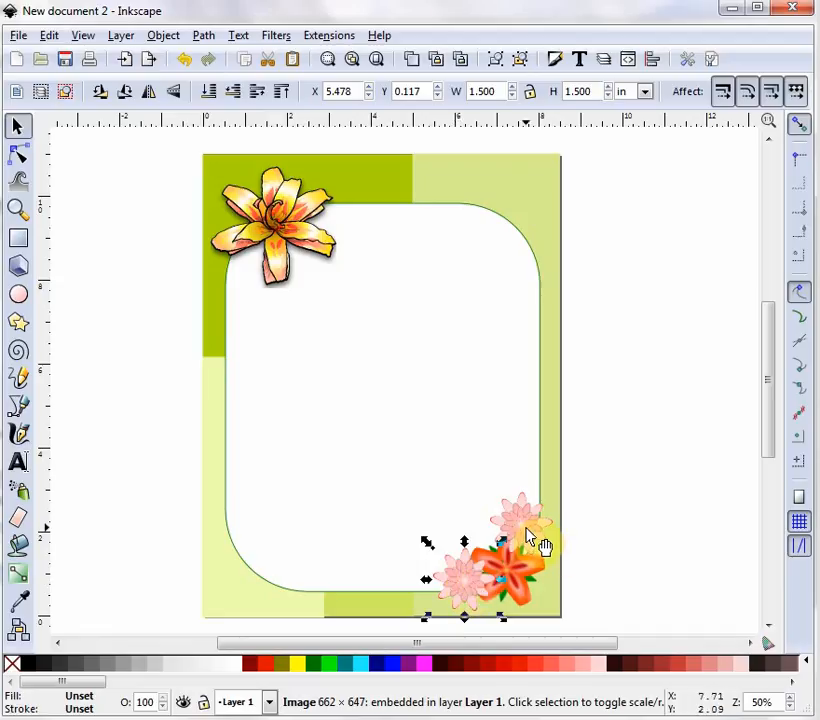
{"action": "left_click_drag", "start_coordinate": [529, 538], "coordinate": [521, 541]}
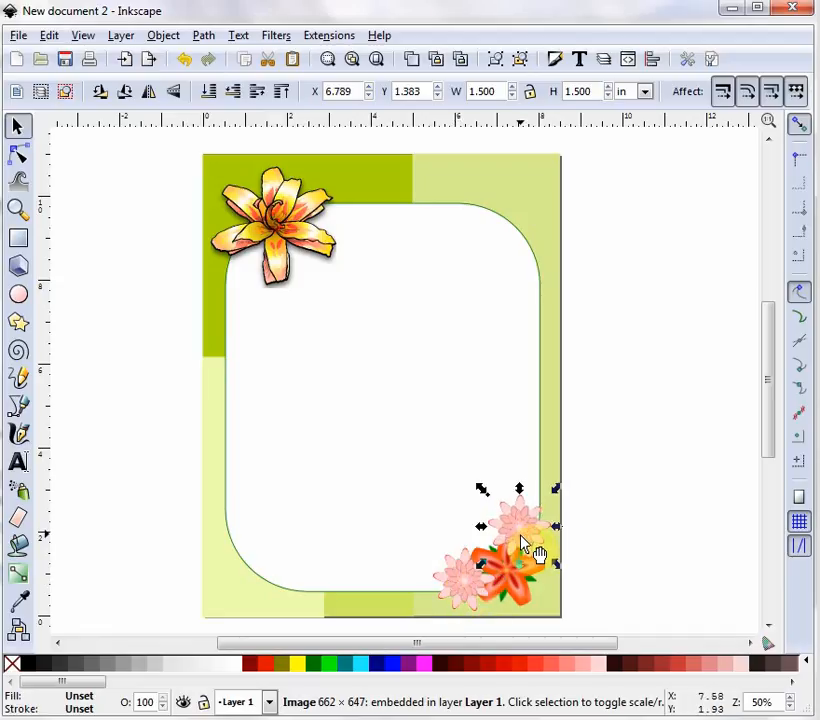
{"action": "left_click", "coordinate": [458, 588], "text": "shift"}
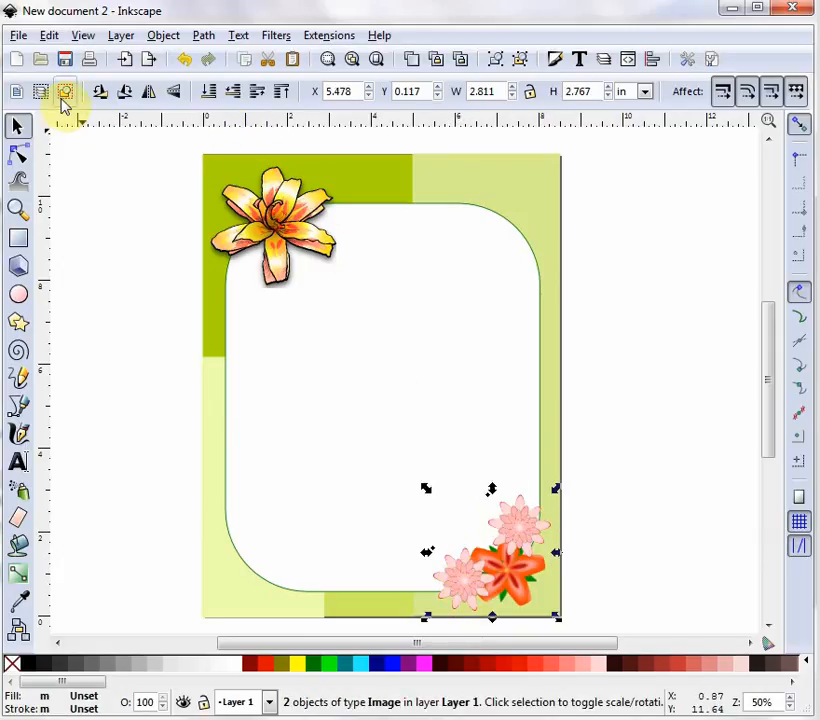
- Reorder the pink flowers' stacking relative to the lily with raise and lower one step
{"action": "left_click", "coordinate": [237, 94]}
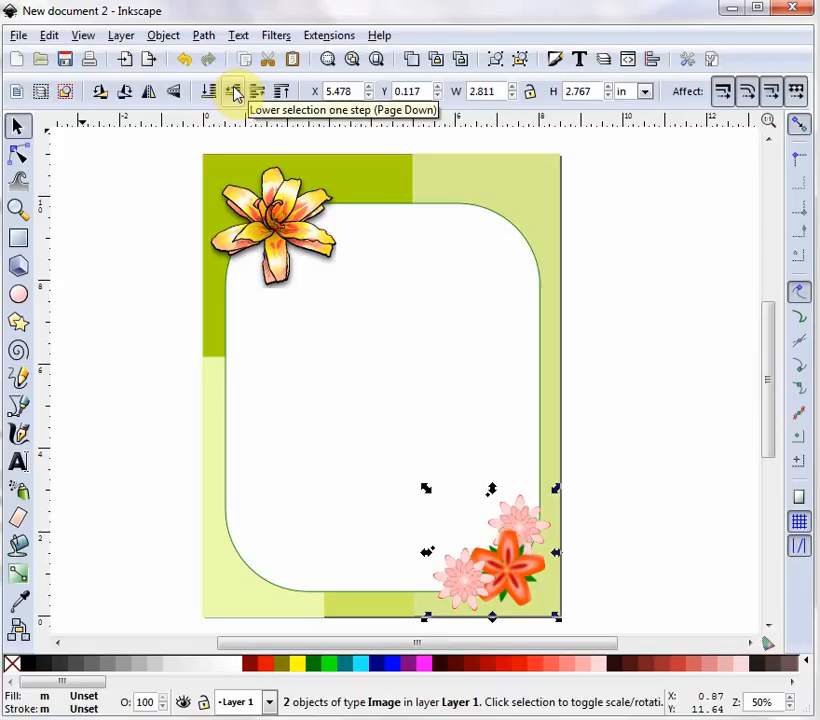
{"action": "left_click", "coordinate": [237, 94]}
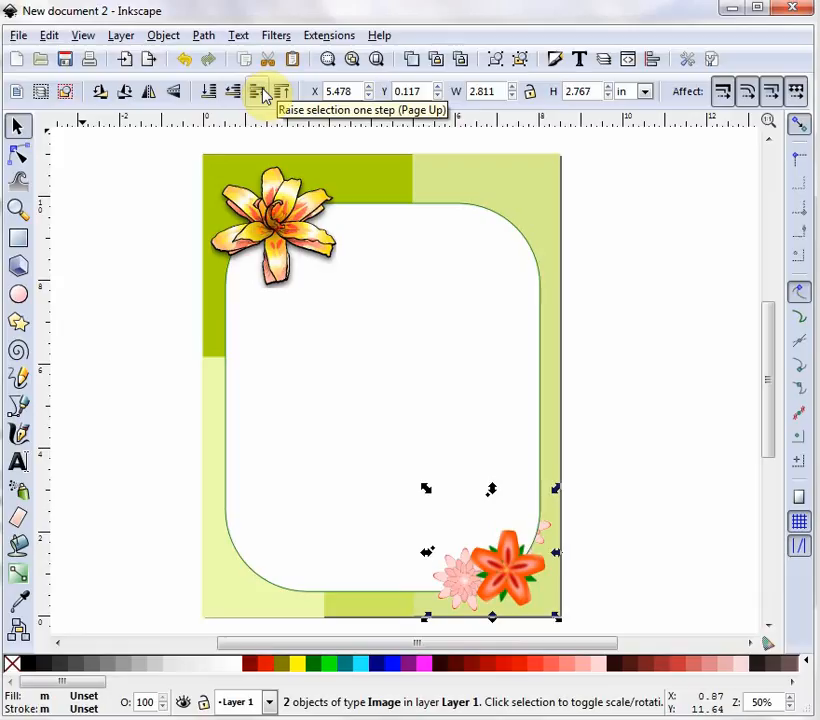
{"action": "left_click", "coordinate": [263, 93]}
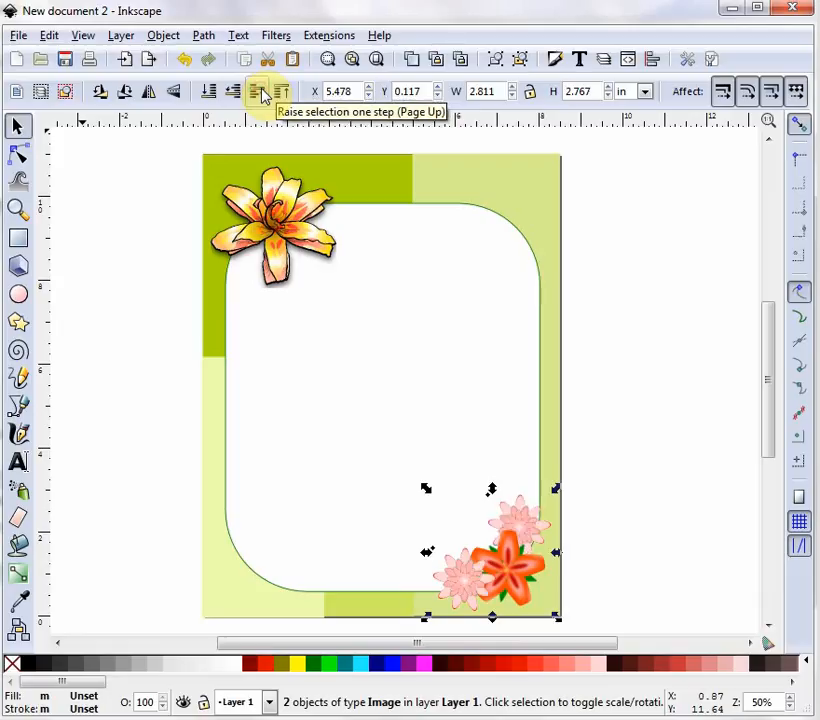
{"action": "left_click", "coordinate": [359, 433]}
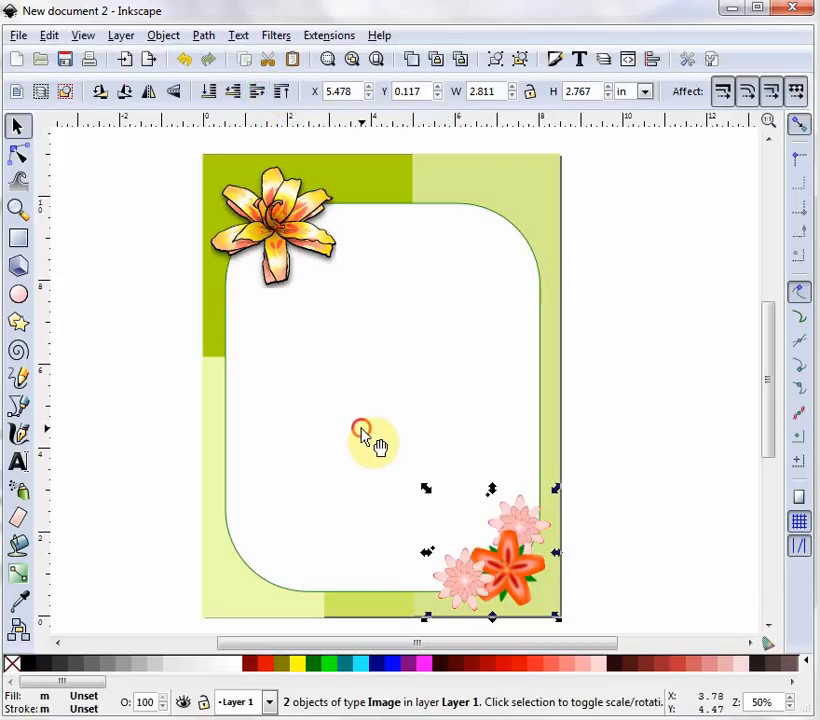
{"action": "left_click", "coordinate": [628, 430]}
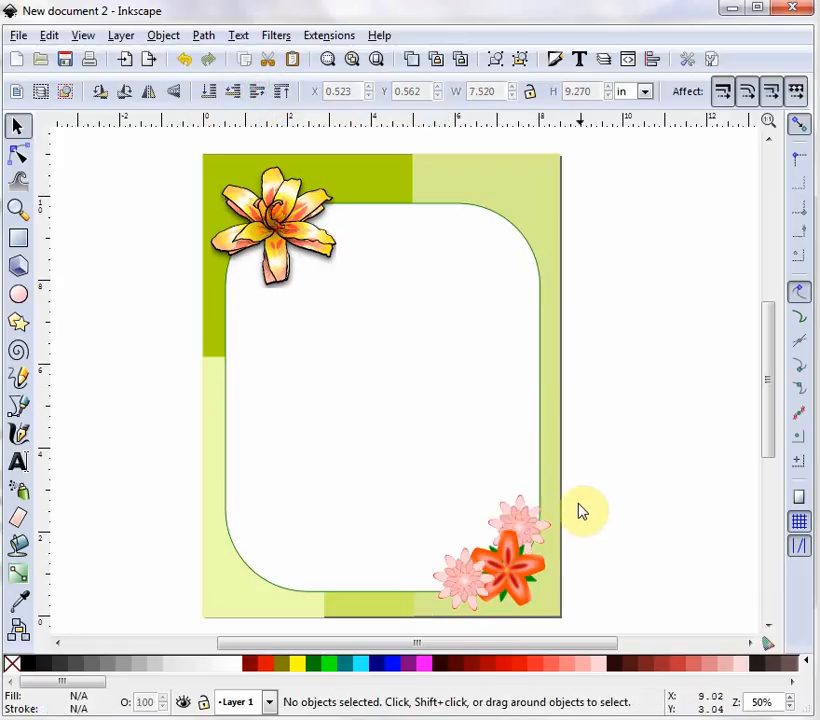
{"action": "left_click", "coordinate": [461, 585]}
{"action": "left_click", "coordinate": [259, 93]}
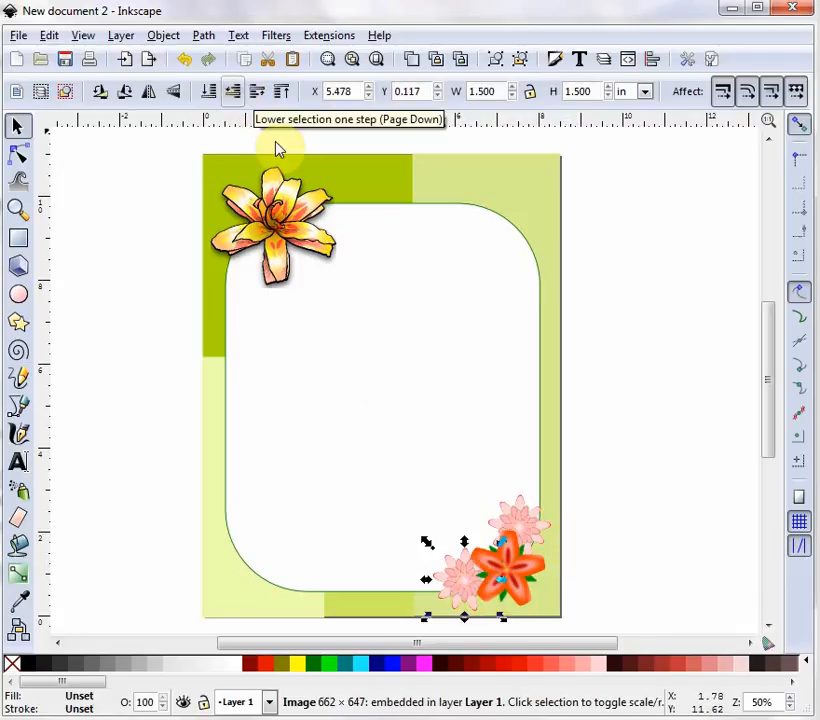
{"action": "left_click", "coordinate": [669, 534]}
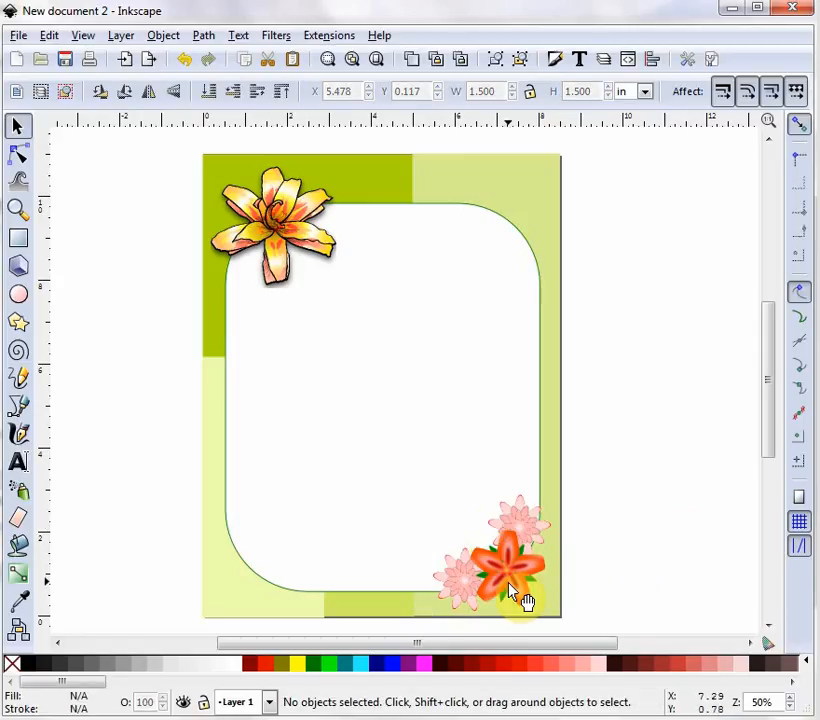
- Nudge the upper pink flower up-right and the lower one up-left, then select all three flowers
{"action": "left_click", "coordinate": [526, 538]}
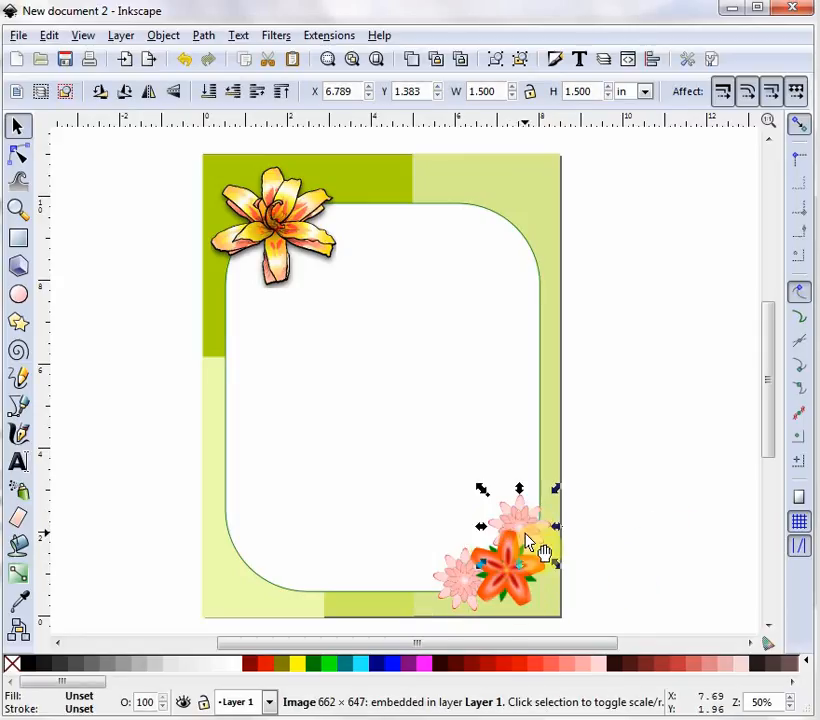
{"action": "key", "text": "Up"}
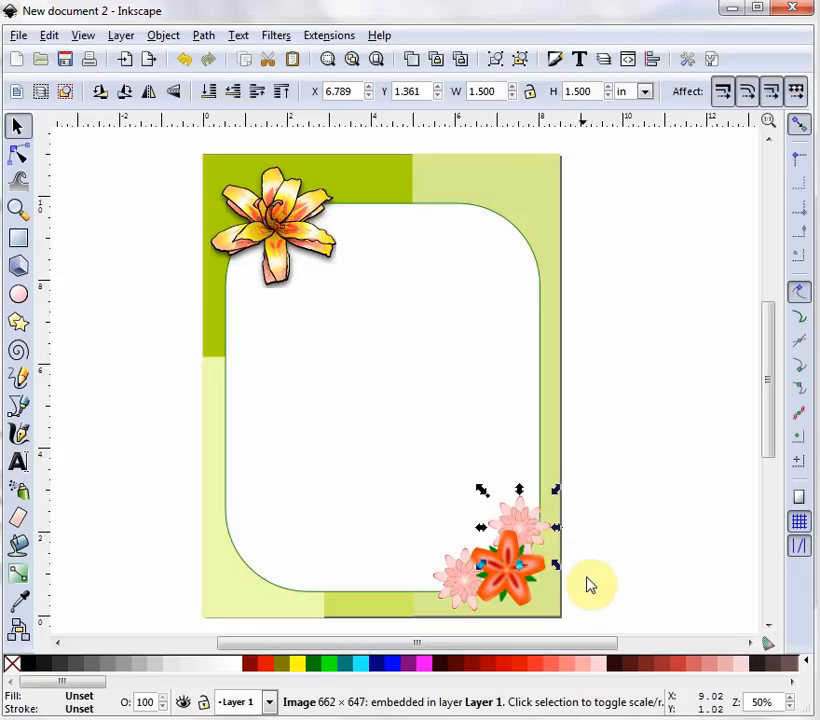
{"action": "key", "text": "Right"}
{"action": "key", "text": "Right"}
{"action": "key", "text": "Right"}
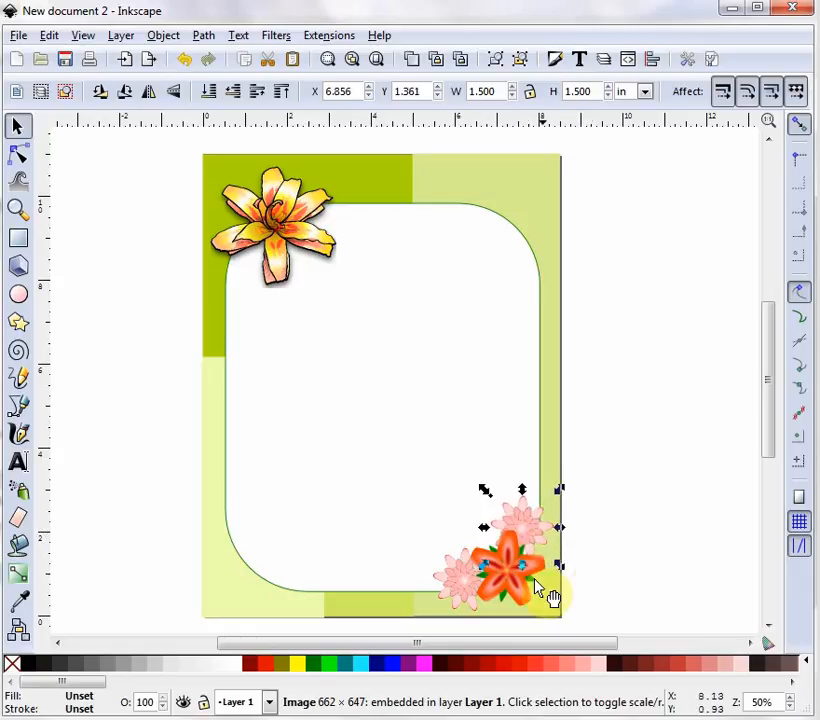
{"action": "left_click", "coordinate": [465, 595]}
{"action": "key", "text": "Left"}
{"action": "key", "text": "Left"}
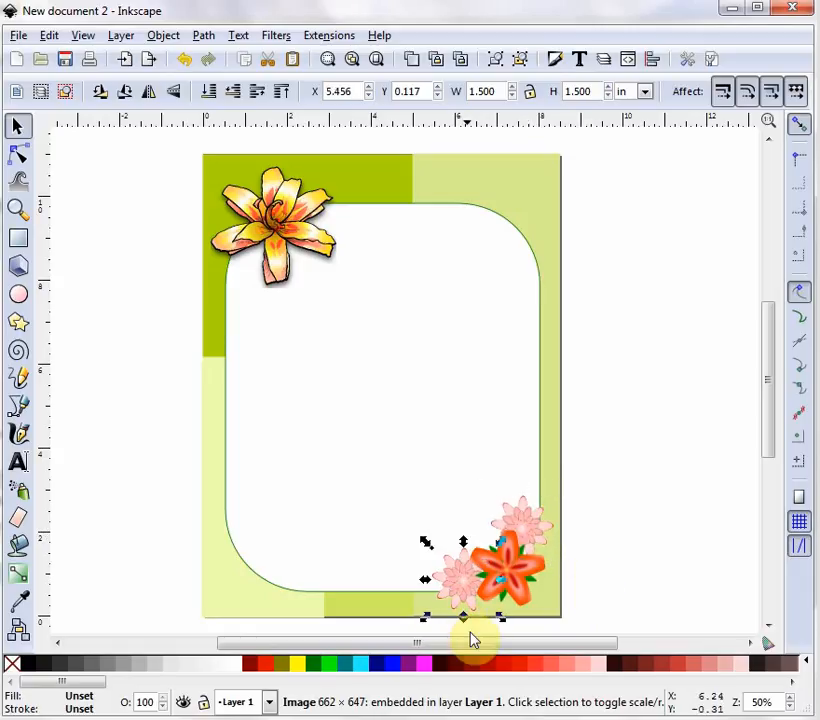
{"action": "key", "text": "Up"}
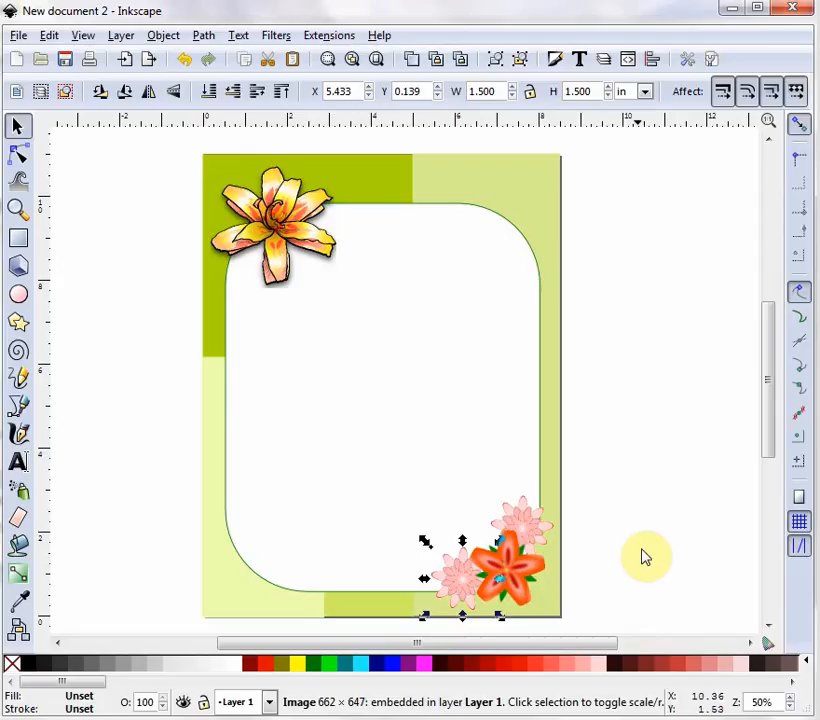
{"action": "left_click", "coordinate": [641, 553]}
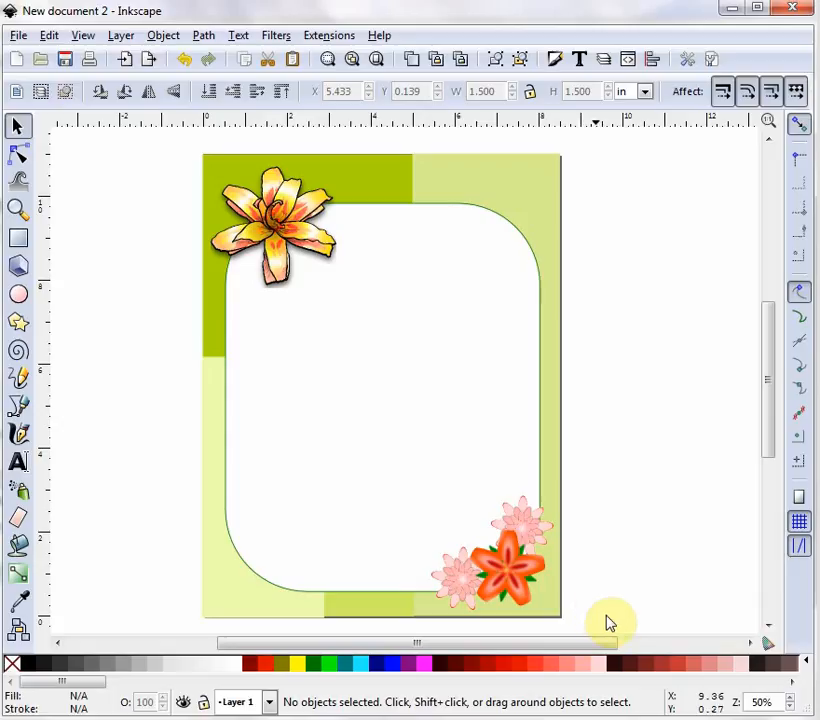
{"action": "left_click_drag", "start_coordinate": [594, 628], "coordinate": [418, 471]}
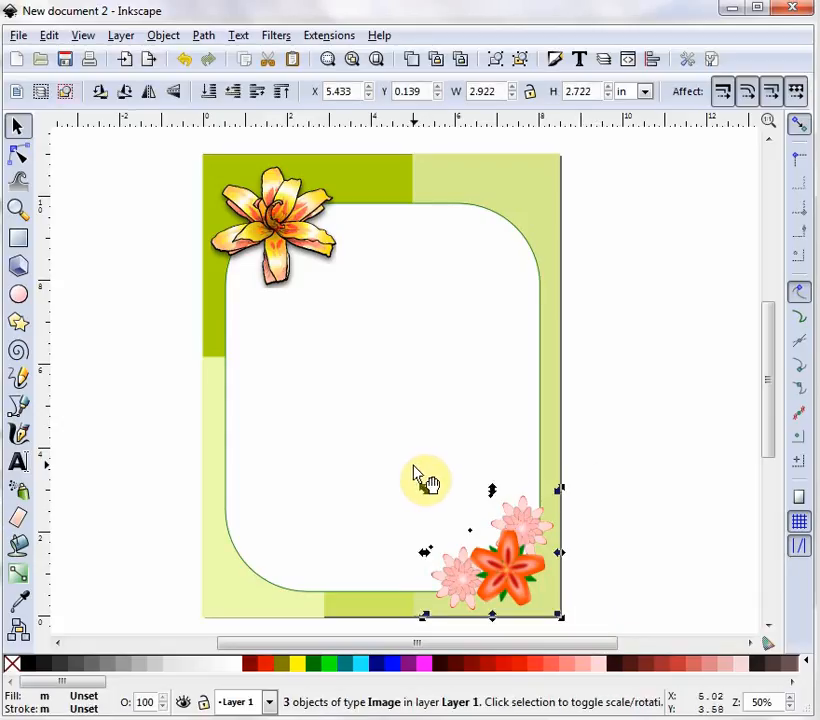
- Open Filters > Shadows and Glows > Drop Shadow for the three selected flowers
{"action": "left_click", "coordinate": [277, 38]}
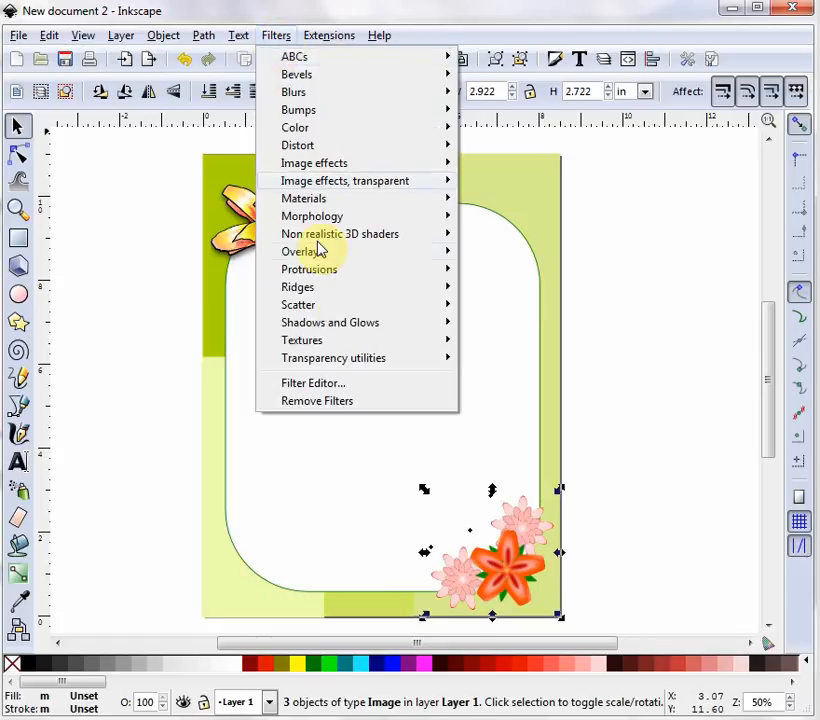
{"action": "mouse_move", "coordinate": [358, 333]}
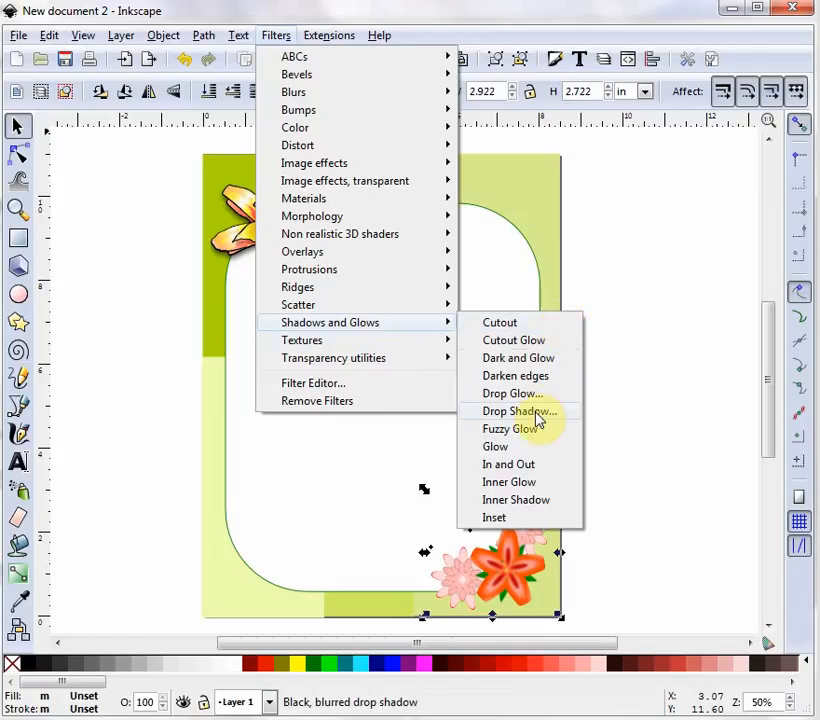
{"action": "left_click", "coordinate": [537, 414]}
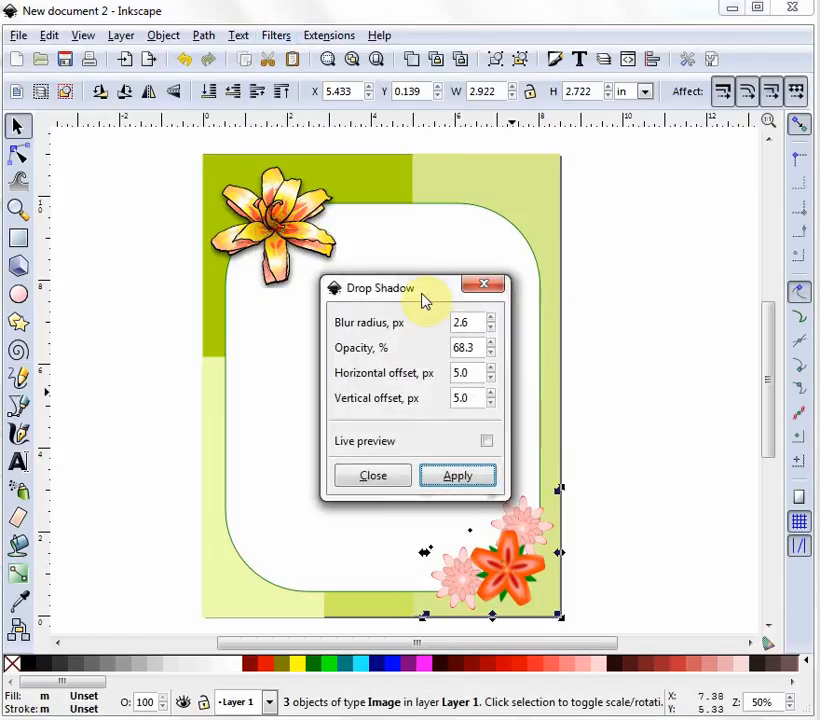
- Preview and apply the drop shadow to the three flowers, then close its settings
{"action": "left_click_drag", "start_coordinate": [425, 288], "coordinate": [309, 248]}
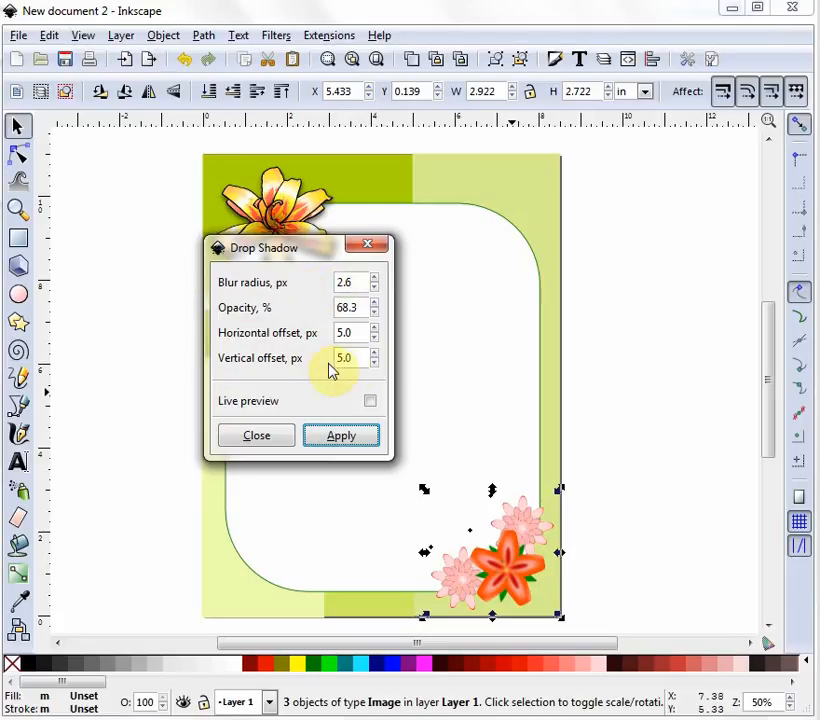
{"action": "left_click", "coordinate": [370, 402]}
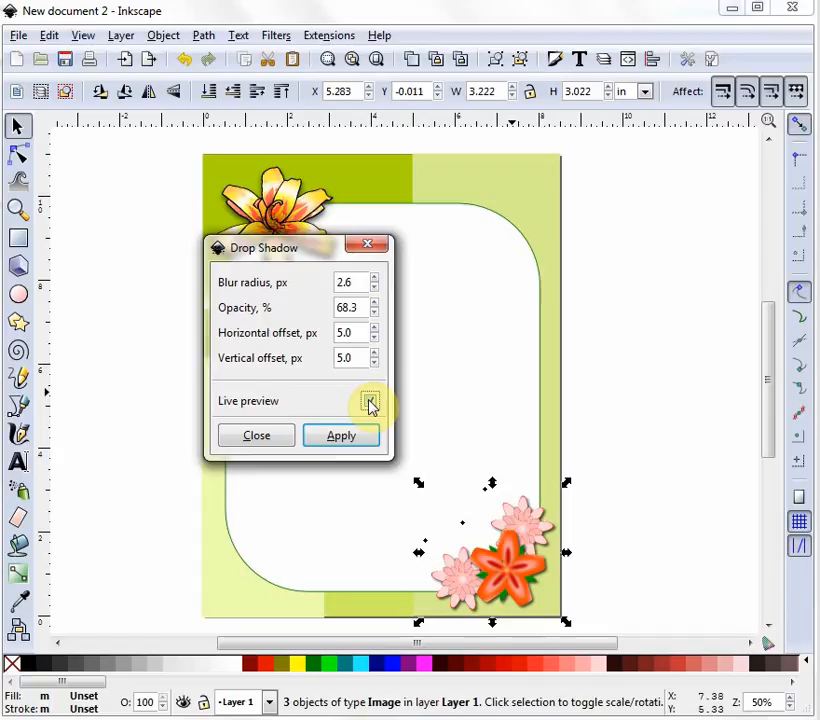
{"action": "left_click", "coordinate": [370, 401]}
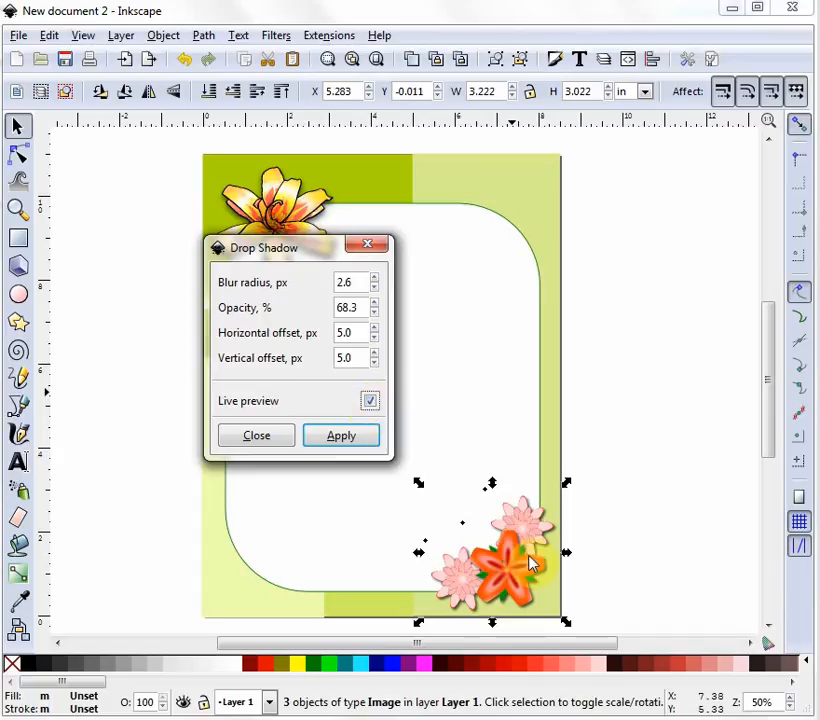
{"action": "left_click", "coordinate": [344, 440]}
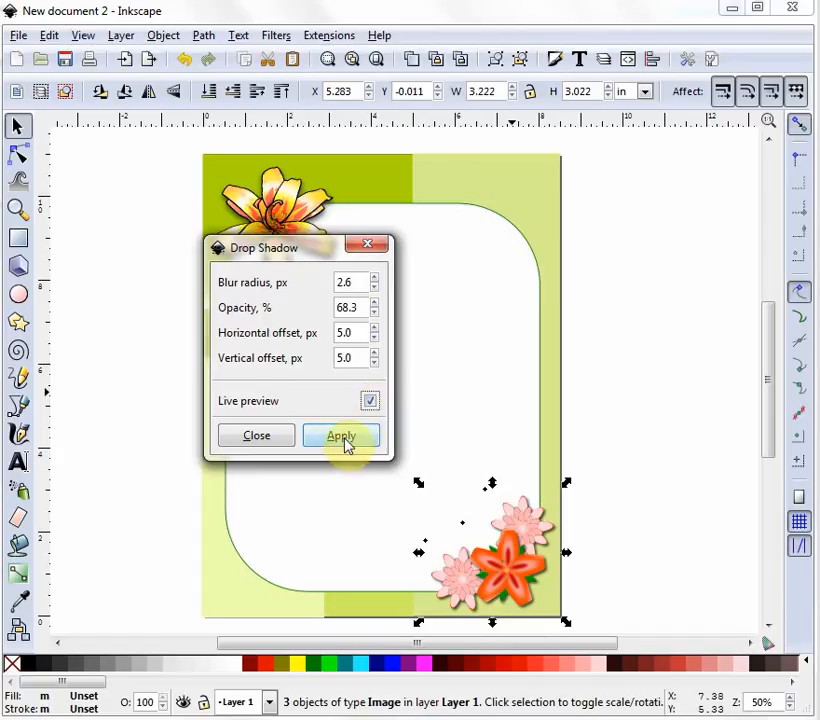
{"action": "left_click", "coordinate": [277, 440]}
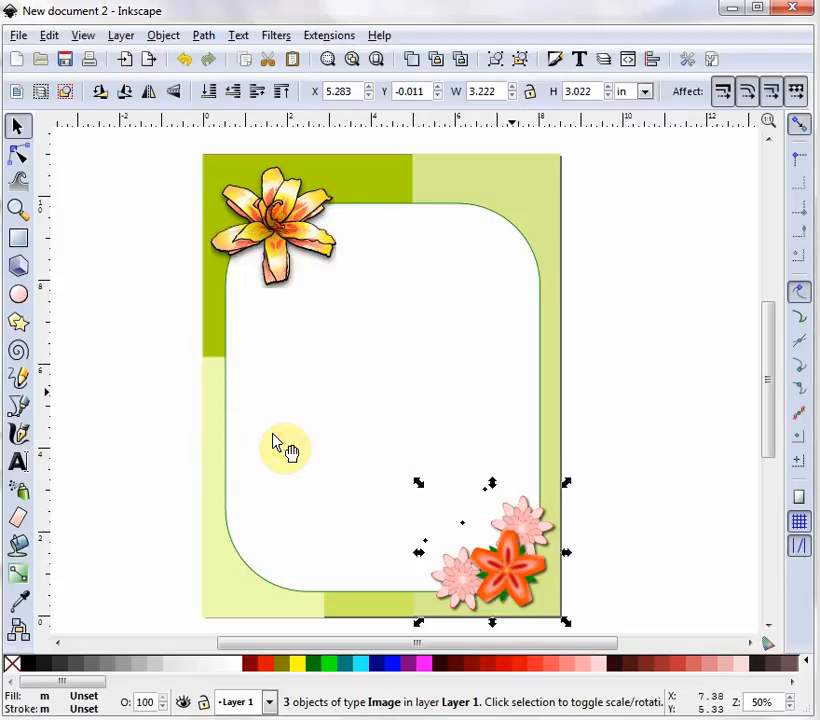
{"action": "left_click", "coordinate": [645, 365]}
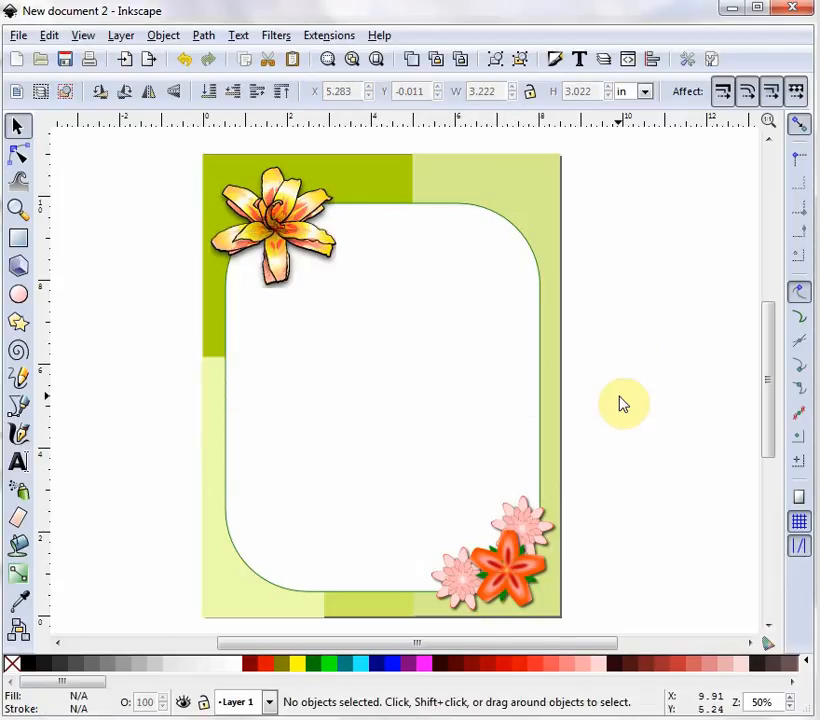